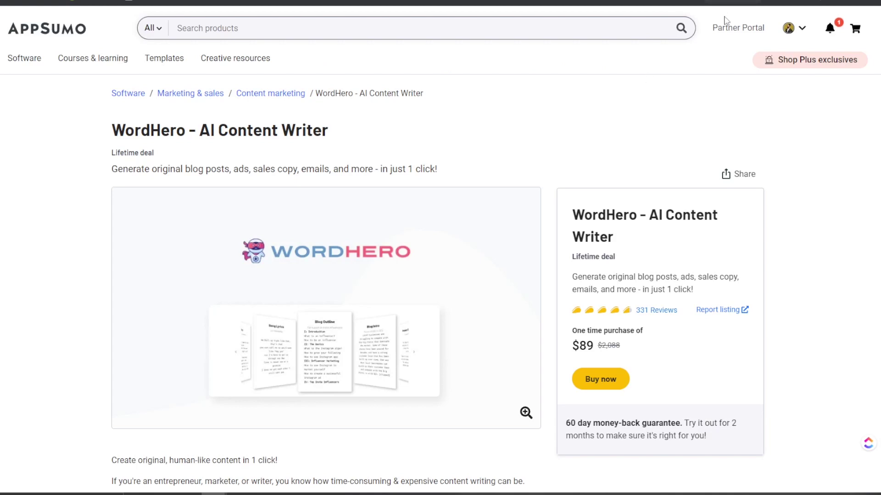
Scroll down the AppSumo WordHero deal page to the $89 Single plan's included features.
scroll(704, 67, down, 1)
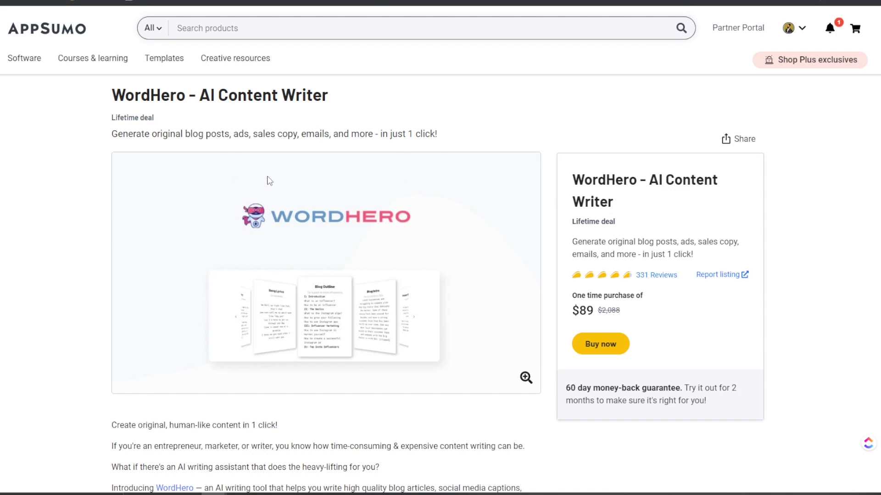
scroll(222, 196, down, 1)
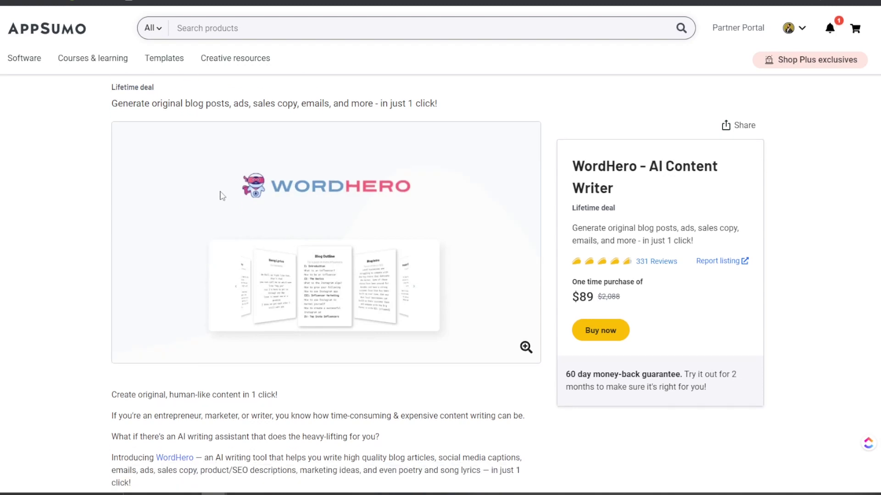
scroll(243, 211, down, 9)
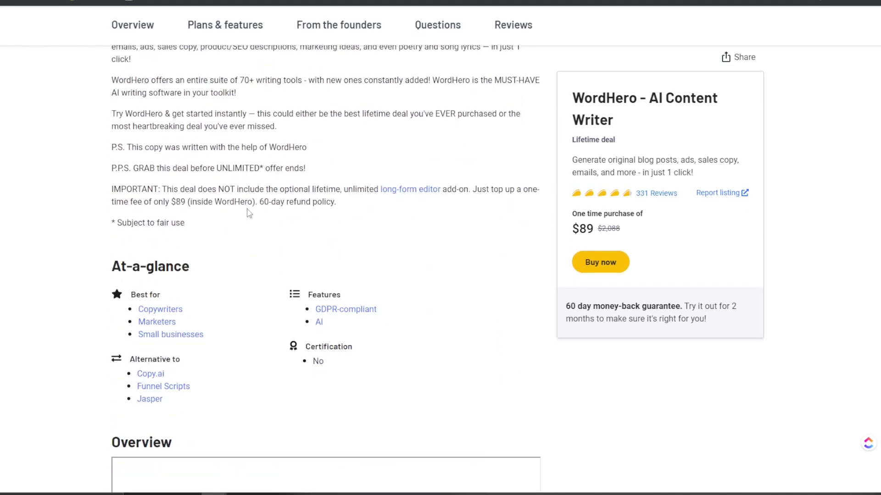
scroll(248, 213, down, 14)
scroll(243, 211, down, 5)
scroll(202, 182, up, 1)
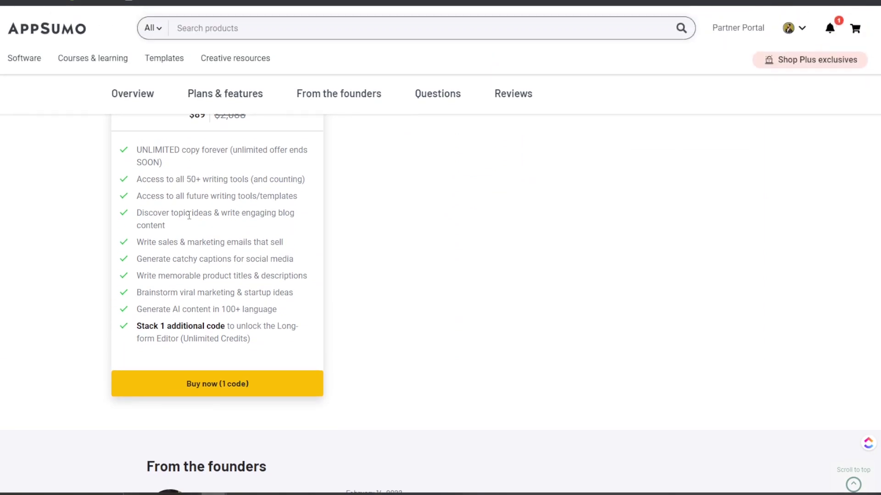
scroll(189, 215, up, 2)
drag(175, 252, 255, 257)
click(195, 253)
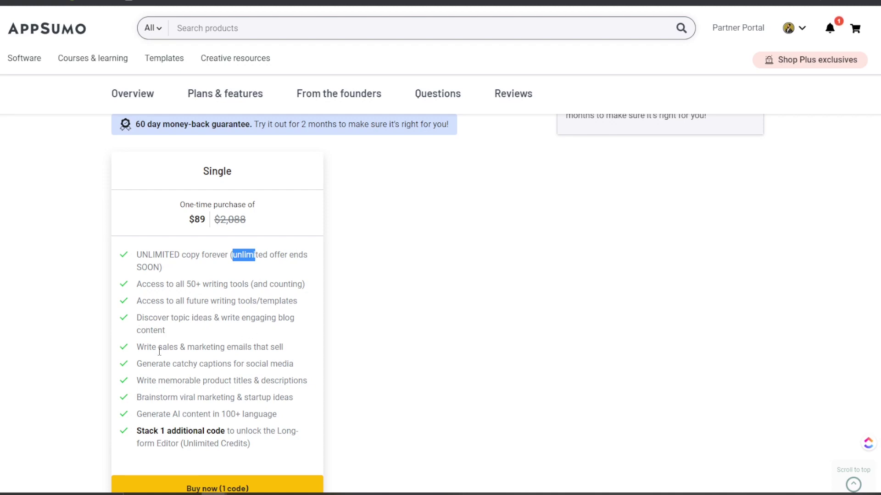
drag(238, 351, 243, 354)
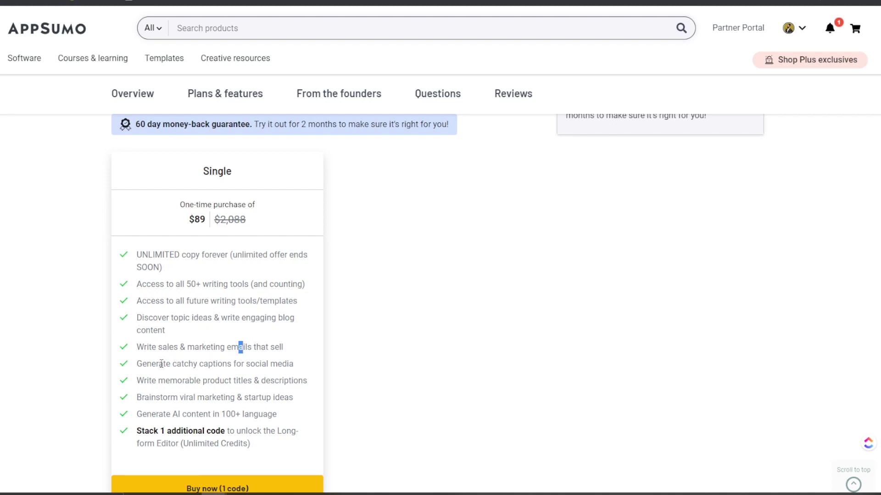
drag(182, 364, 241, 365)
drag(194, 381, 292, 380)
drag(220, 398, 287, 388)
scroll(243, 387, down, 1)
scroll(286, 387, down, 1)
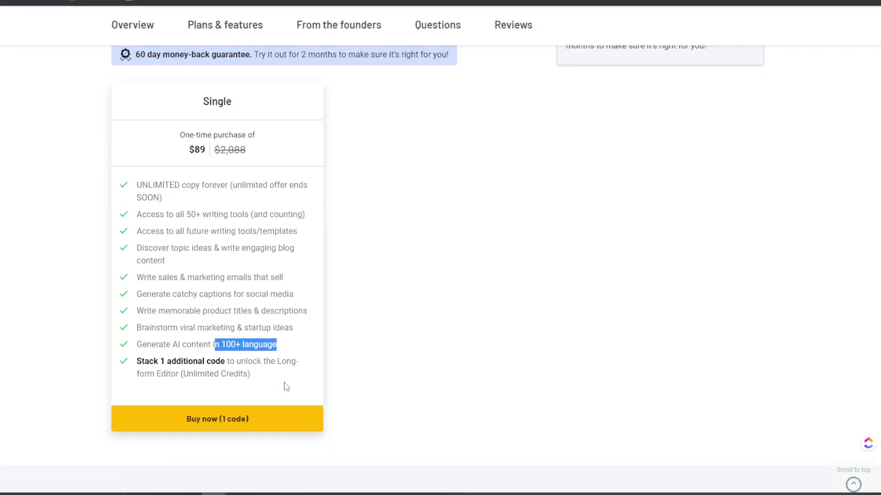
click(174, 363)
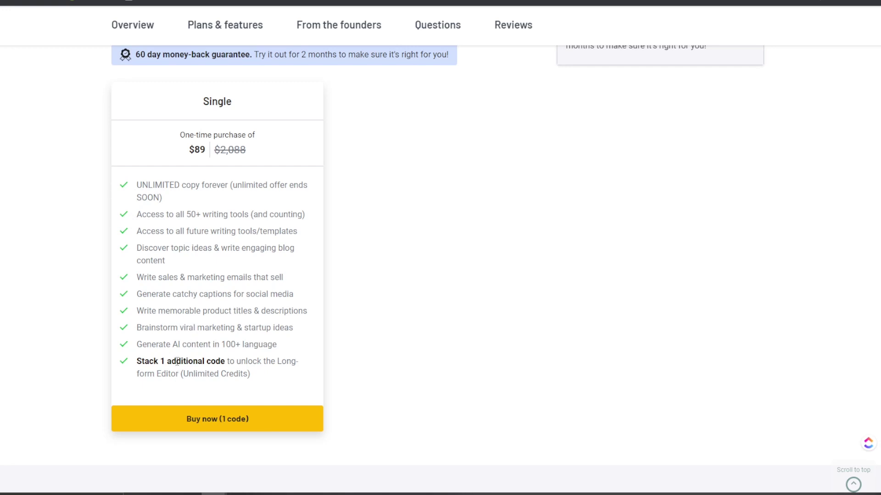
drag(138, 357, 250, 375)
click(248, 375)
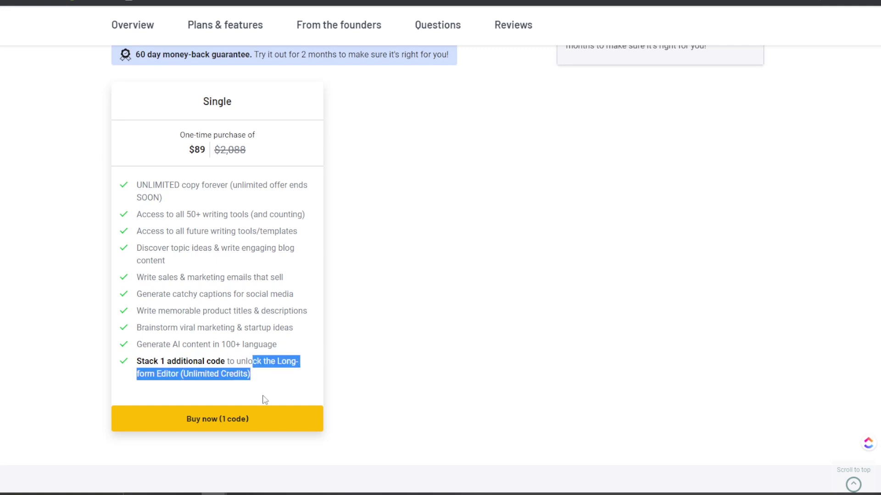
click(268, 382)
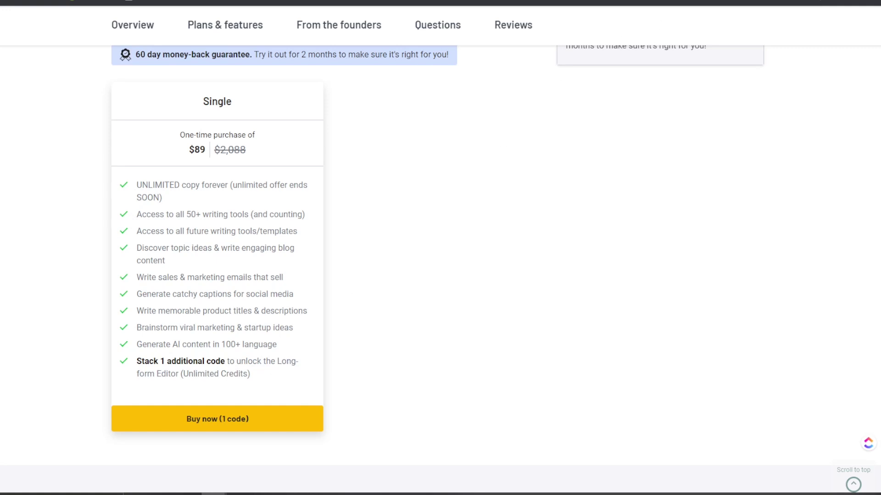
Search Brave for 'jarvee' in a new tab and open the Jasper AI writing assistant site.
key(ctrl+t)
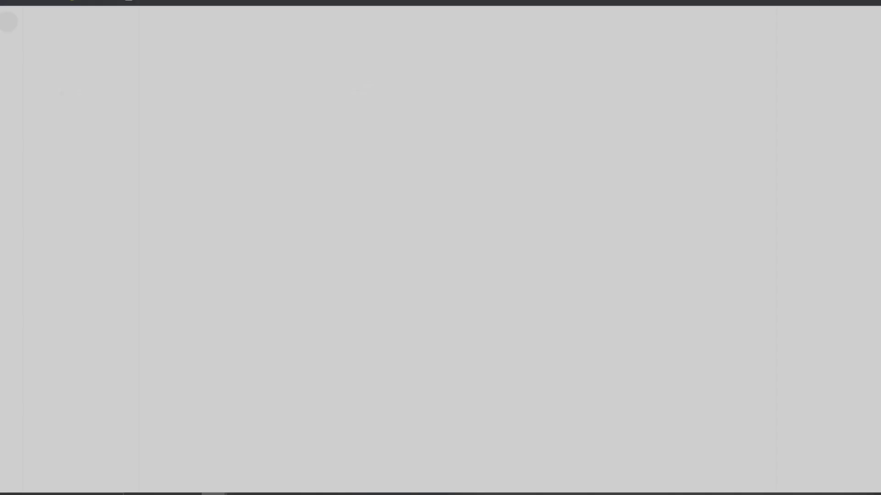
text(jarv)
text(ee)
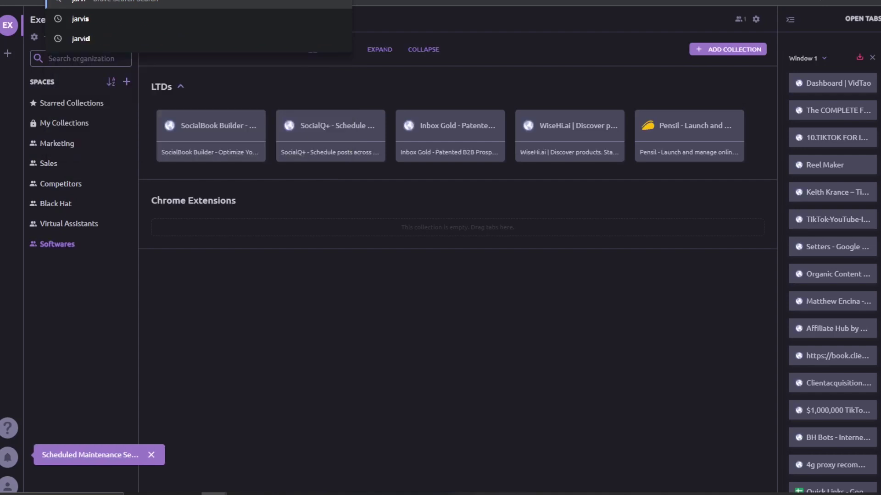
key(Return)
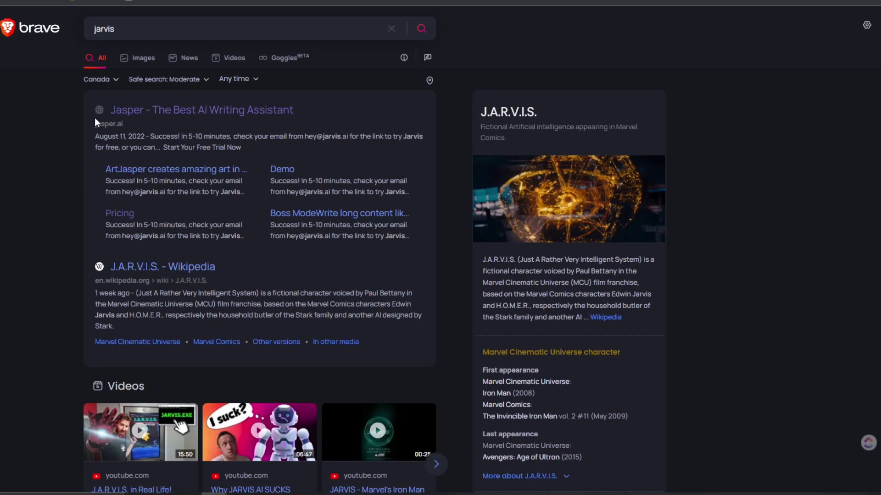
click(124, 114)
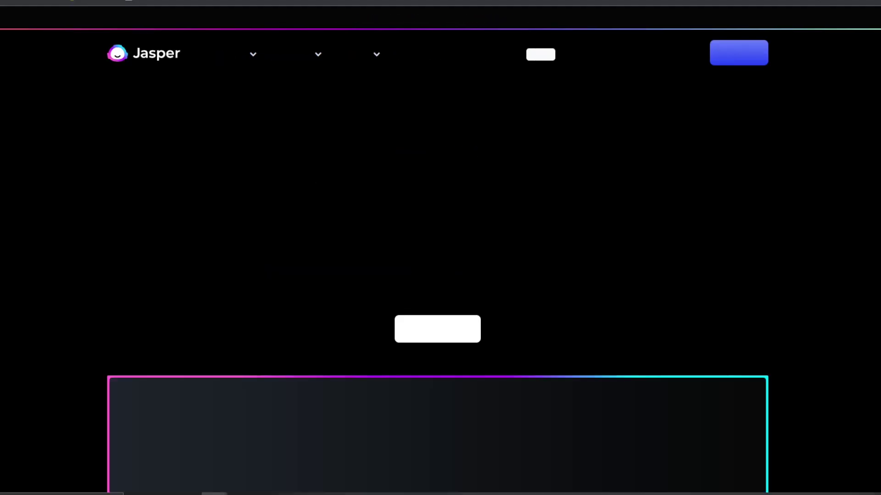
On Jasper's pricing, set Starter to 60,000 and Boss Mode to 50,000 words a month, then close the tab.
click(406, 55)
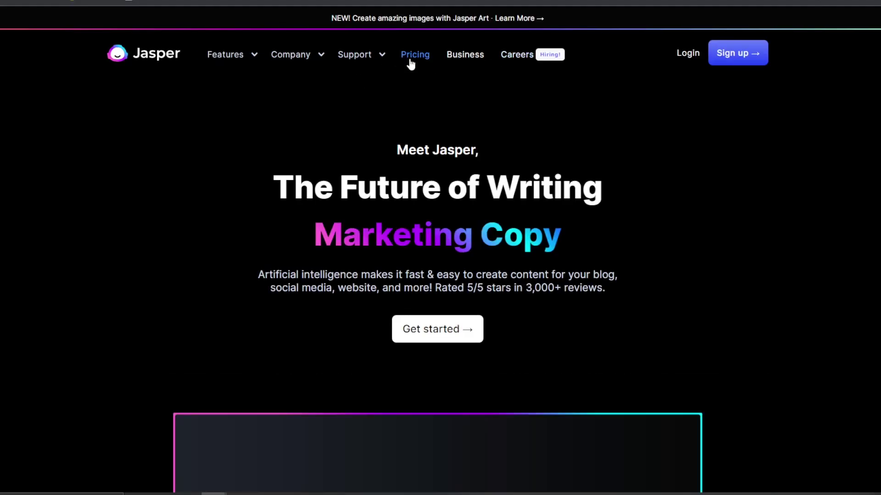
scroll(438, 251, down, 2)
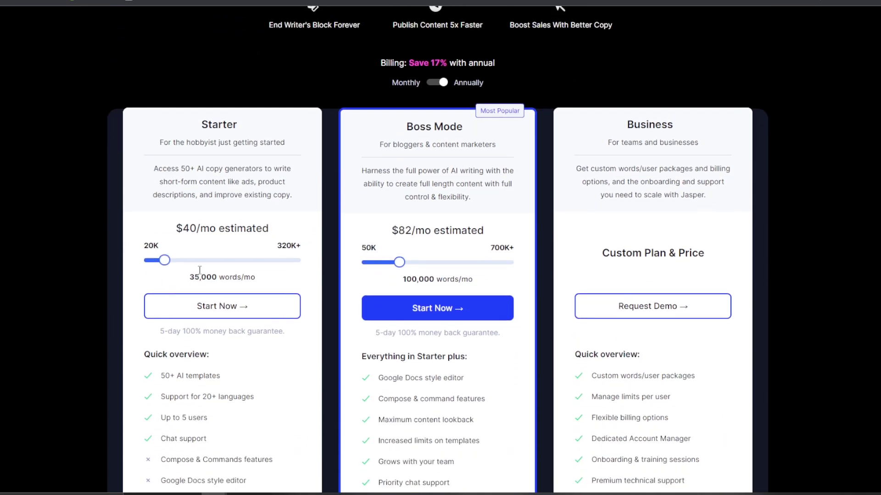
drag(164, 279, 247, 304)
click(249, 305)
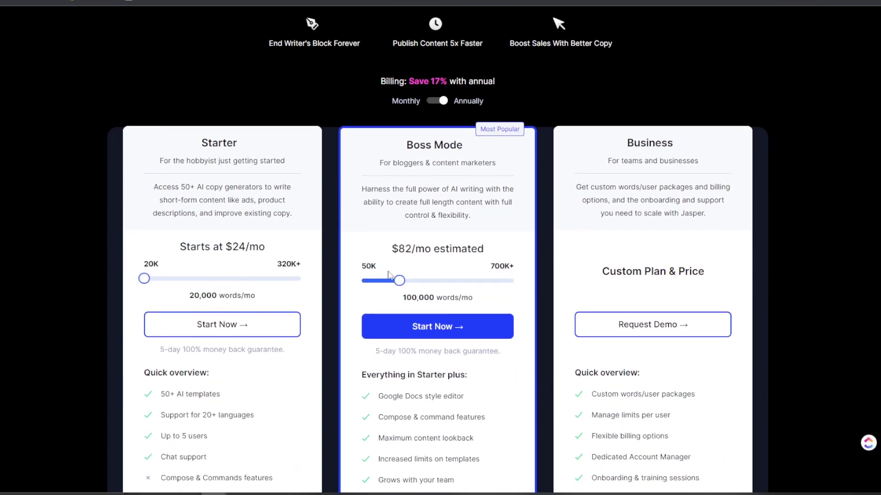
drag(398, 281, 367, 280)
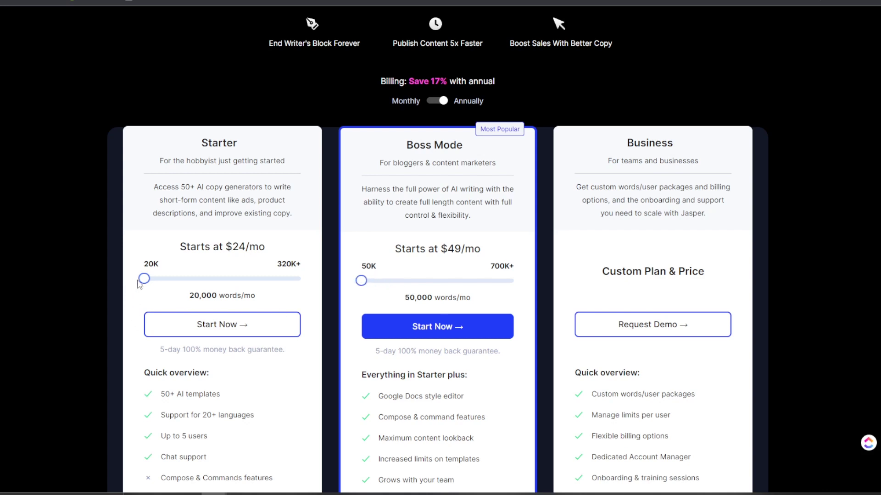
drag(155, 279, 183, 278)
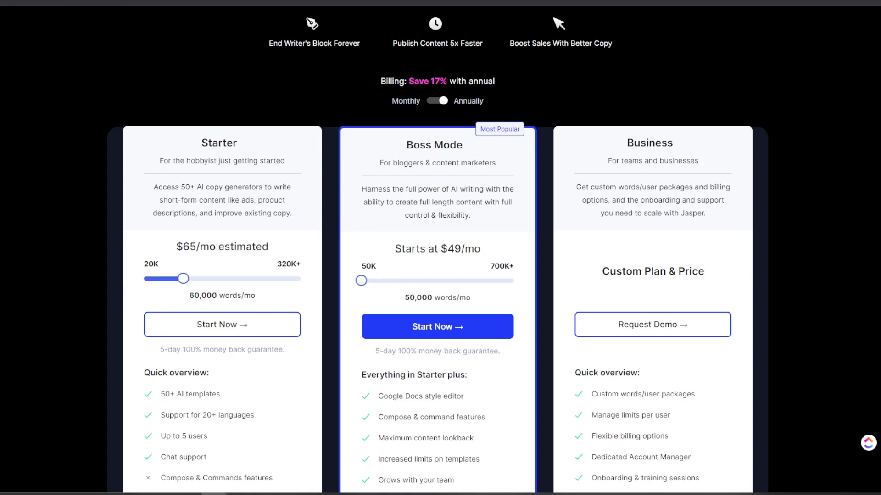
key(ctrl+t)
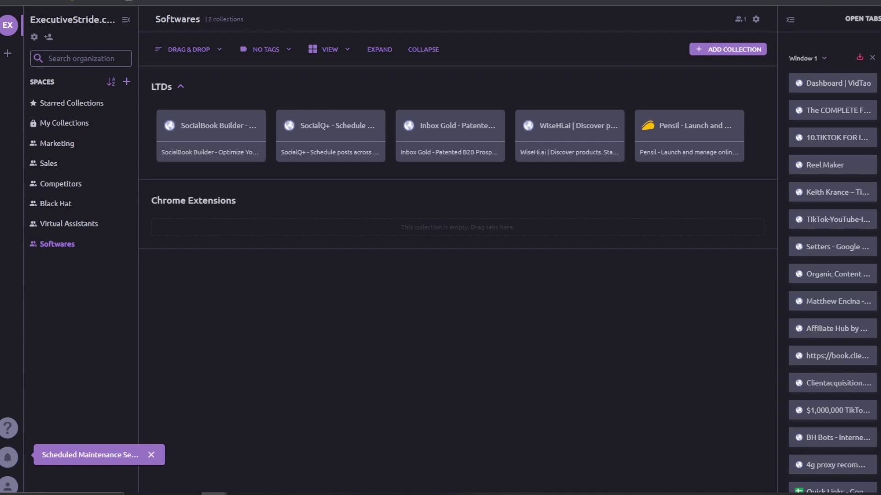
Search for 'wordhero' and open the '#1 AI Writing Software | WordHero' homepage.
text(wordhero)
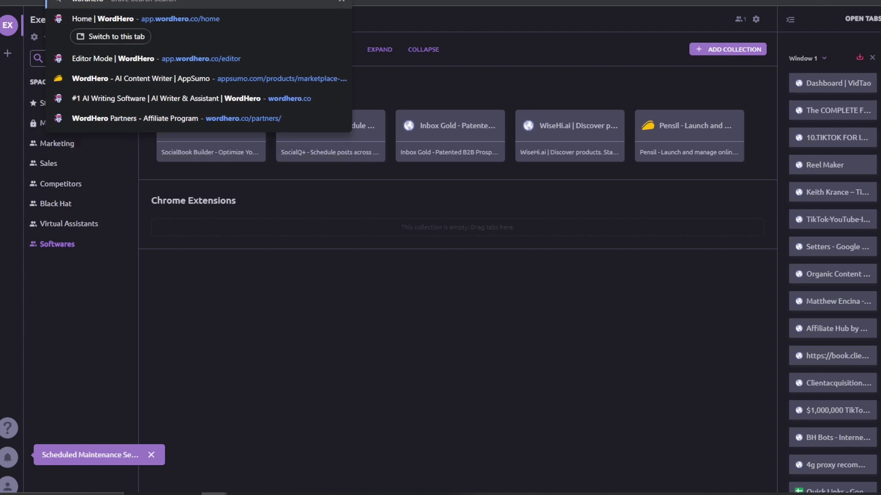
key(Escape)
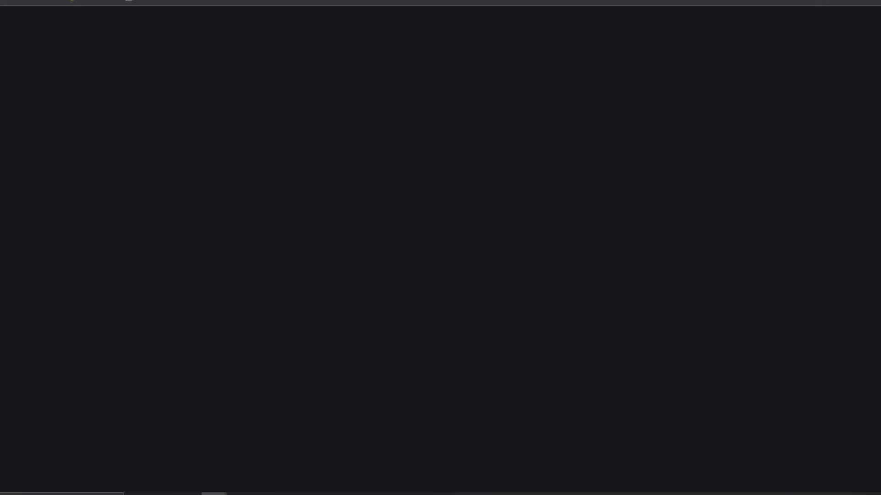
click(184, 113)
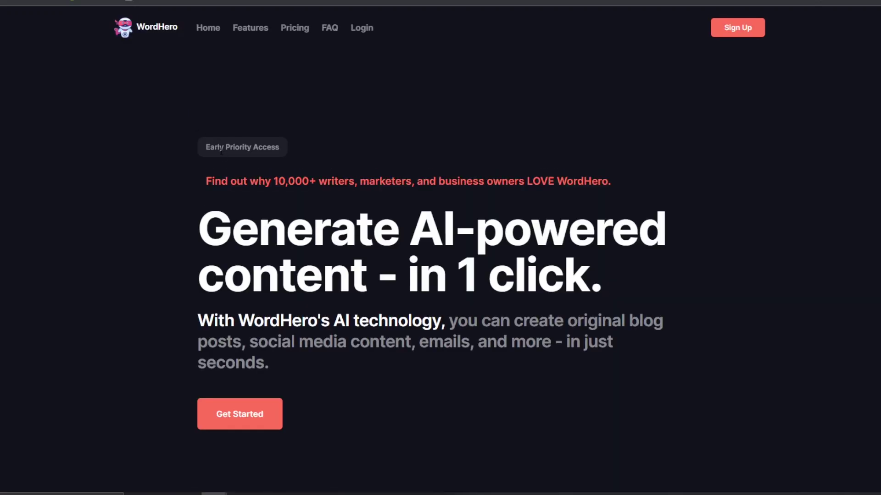
Scroll the WordHero homepage down to the $49/month and $348/year Early Priority Access cards.
scroll(206, 138, down, 9)
scroll(229, 143, down, 20)
scroll(230, 145, down, 20)
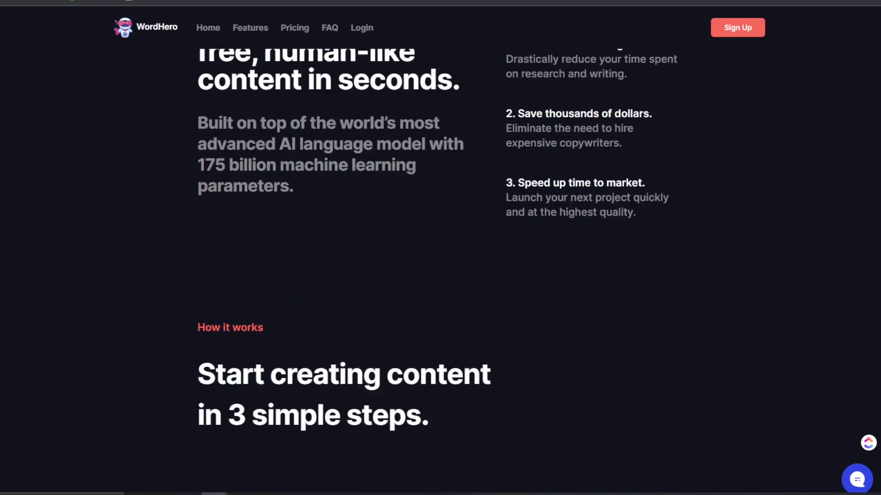
scroll(219, 147, up, 13)
scroll(227, 144, down, 12)
scroll(225, 147, up, 20)
scroll(222, 152, up, 5)
scroll(228, 152, down, 15)
scroll(230, 151, down, 12)
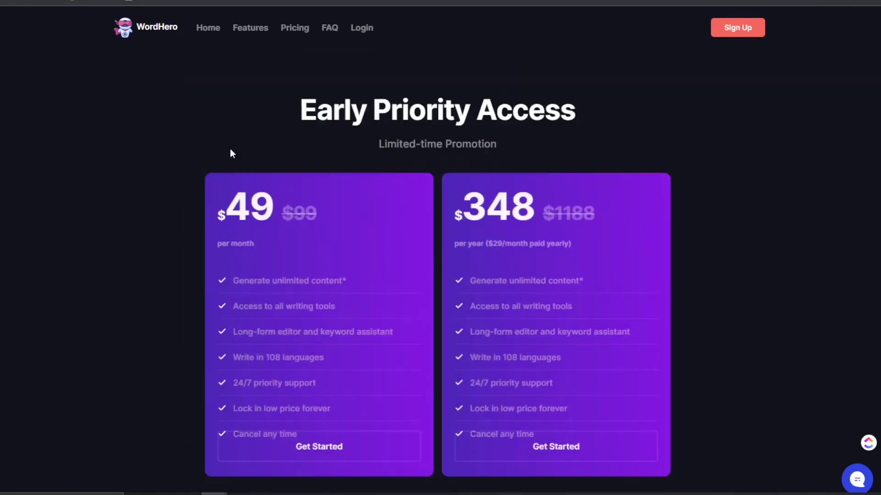
Highlight the Early Priority Access heading and the $49 monthly price.
scroll(197, 156, down, 2)
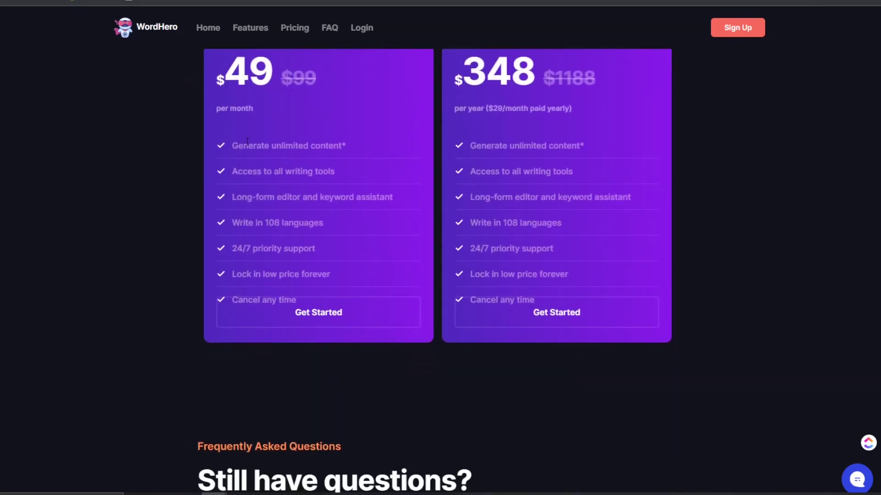
scroll(250, 142, up, 3)
drag(395, 114, 491, 81)
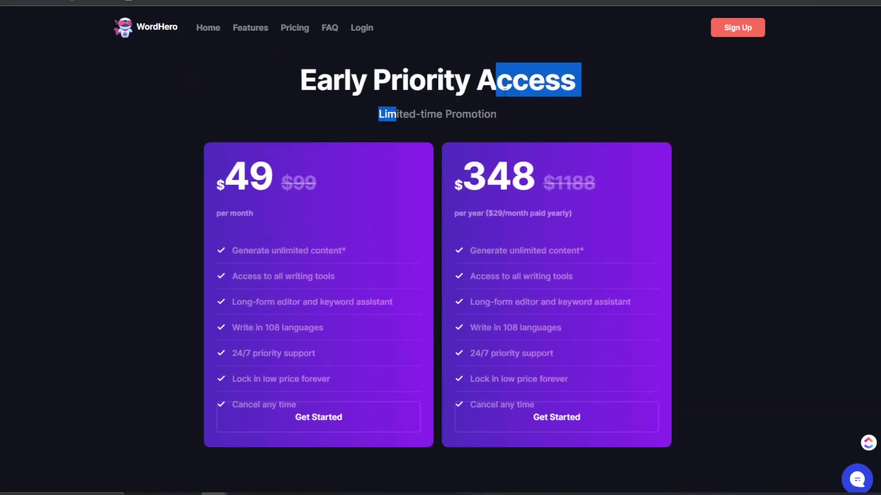
click(367, 154)
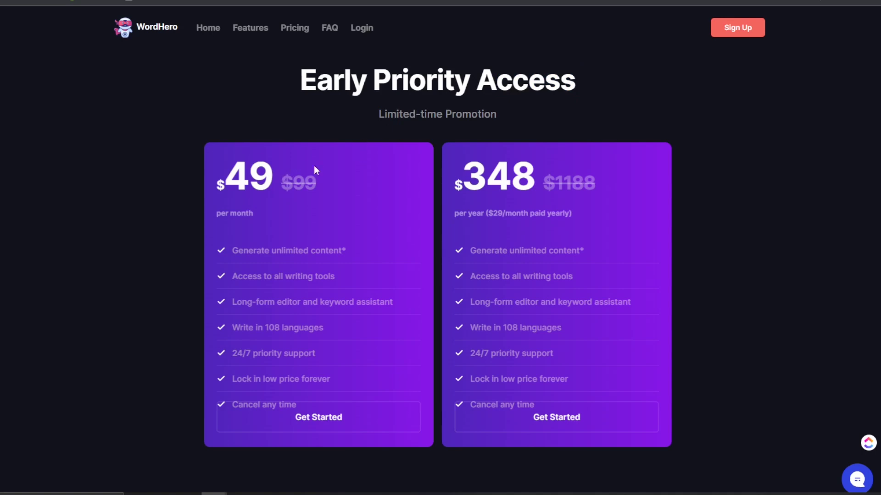
scroll(408, 187, down, 1)
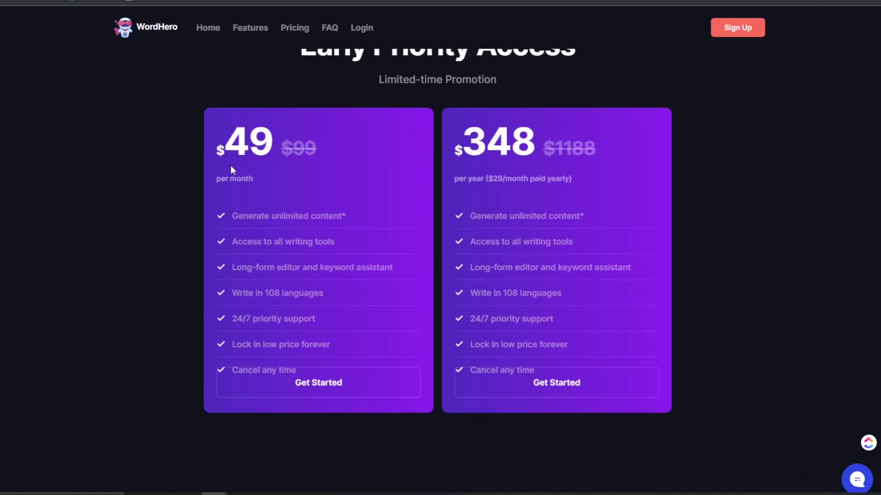
drag(224, 145, 281, 156)
click(238, 188)
Highlight the unlimited content, long-form editor, 108 languages, 24/7 support and low-price-forever features.
drag(238, 208, 340, 206)
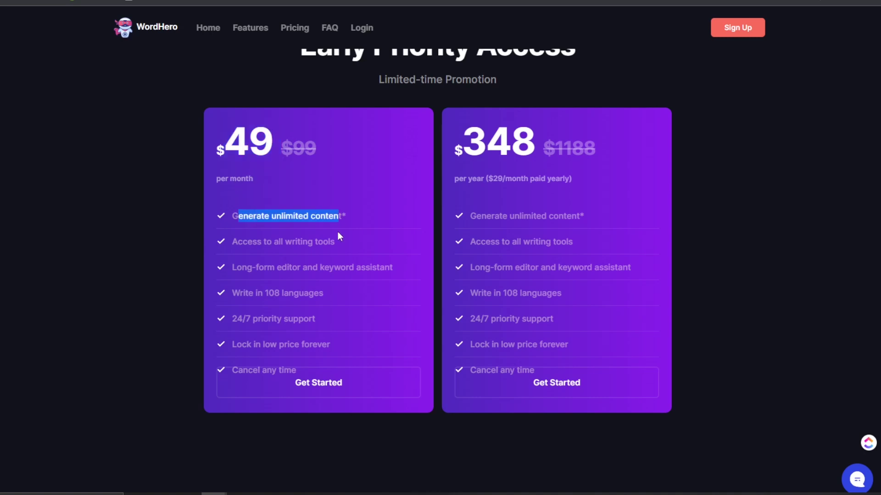
drag(252, 242, 301, 267)
click(319, 267)
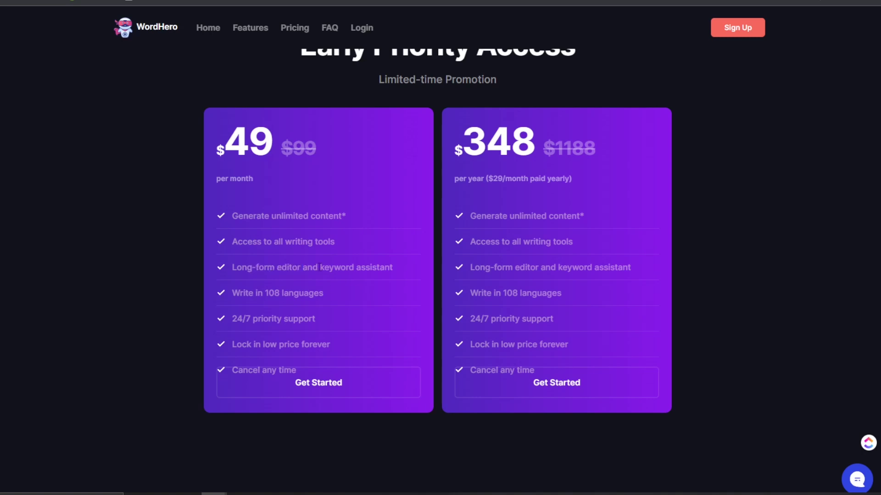
drag(240, 292, 312, 298)
drag(260, 319, 331, 328)
drag(263, 355, 305, 356)
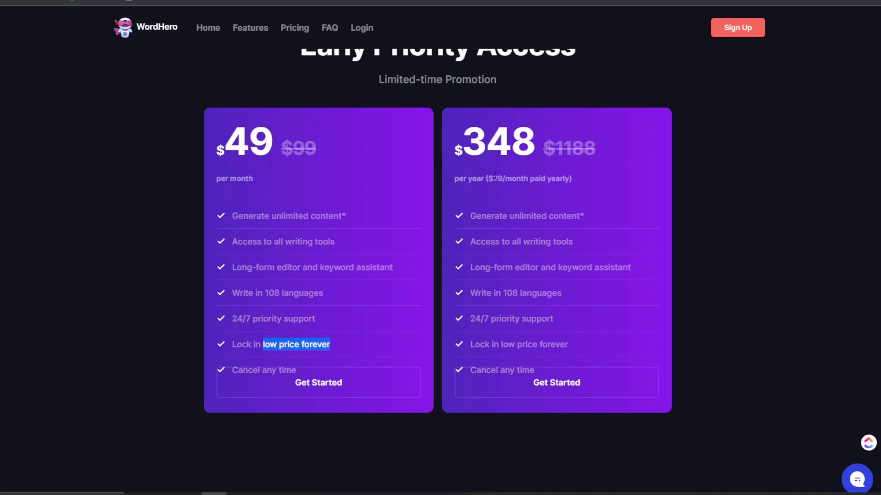
Compare the $49 monthly plan's features and price against the $348 yearly price.
scroll(500, 179, up, 1)
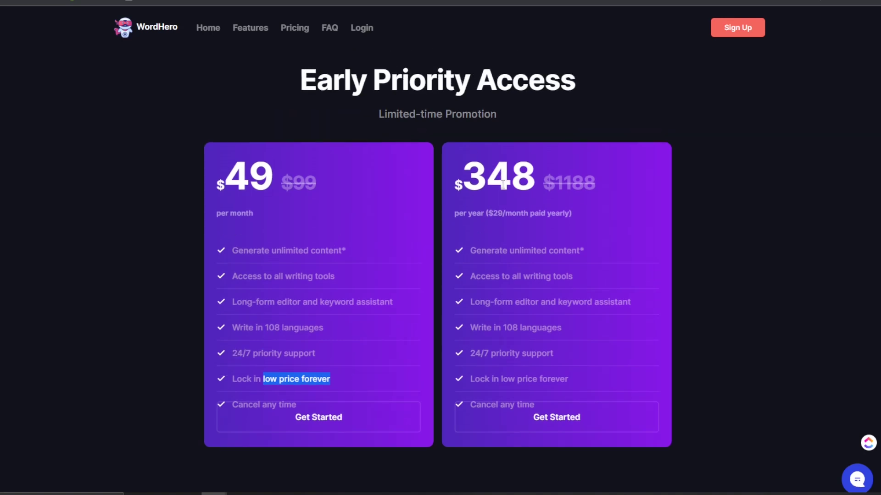
drag(425, 213, 534, 208)
click(526, 187)
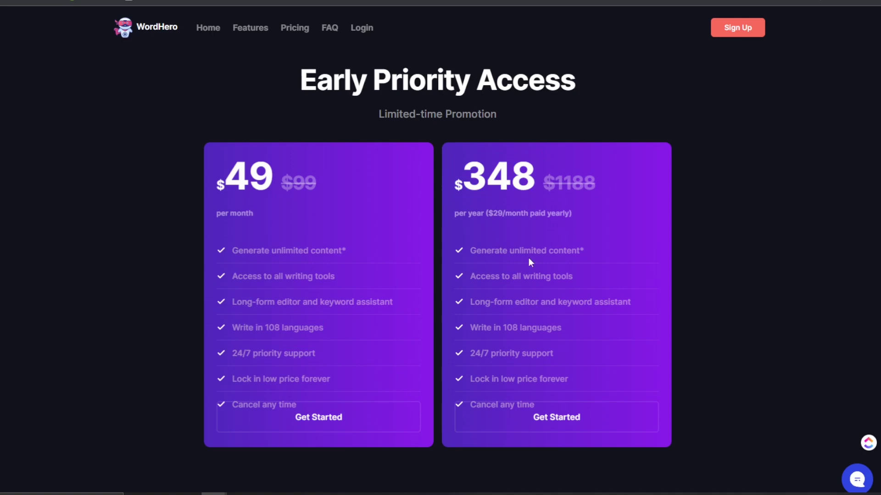
drag(512, 177, 565, 172)
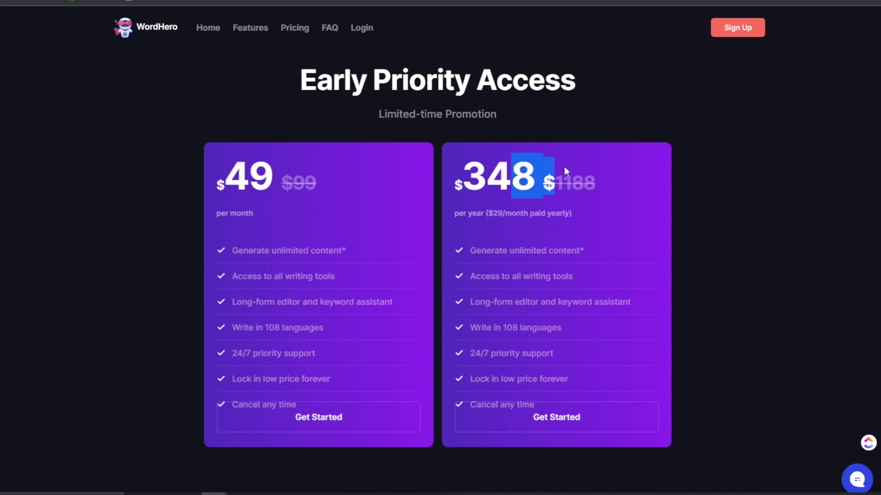
click(530, 170)
scroll(530, 174, down, 1)
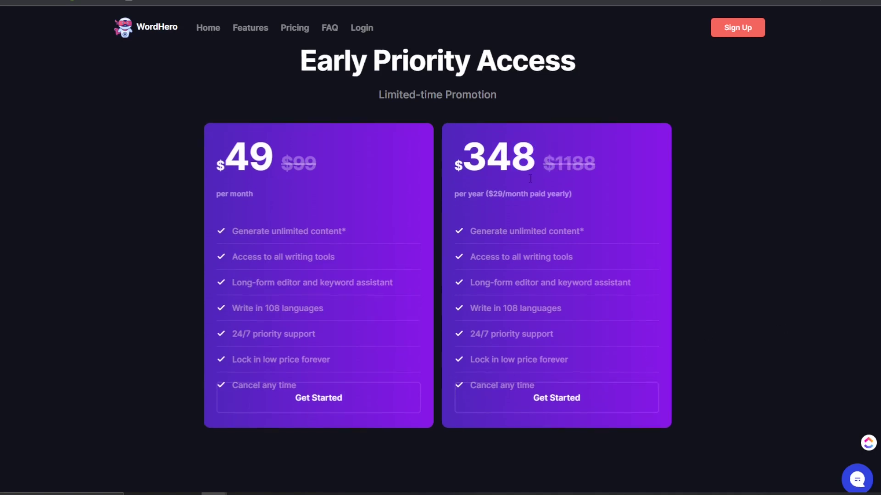
scroll(531, 189, up, 1)
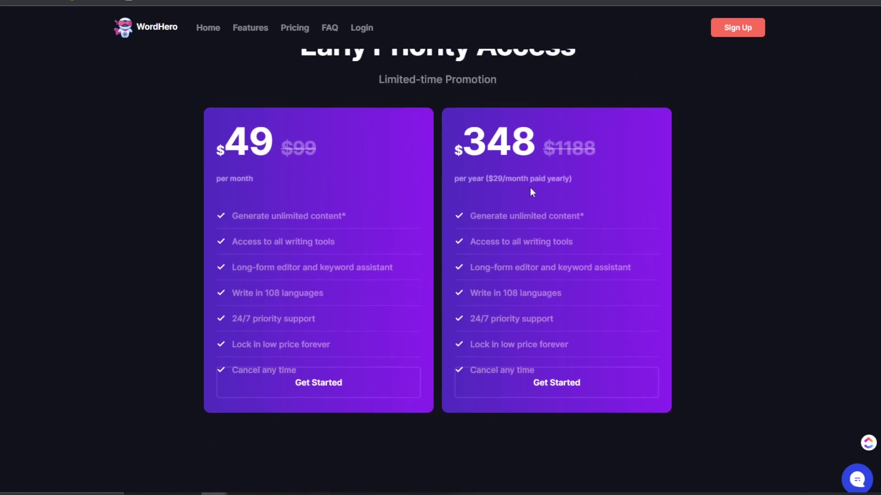
drag(462, 138, 524, 134)
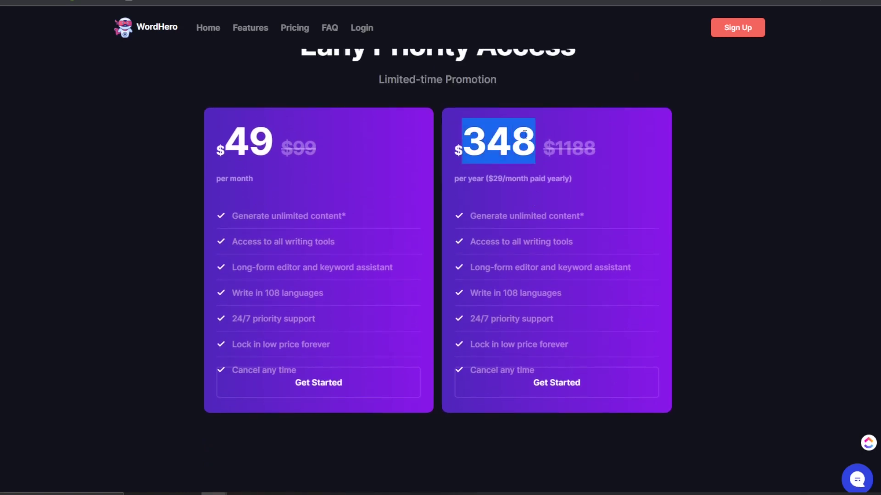
drag(224, 142, 265, 152)
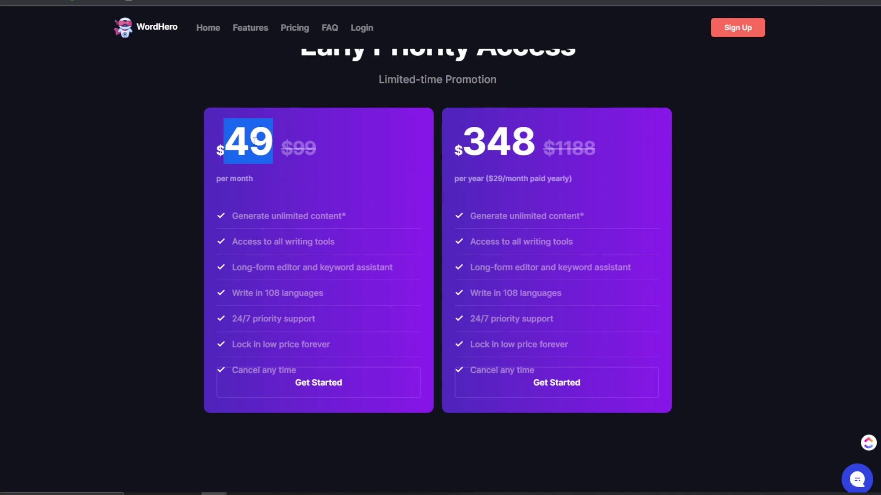
drag(461, 138, 537, 137)
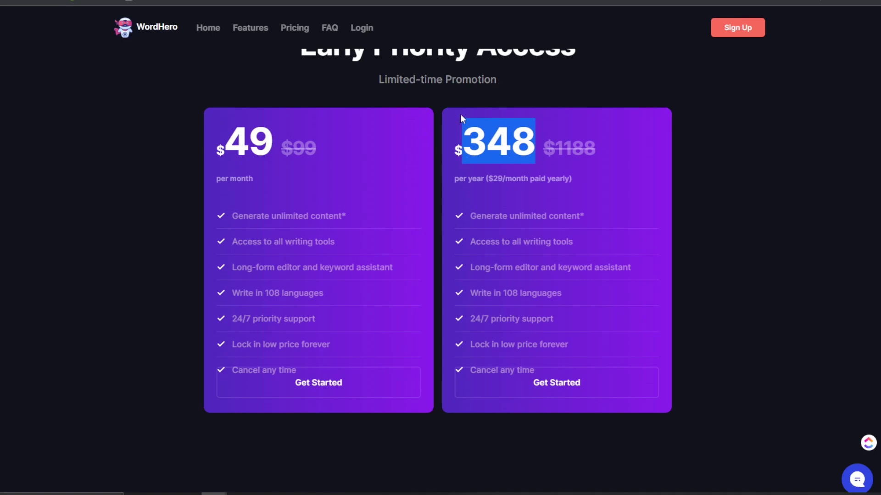
Highlight 'Generate unlimited content*' and the $49 price, then switch to the AppSumo WordHero deal.
scroll(508, 160, up, 2)
scroll(509, 160, down, 3)
scroll(516, 160, up, 1)
scroll(517, 160, up, 6)
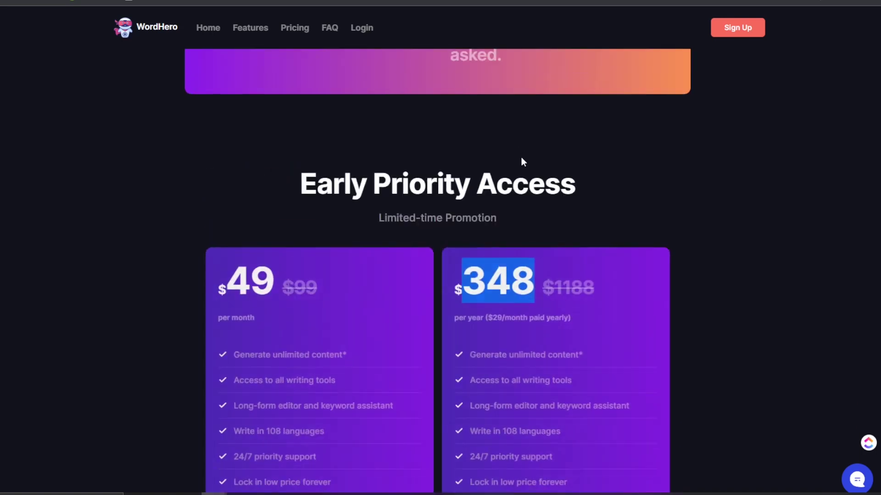
scroll(525, 150, down, 5)
scroll(525, 151, down, 6)
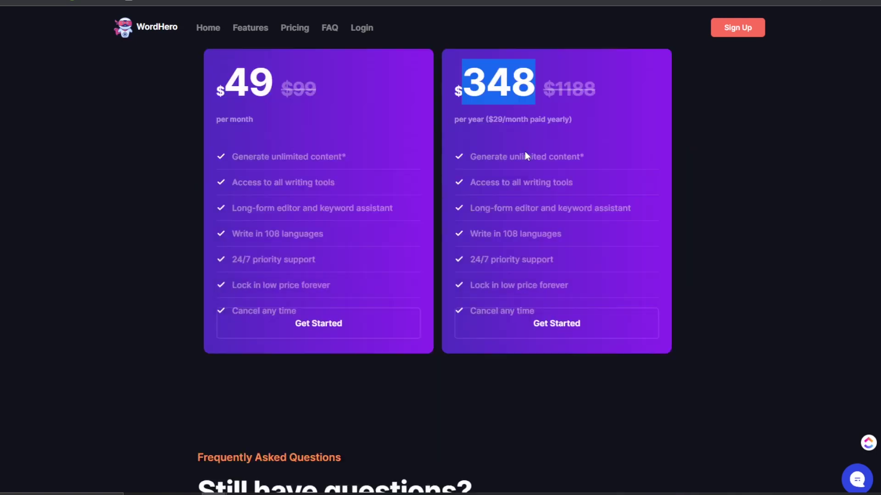
scroll(532, 155, up, 4)
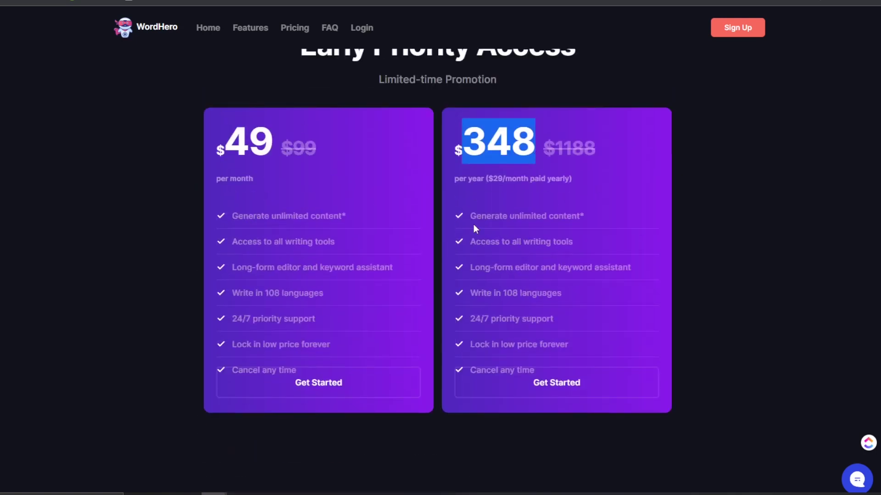
drag(341, 211, 230, 216)
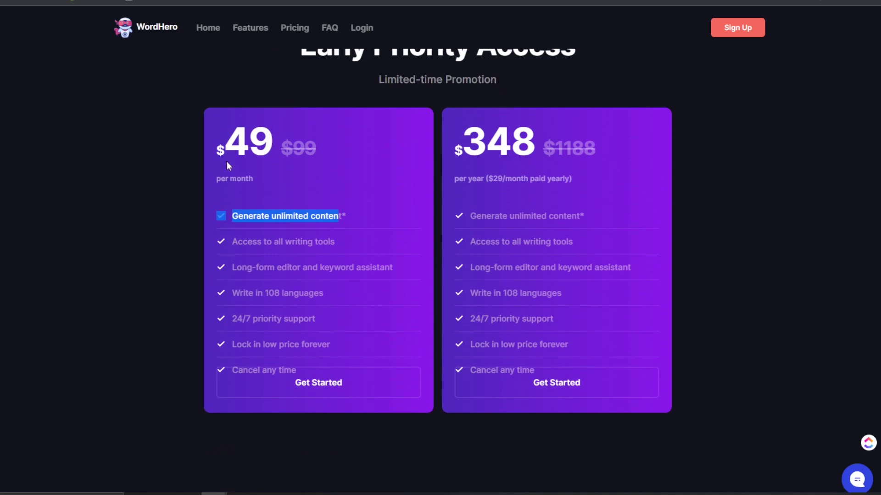
double_click(263, 140)
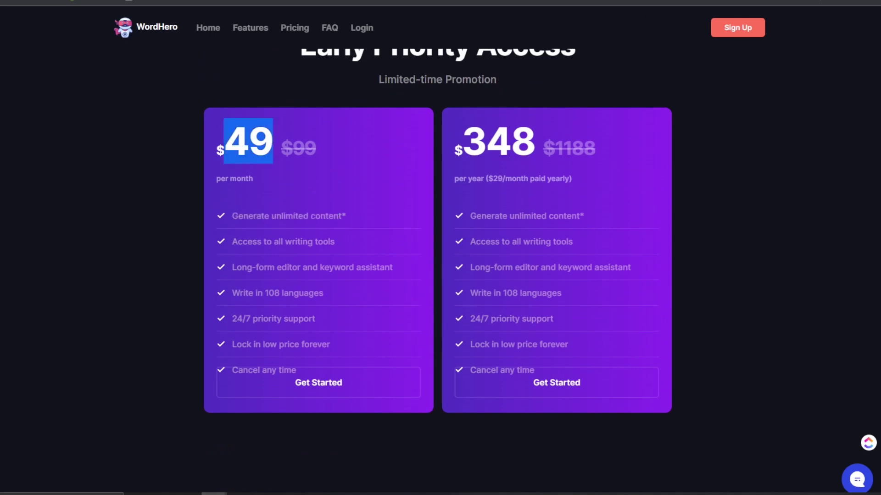
key(ctrl+Tab)
scroll(564, 110, up, 1)
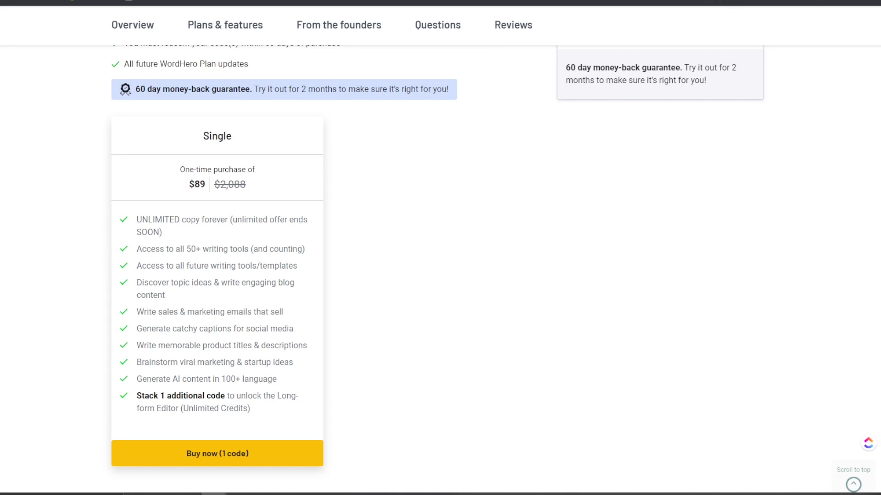
Compare WordHero's own pricing against the AppSumo Single plan's $89 one-time price.
key(ctrl+shift+Tab)
click(166, 137)
scroll(599, 123, down, 15)
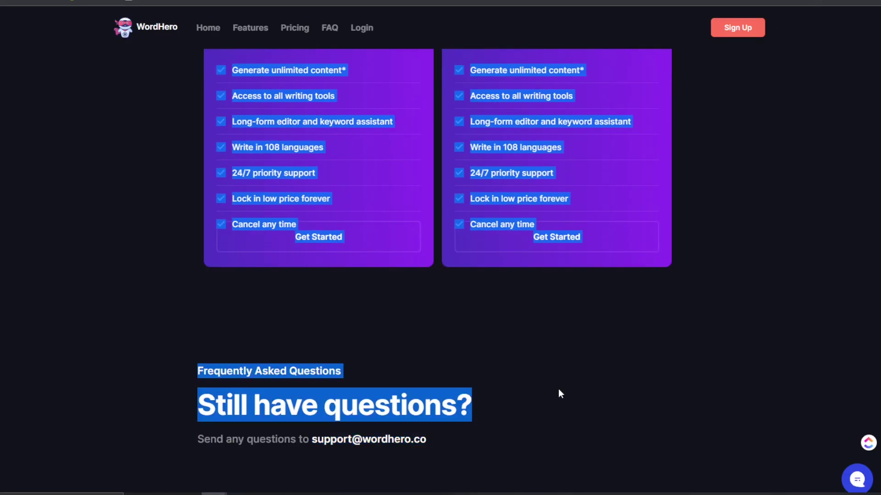
scroll(775, 326, up, 20)
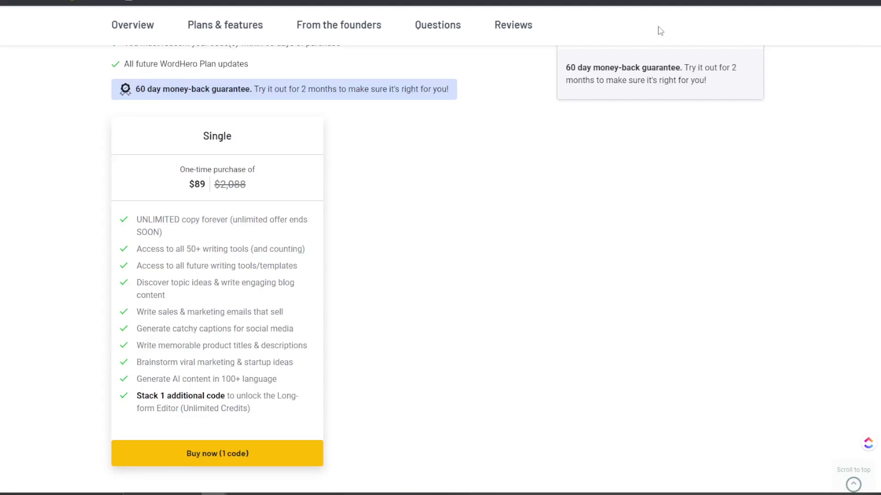
scroll(509, 212, down, 2)
drag(202, 127, 214, 122)
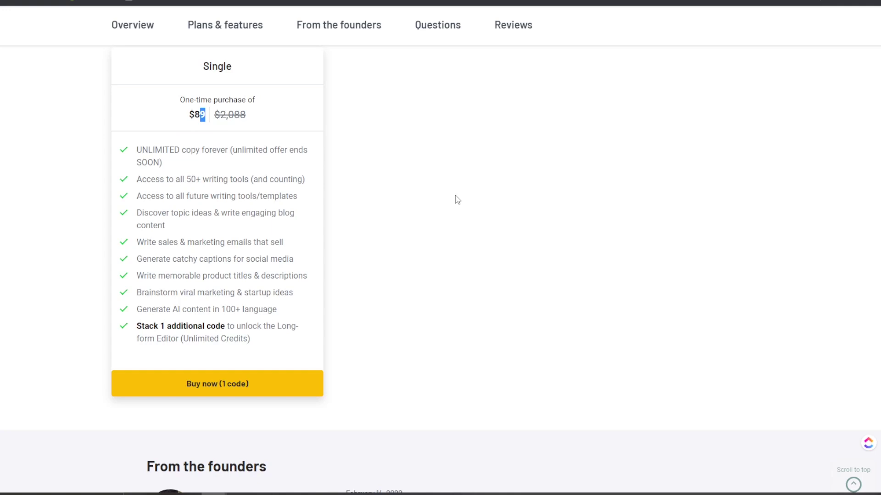
click(195, 324)
scroll(482, 333, up, 2)
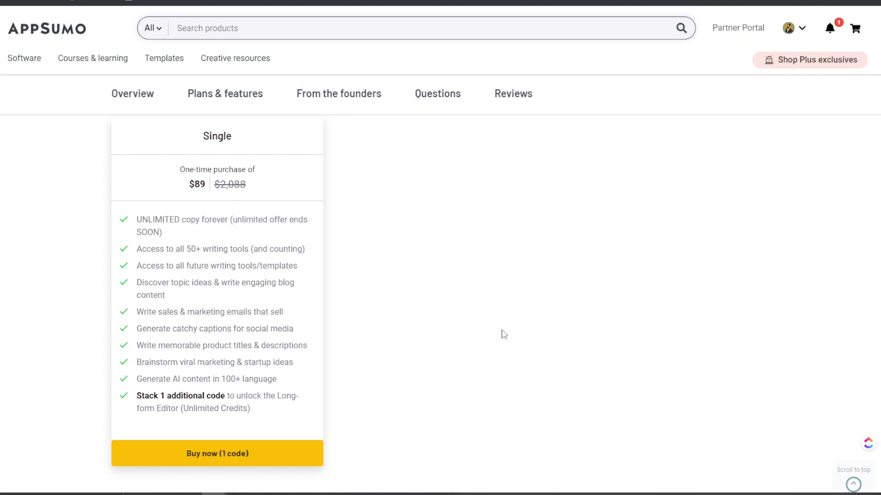
scroll(503, 334, up, 2)
scroll(633, 270, up, 8)
scroll(678, 202, up, 1)
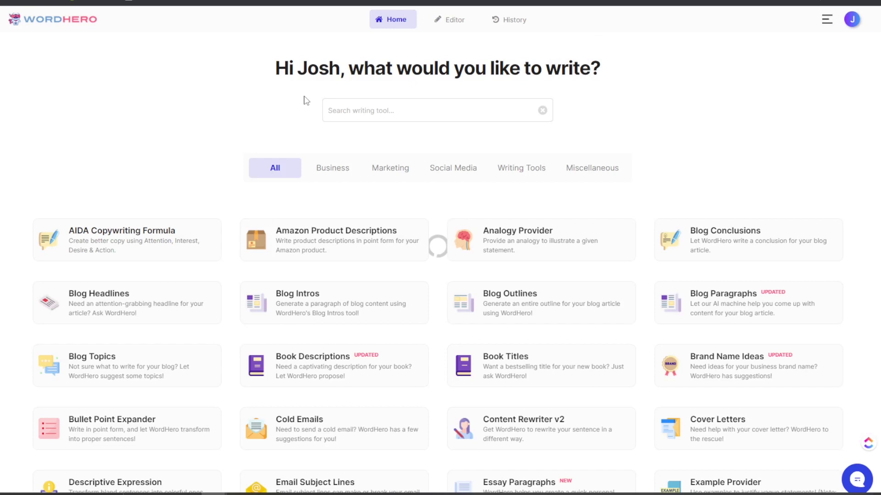
Filter by Business, Marketing, Social Media, Writing Tools and Miscellaneous in turn, then show All tools.
scroll(330, 119, down, 3)
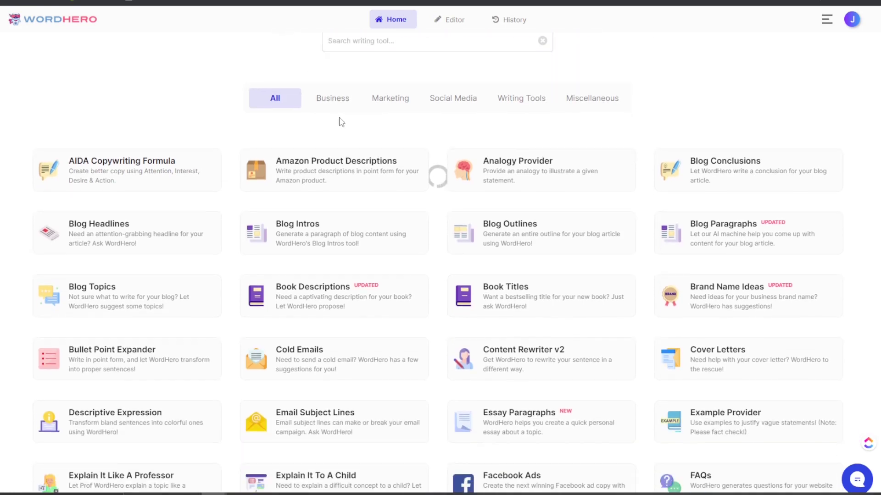
scroll(343, 124, up, 2)
scroll(307, 140, down, 15)
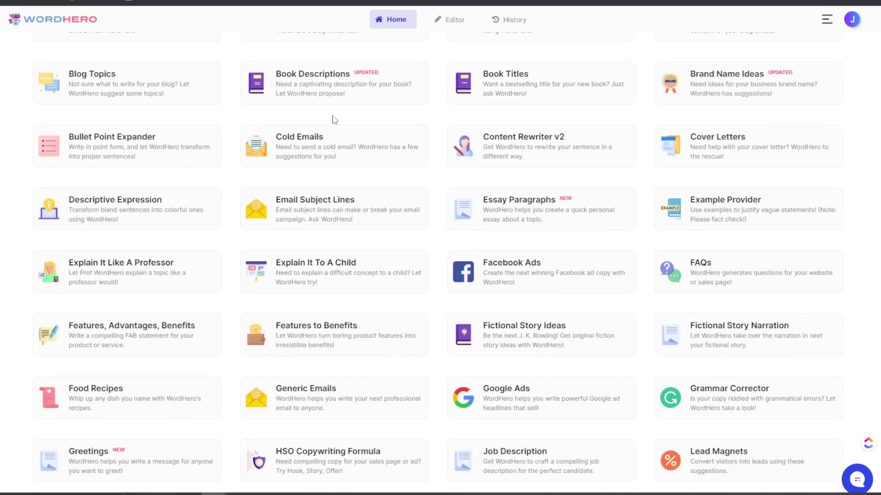
scroll(336, 118, up, 20)
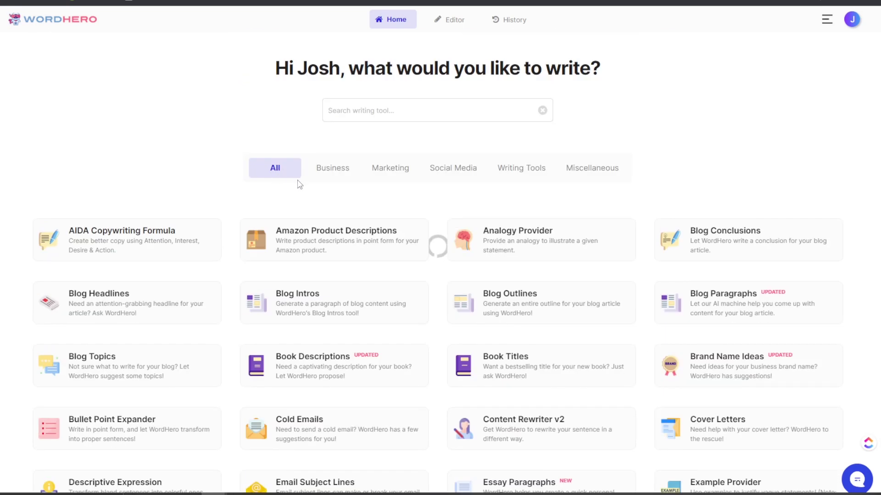
click(315, 169)
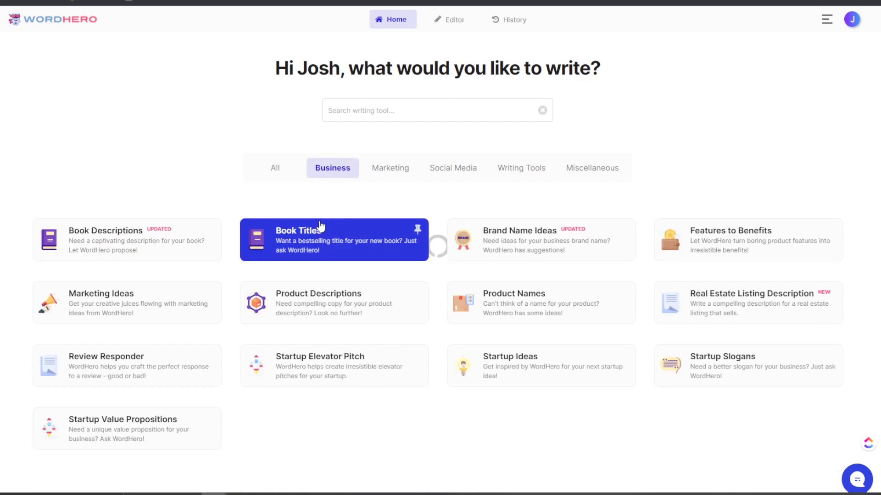
click(409, 168)
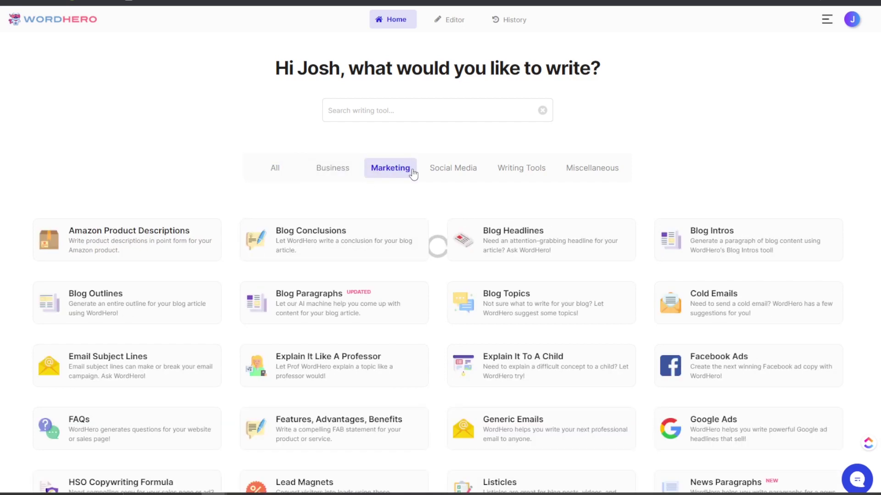
click(438, 169)
click(523, 174)
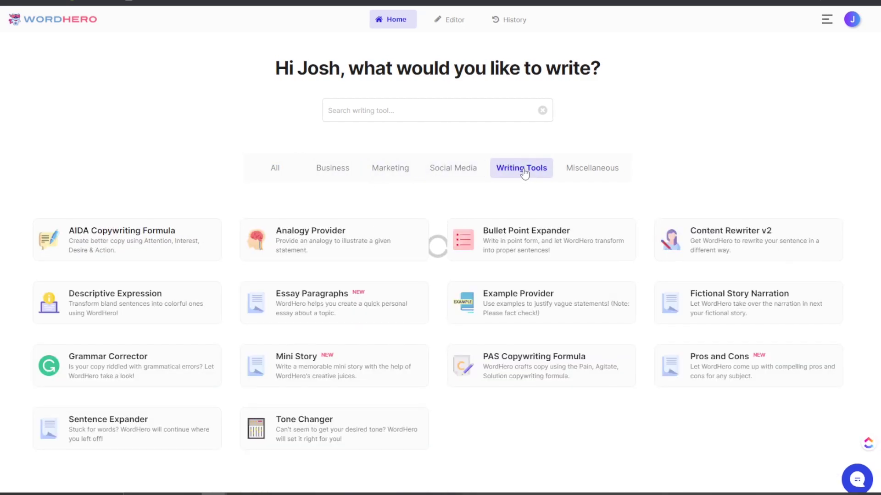
click(567, 168)
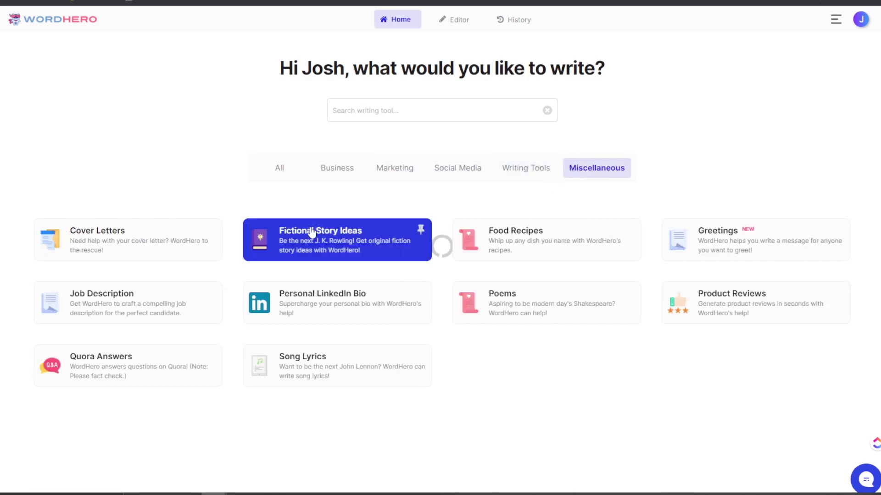
click(277, 173)
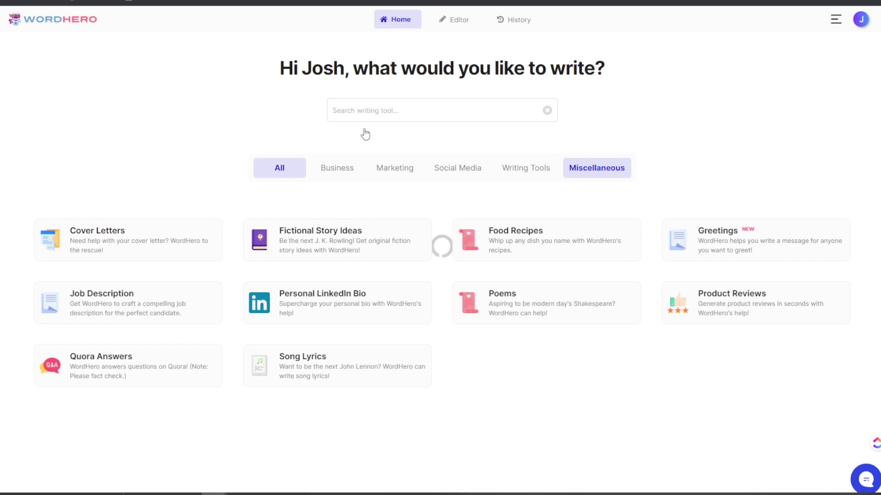
Scroll through the full list of WordHero writing tool cards.
scroll(300, 191, down, 3)
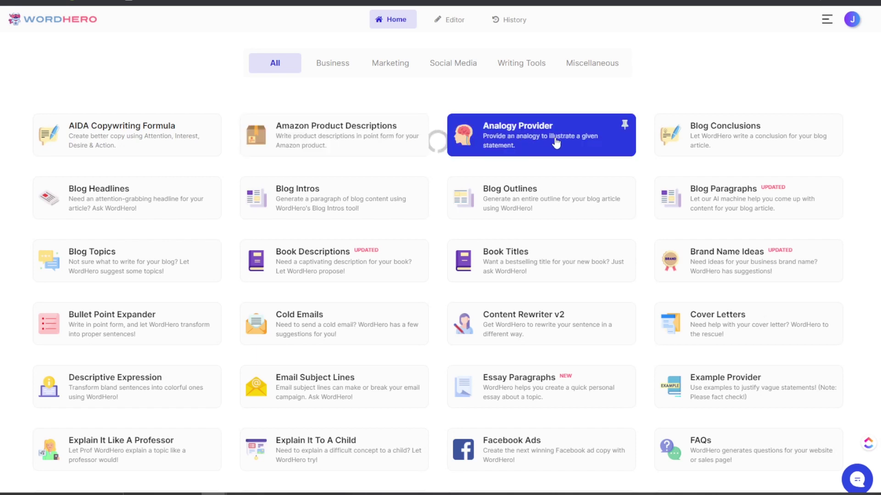
scroll(715, 152, down, 1)
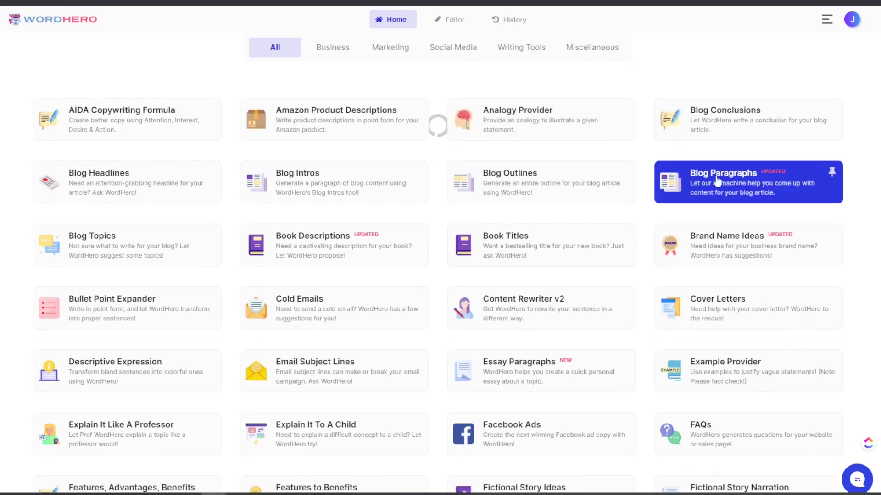
scroll(504, 176, down, 1)
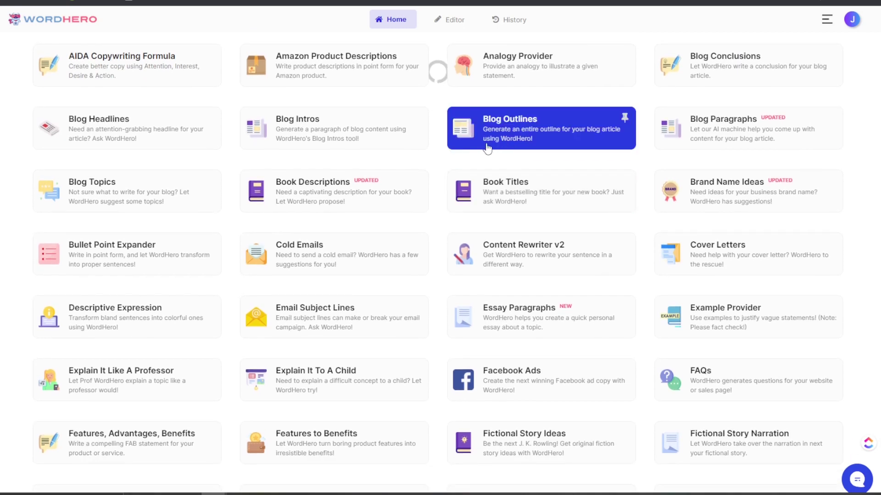
scroll(133, 220, down, 1)
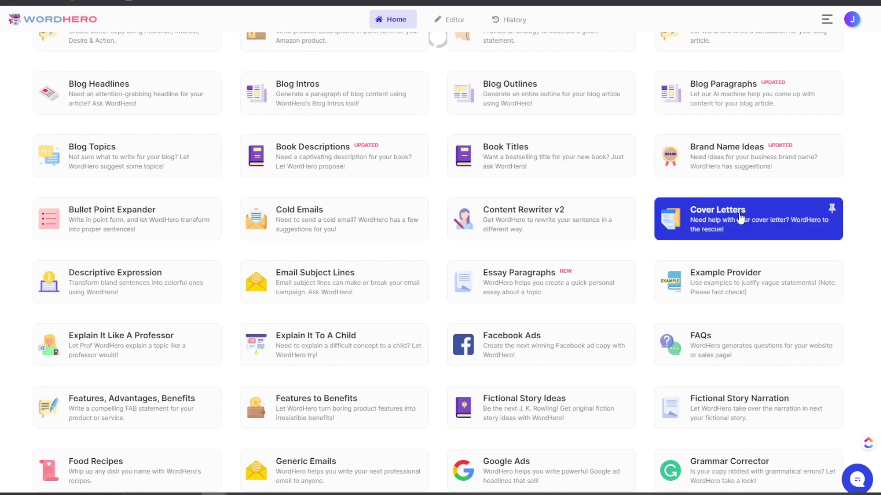
scroll(740, 211, down, 1)
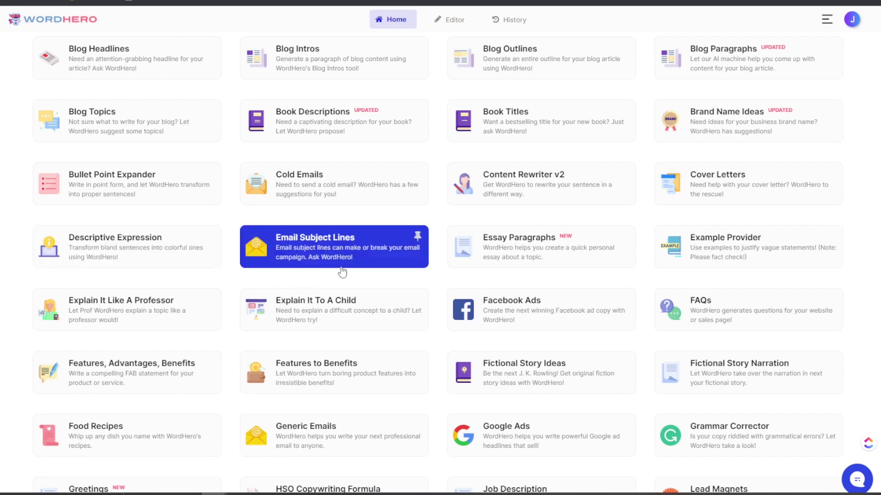
scroll(348, 266, down, 1)
scroll(660, 197, down, 2)
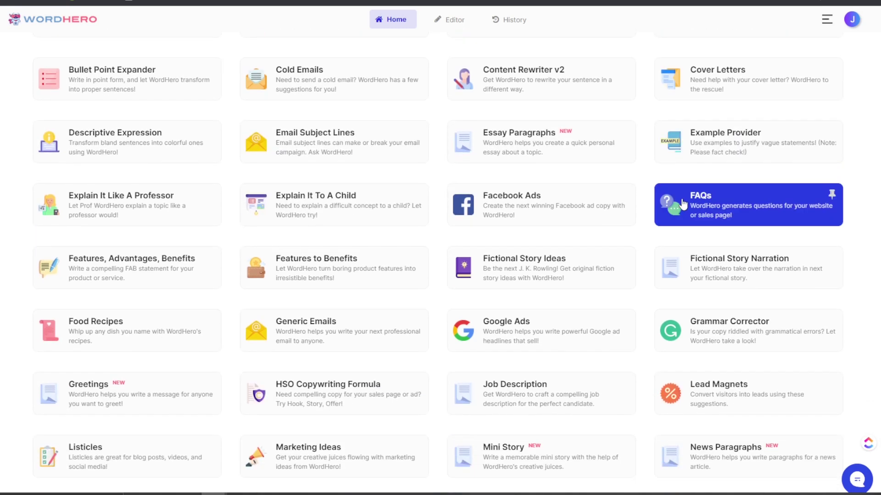
scroll(505, 257, down, 1)
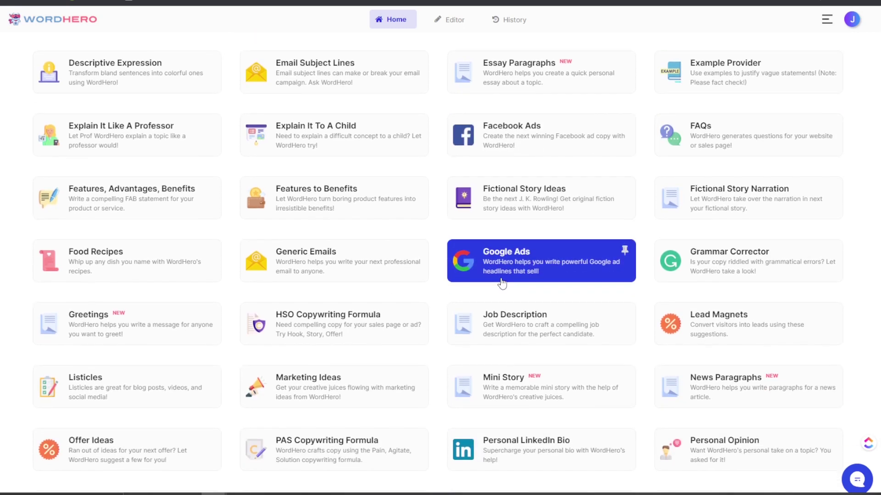
scroll(501, 281, down, 2)
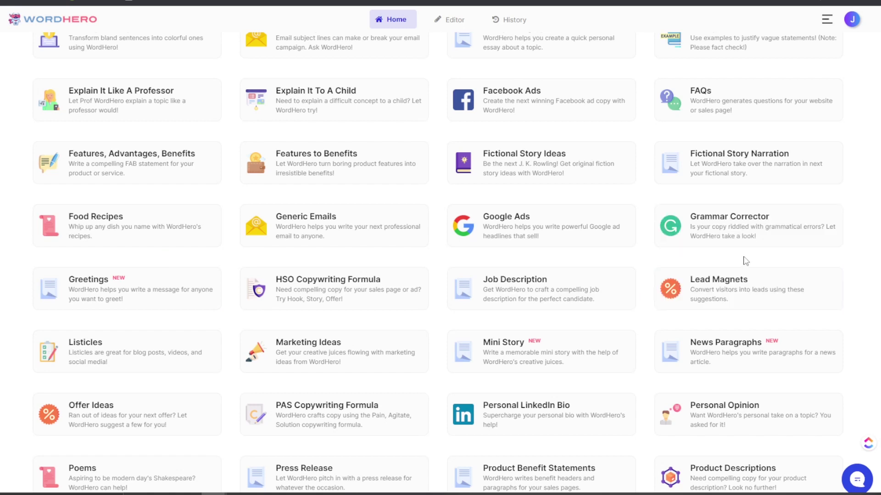
scroll(744, 257, down, 2)
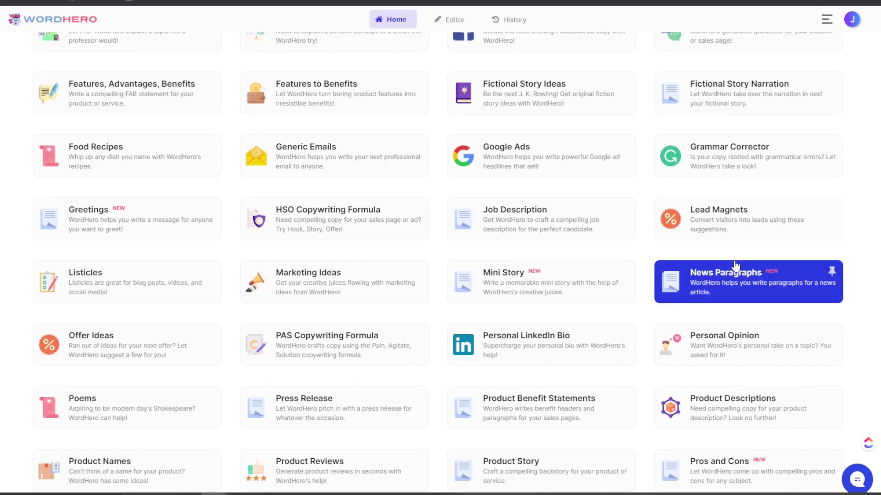
scroll(741, 252, down, 2)
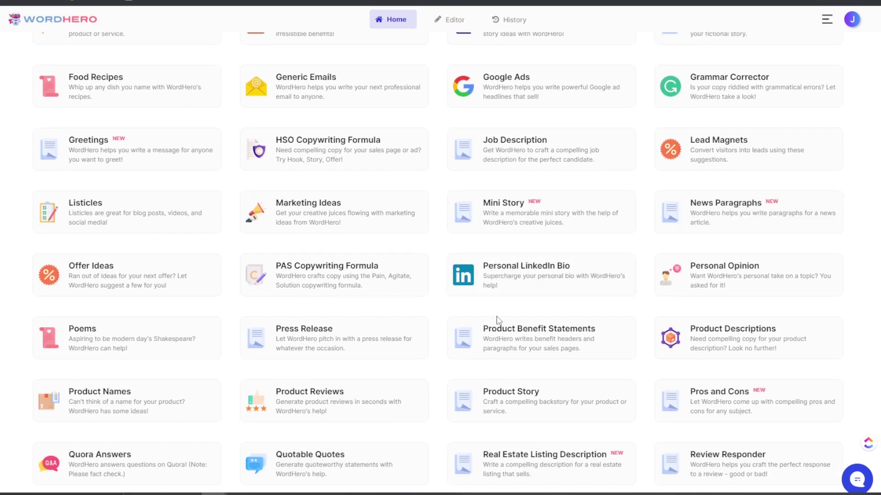
scroll(499, 318, down, 1)
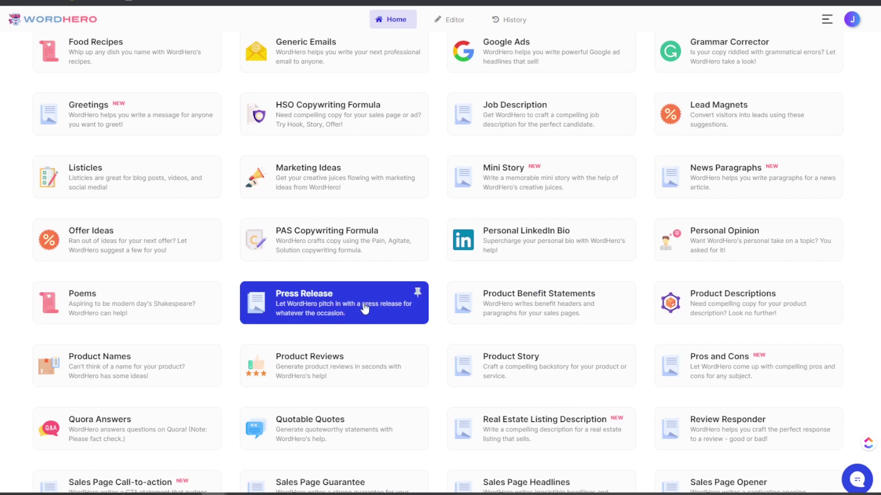
scroll(505, 303, down, 2)
scroll(541, 321, down, 1)
scroll(431, 350, down, 1)
scroll(477, 330, down, 1)
scroll(496, 348, down, 3)
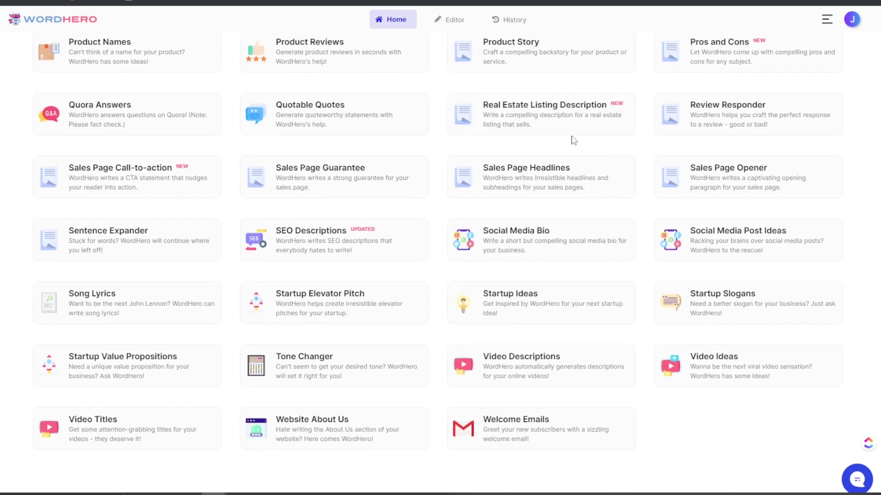
scroll(688, 170, down, 1)
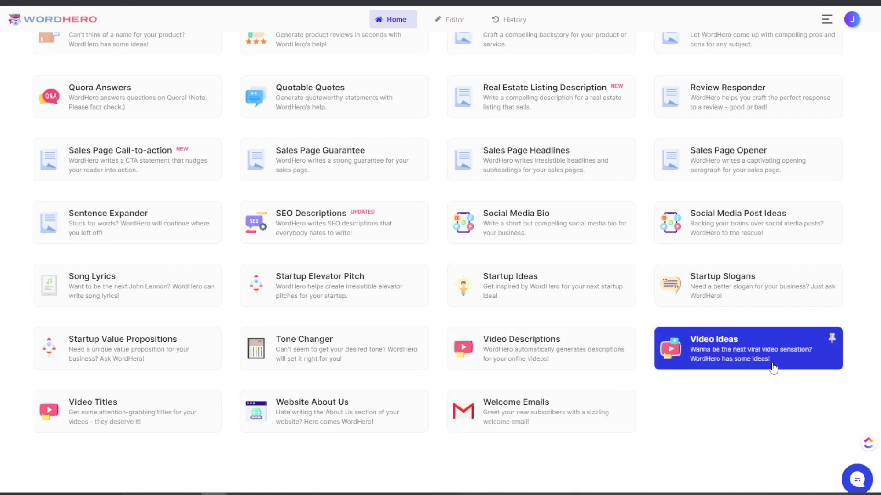
scroll(206, 408, up, 3)
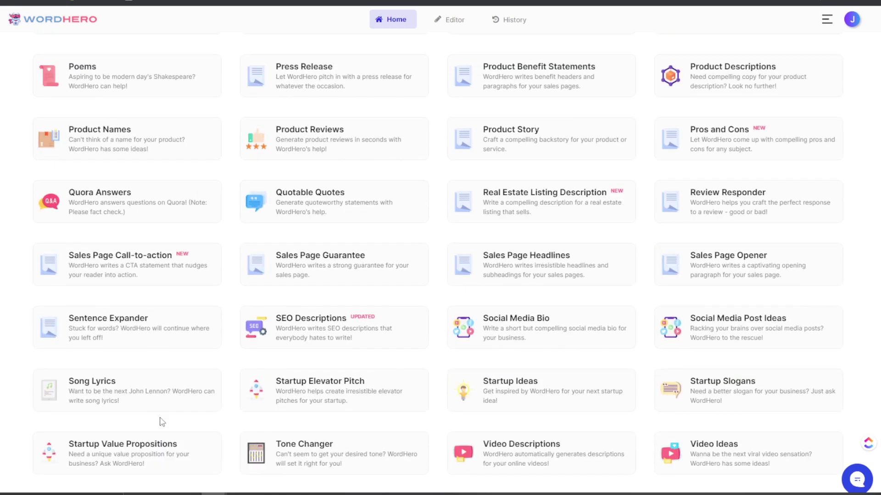
scroll(532, 390, up, 15)
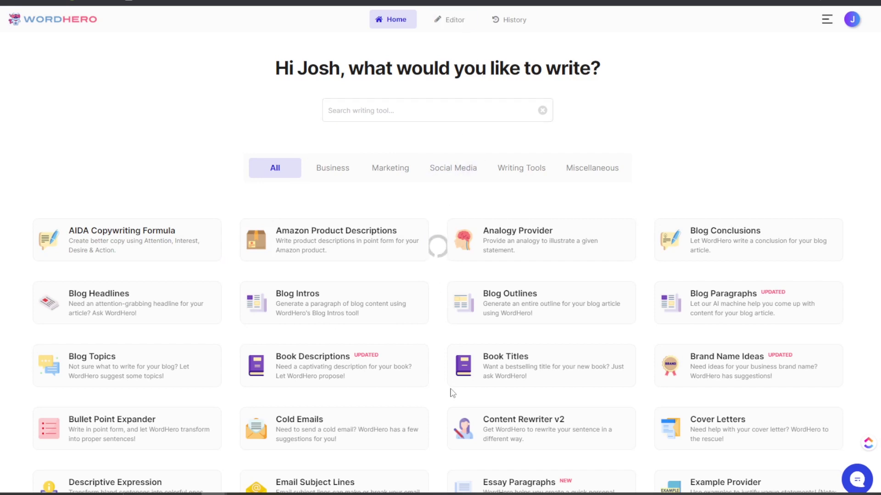
Preview Amazon Product Descriptions, then open the AIDA Copywriting Formula tool.
click(289, 241)
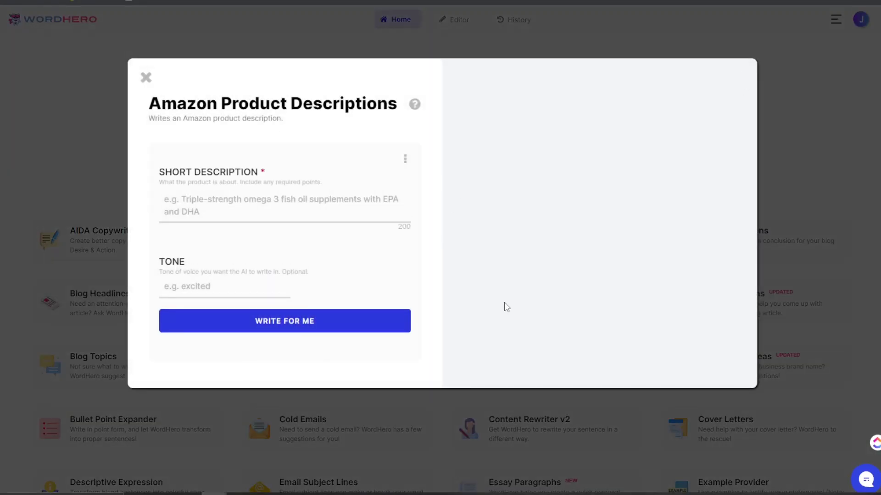
click(146, 77)
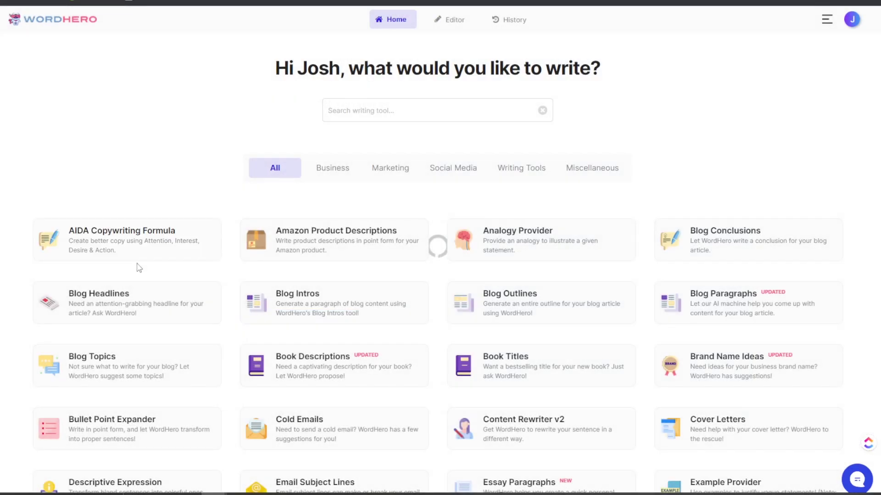
click(128, 241)
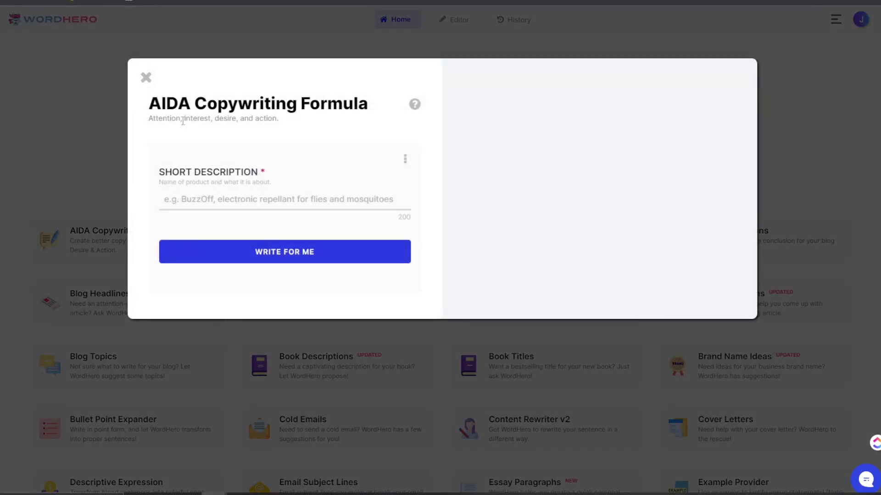
drag(195, 105, 264, 104)
Type the ExecutiveStride short description: business accelerator training, DFY assets, weekly coaching and implementation.
click(204, 118)
drag(197, 191, 272, 186)
click(189, 189)
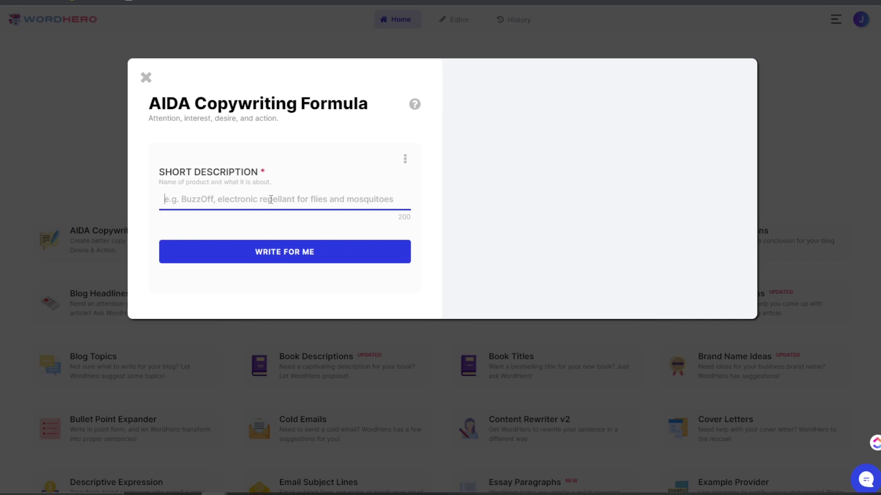
text(Executive)
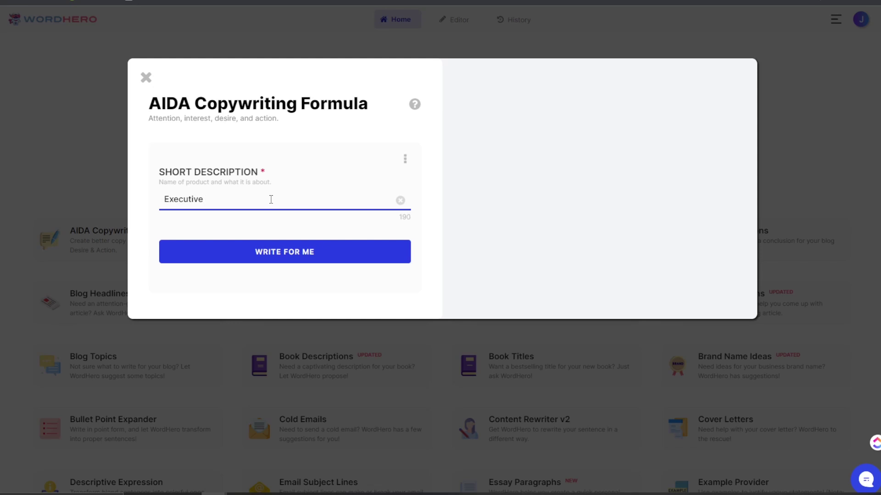
text(Stride)
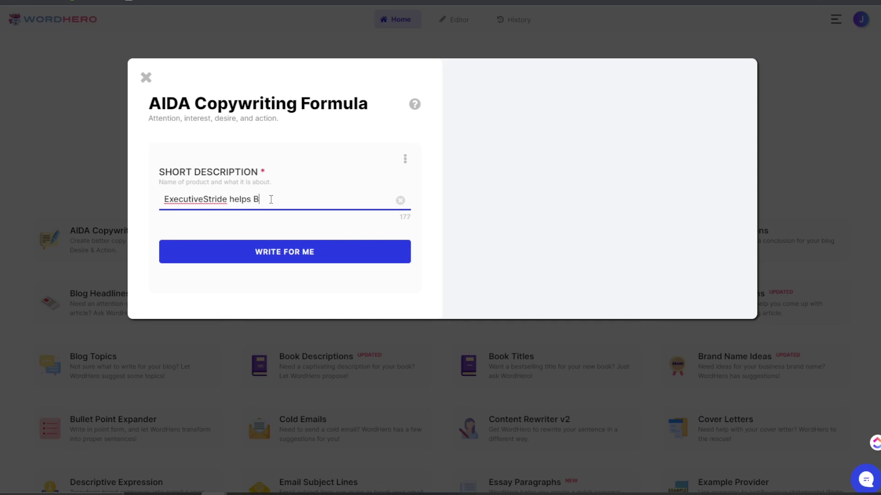
text(helps business owners and entrepre)
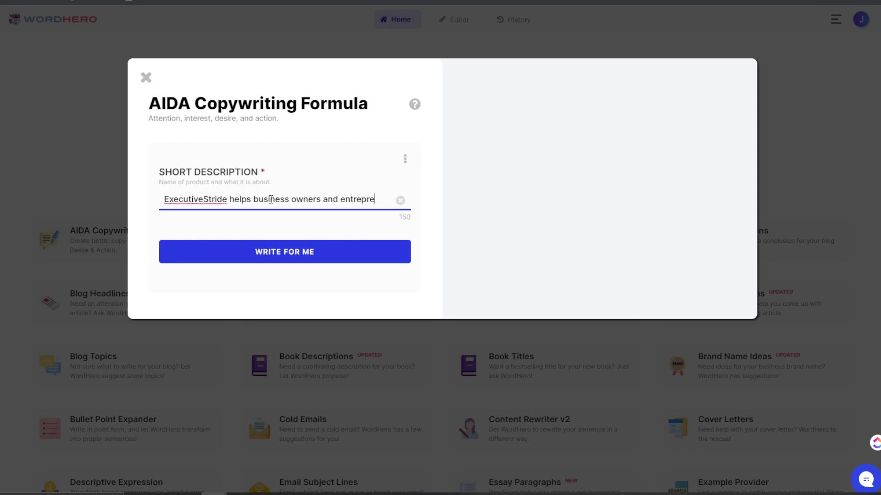
text(acc)
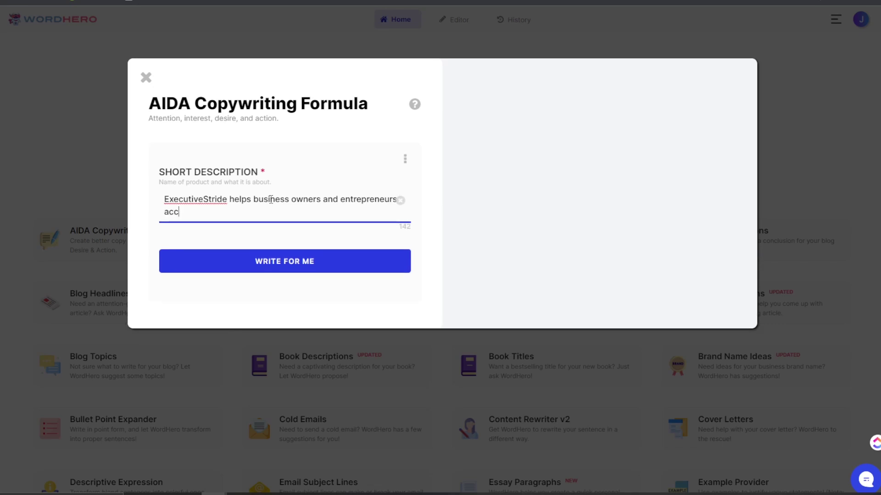
text(elerate thei)
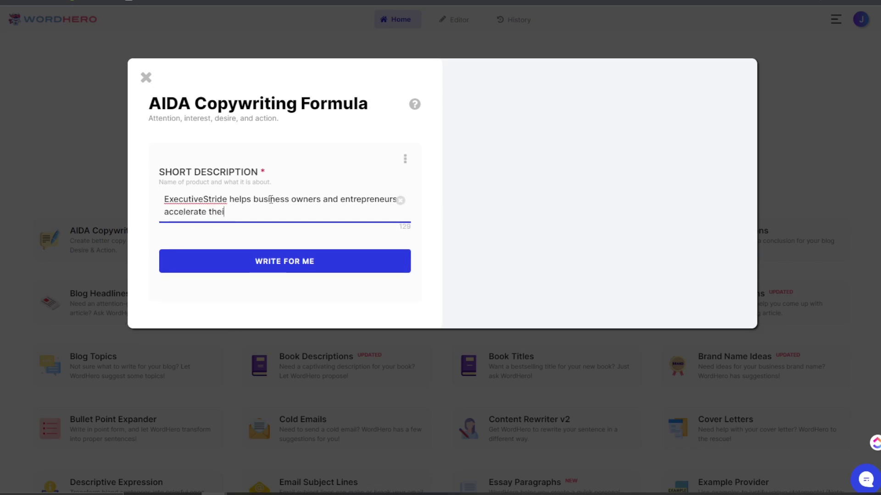
text(r stride with a complet)
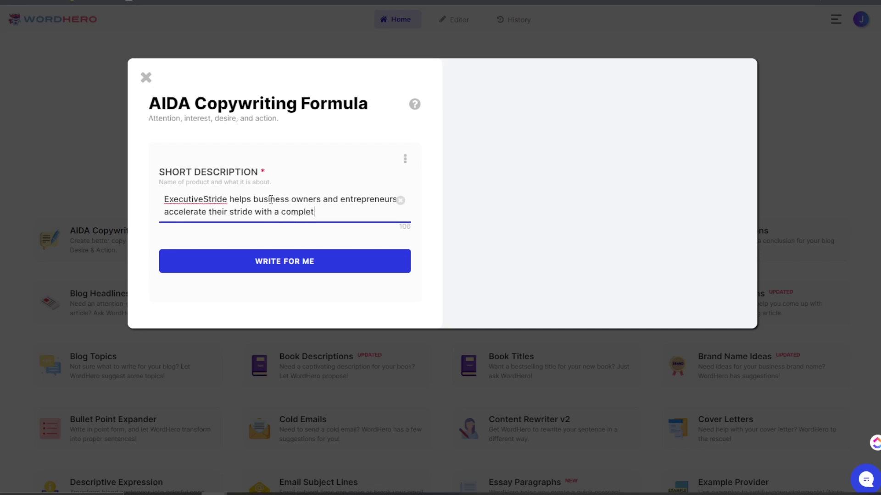
text(e businesss)
key(BackSpace)
key(BackSpace)
text(accelerator trainin)
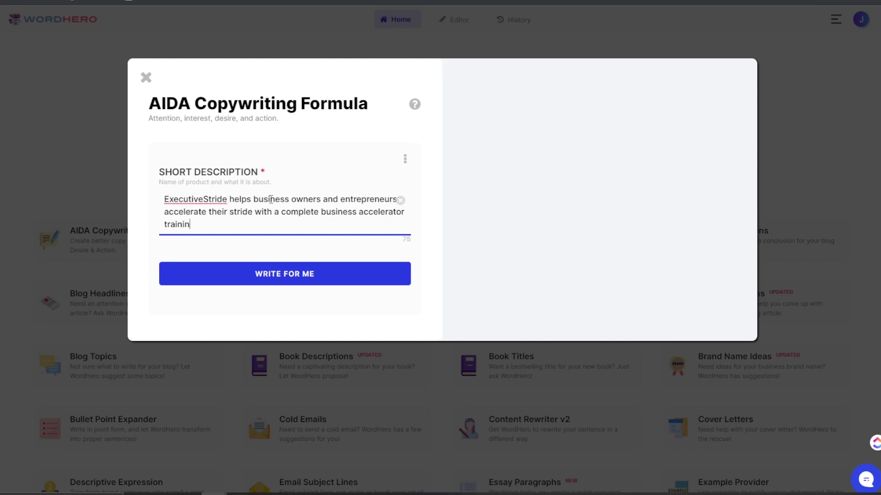
text(g and dfy assets and res)
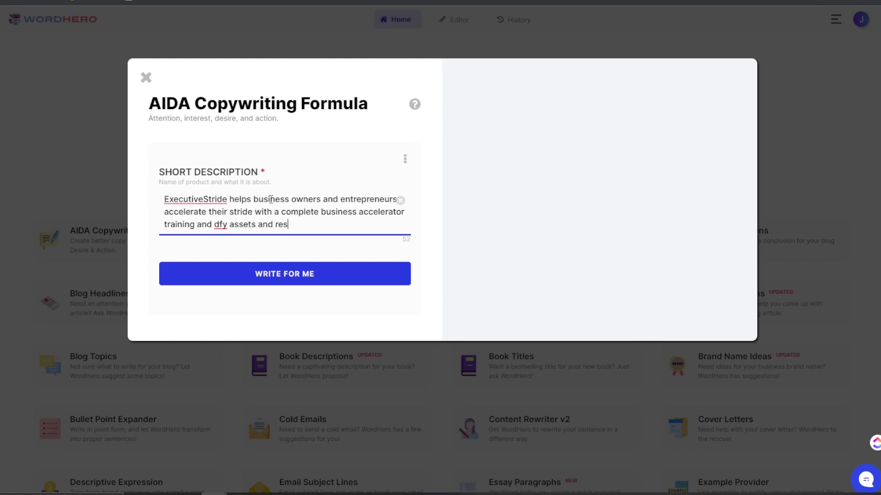
text(ources along with )
text(wee)
text(kly coa)
text(ching )
text(and impleme)
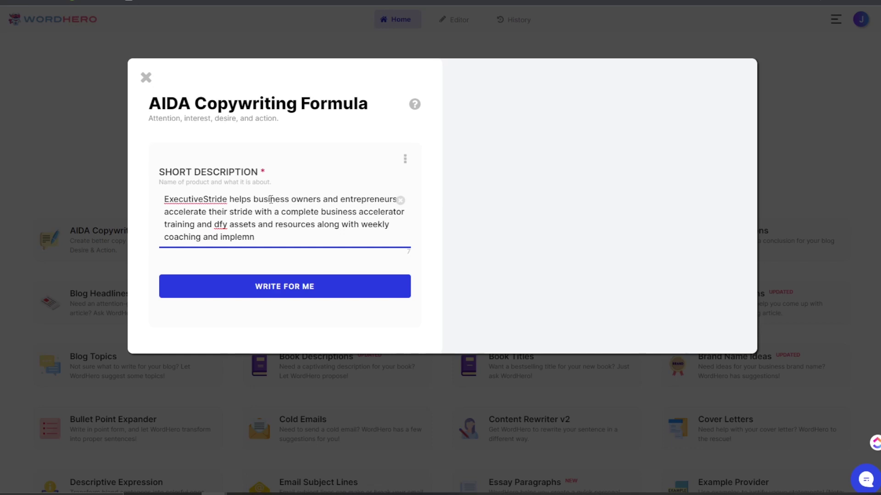
text(entaion)
Correct the spelling to 'implementation', replace 'and' with '&', and generate the AIDA copy.
right_click(234, 236)
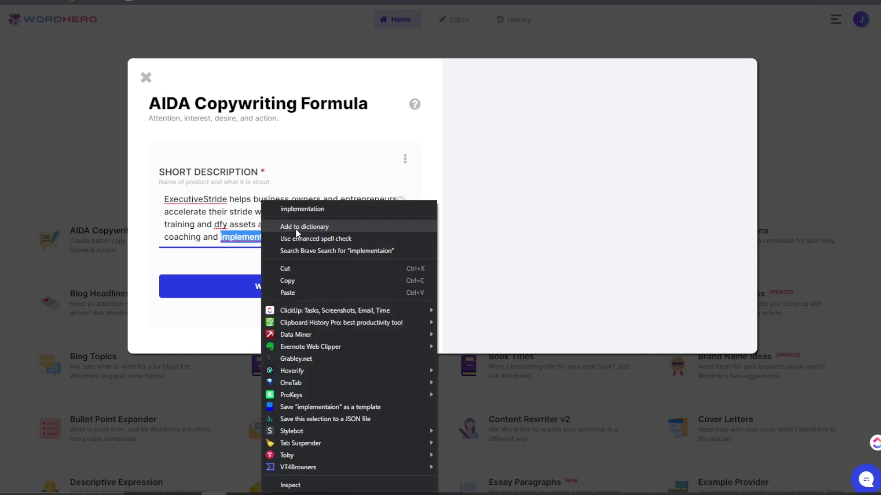
click(291, 206)
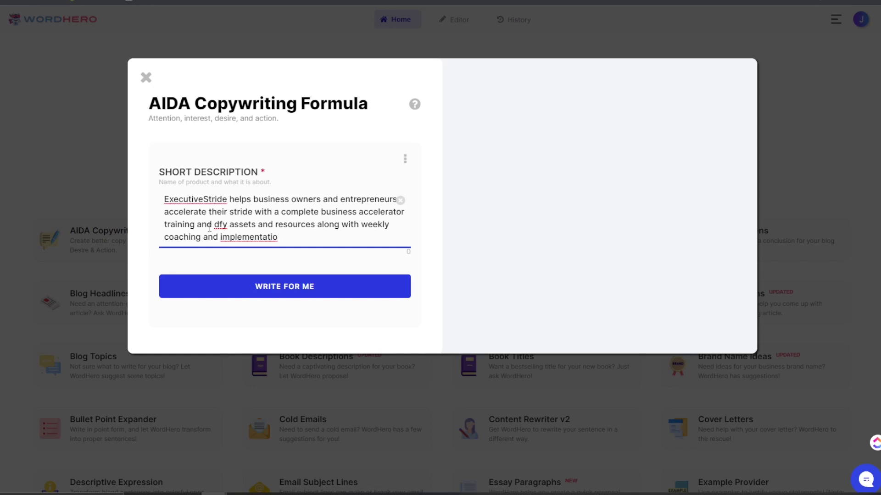
drag(204, 226, 196, 225)
text(&)
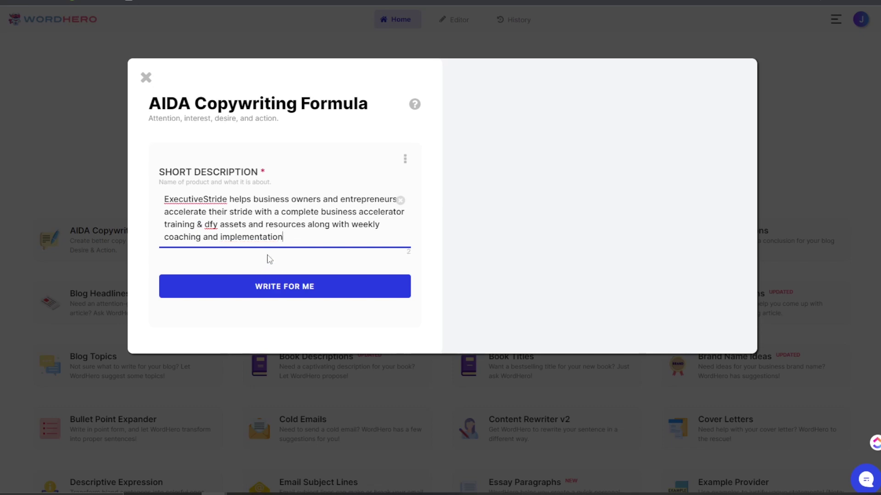
click(302, 283)
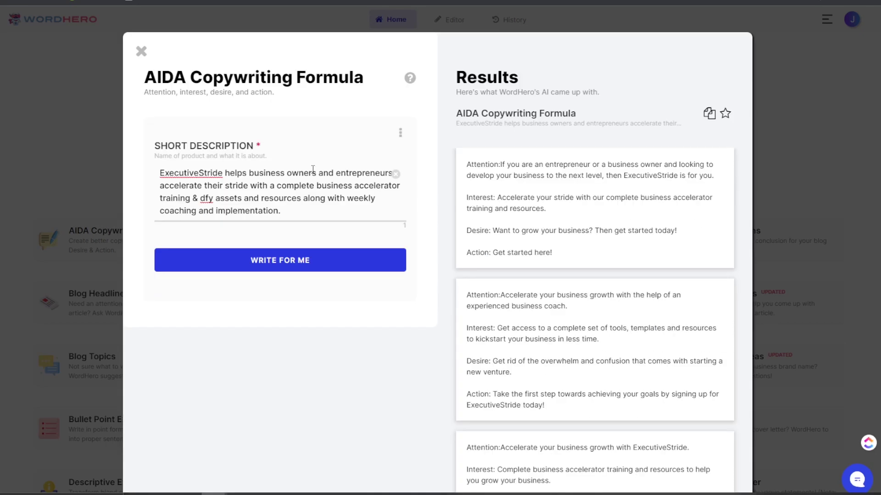
Review the three AIDA ExecutiveStride drafts in the Results panel.
scroll(434, 144, down, 3)
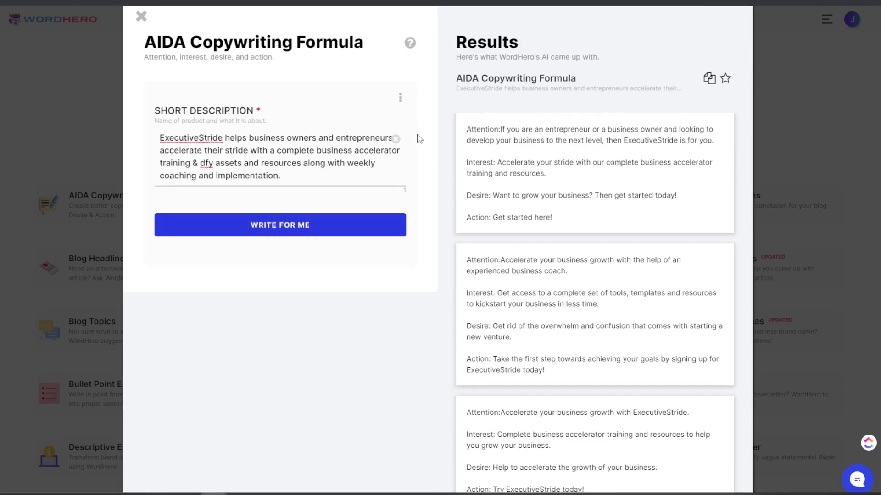
scroll(433, 145, up, 3)
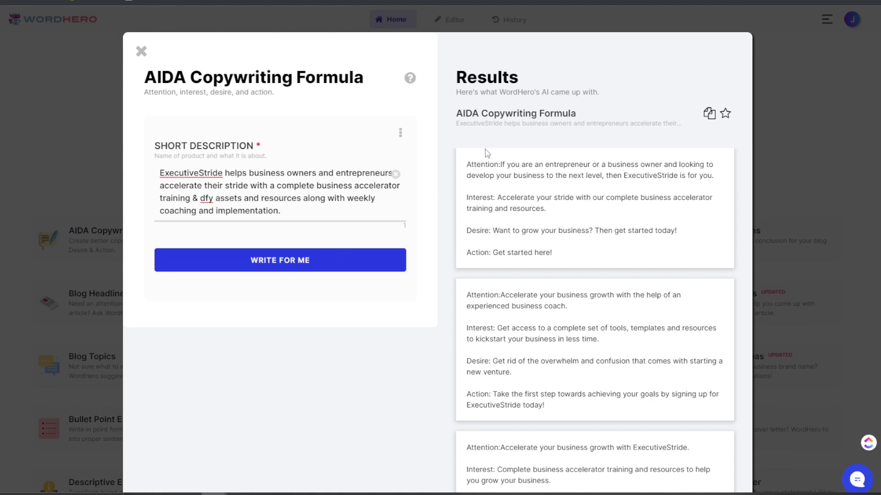
scroll(487, 156, down, 5)
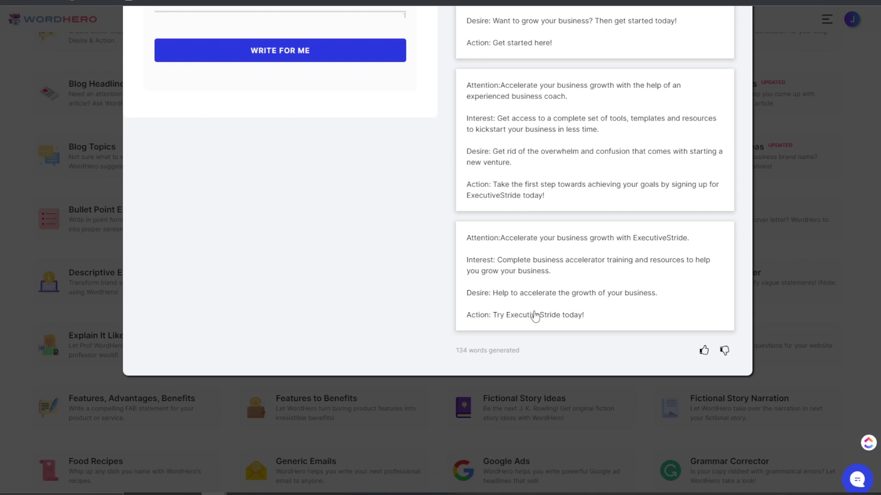
scroll(541, 307, up, 4)
scroll(550, 290, down, 3)
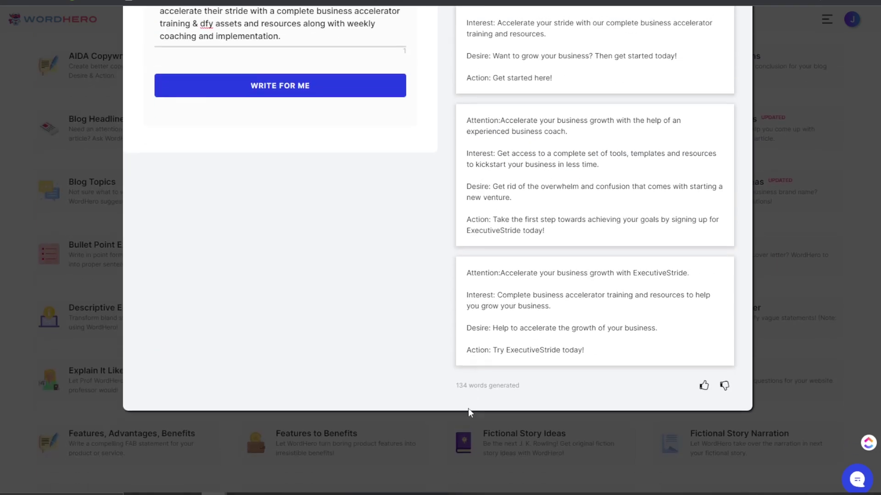
drag(470, 395, 505, 386)
click(506, 386)
scroll(710, 386, up, 2)
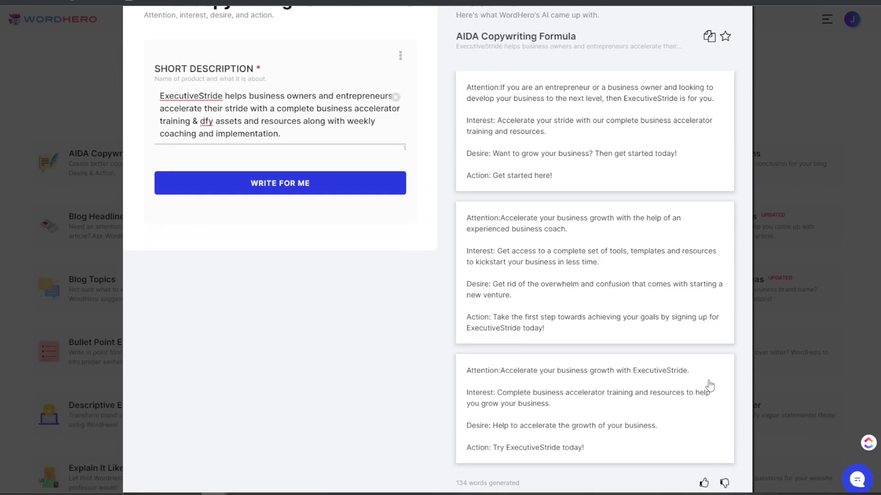
scroll(710, 385, up, 2)
Copy the 134-word AIDA results to the clipboard.
click(709, 113)
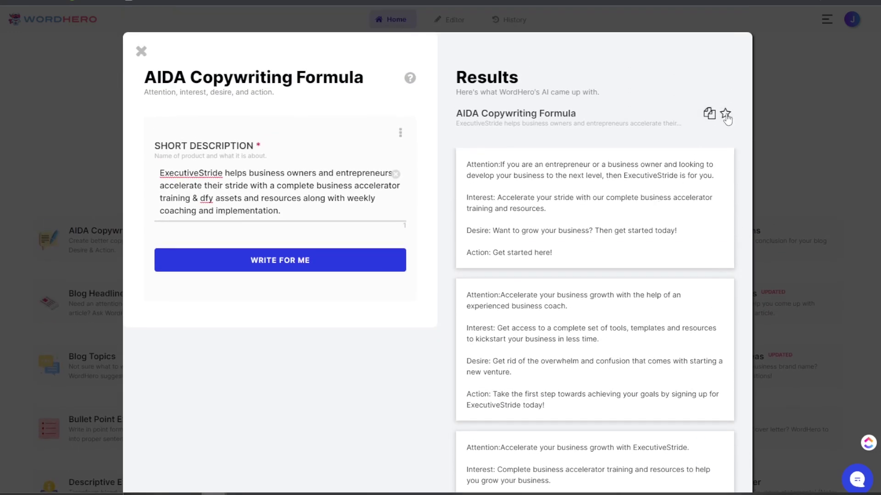
drag(473, 165, 516, 170)
scroll(633, 262, down, 1)
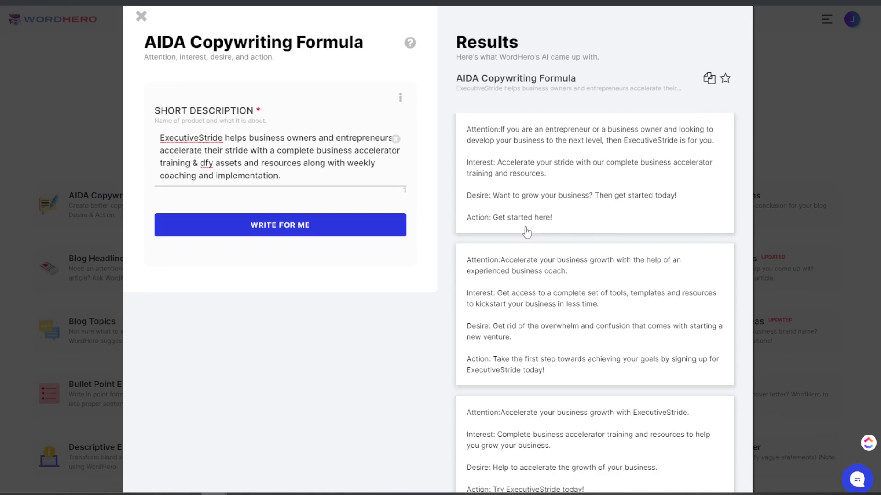
scroll(526, 233, down, 3)
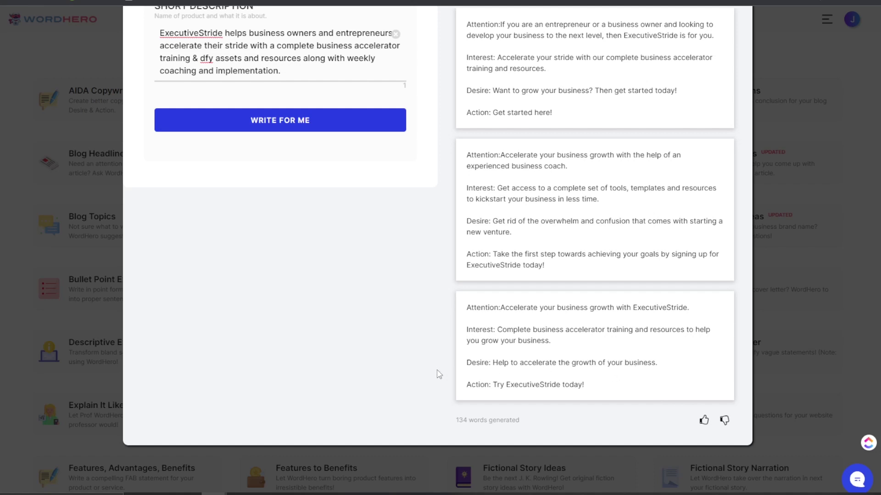
scroll(548, 355, up, 3)
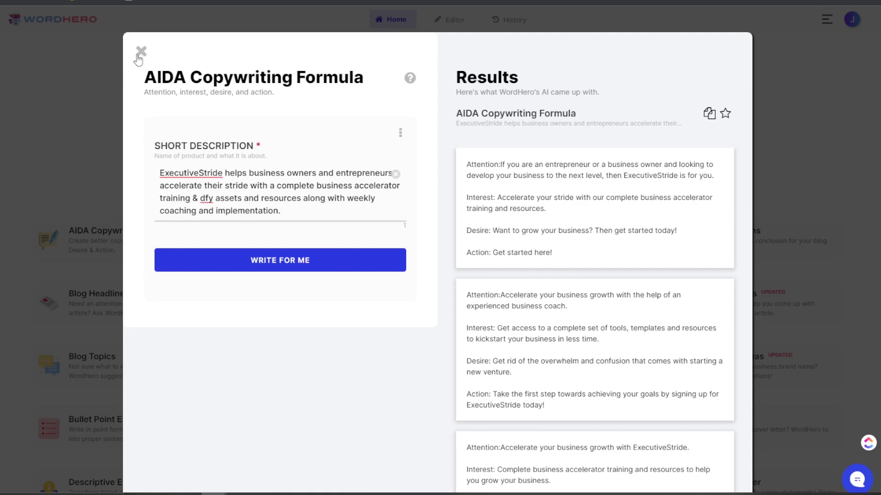
Close the AIDA Copywriting Formula modal and pick the Poems card from the tool list.
click(141, 51)
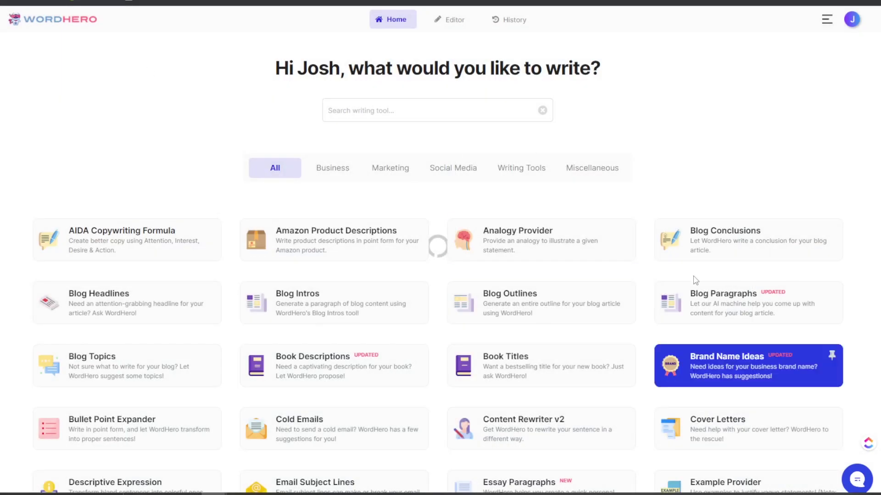
scroll(459, 257, down, 7)
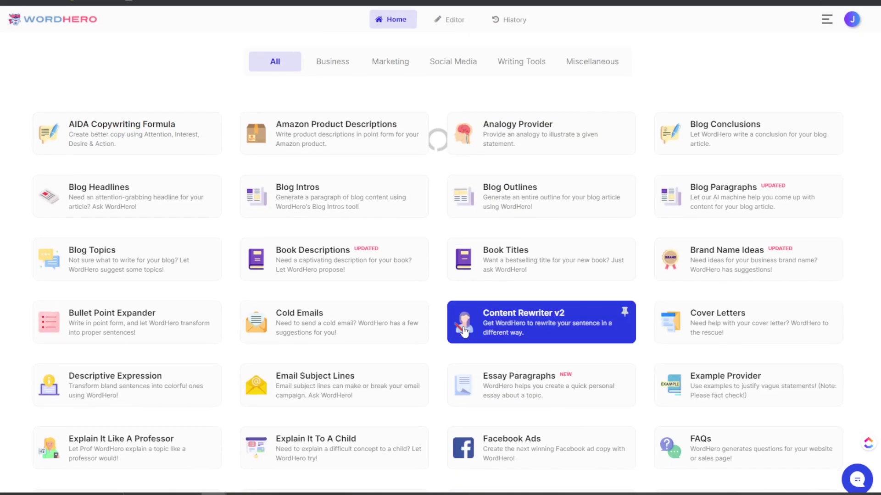
scroll(461, 331, down, 11)
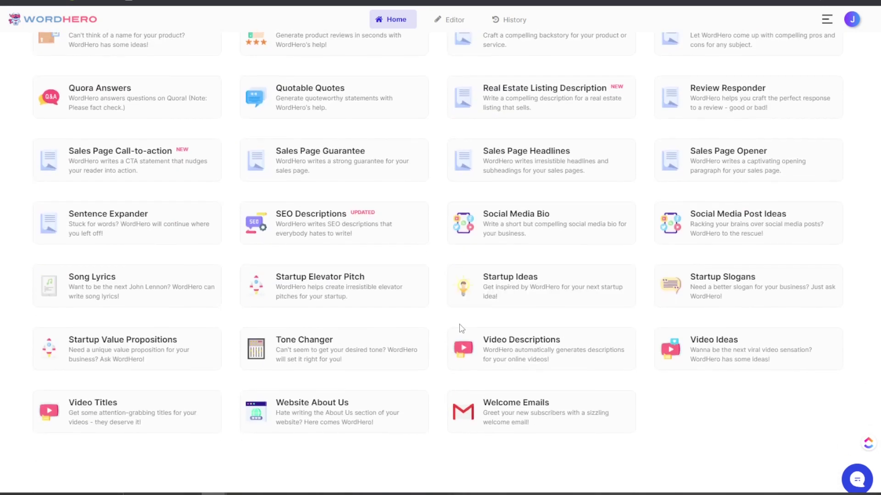
scroll(458, 330, up, 2)
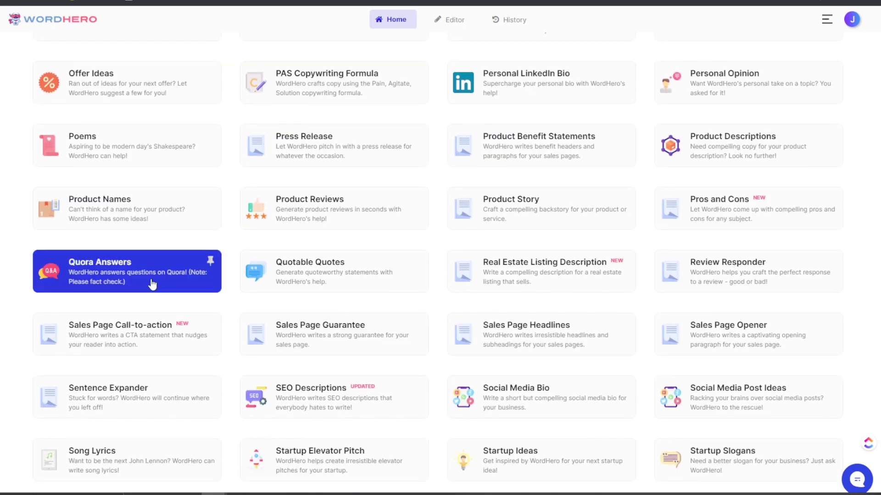
scroll(555, 419, up, 2)
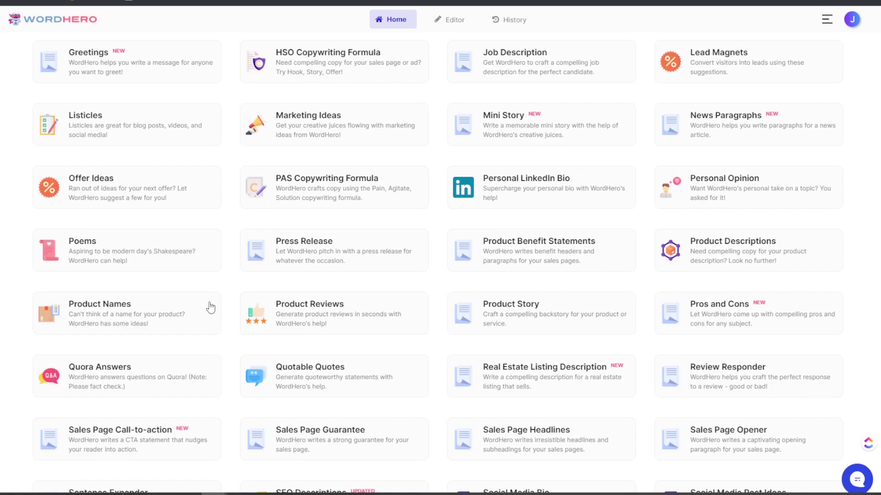
click(138, 258)
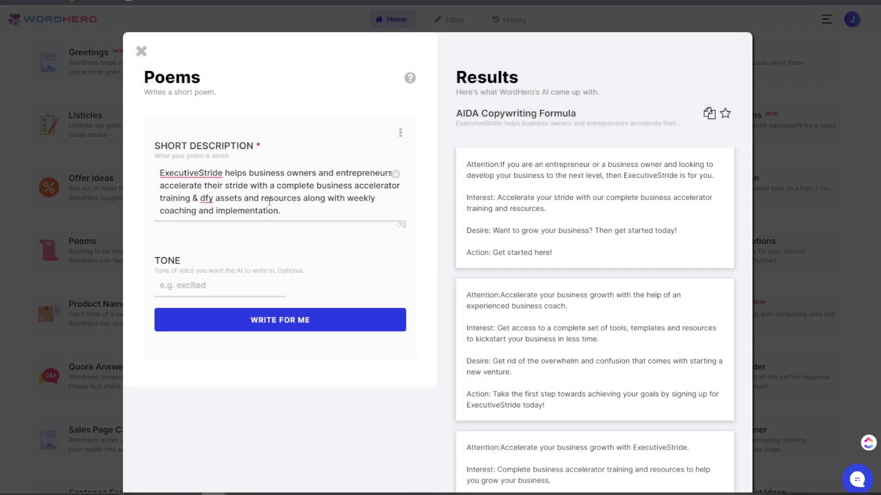
Set the tone to 'educational' and generate a 77-word ExecutiveStride poem.
drag(204, 174, 369, 246)
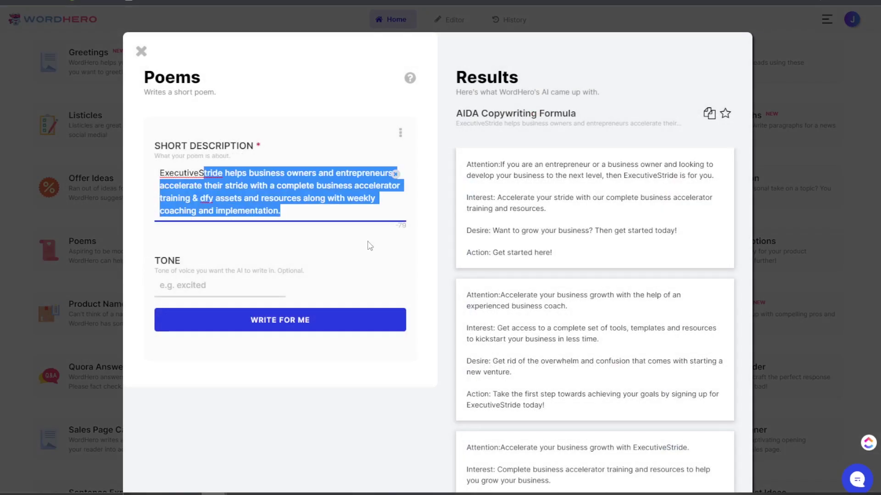
click(350, 195)
click(184, 287)
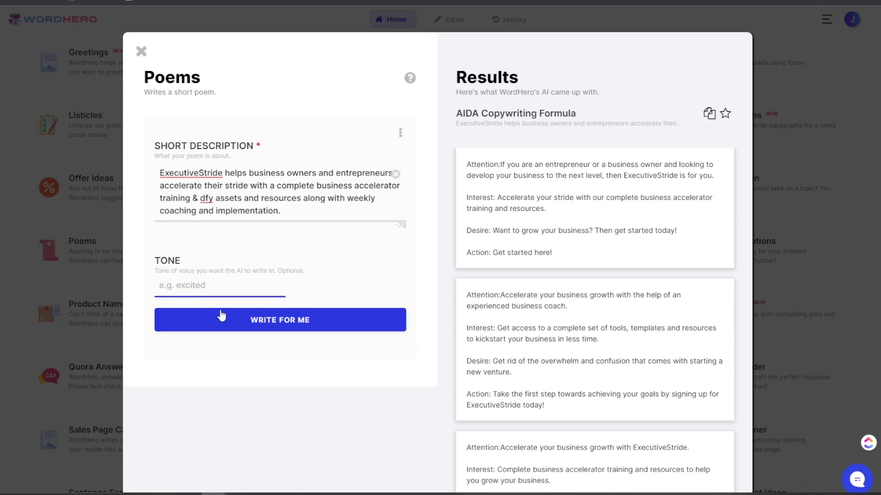
text(educational)
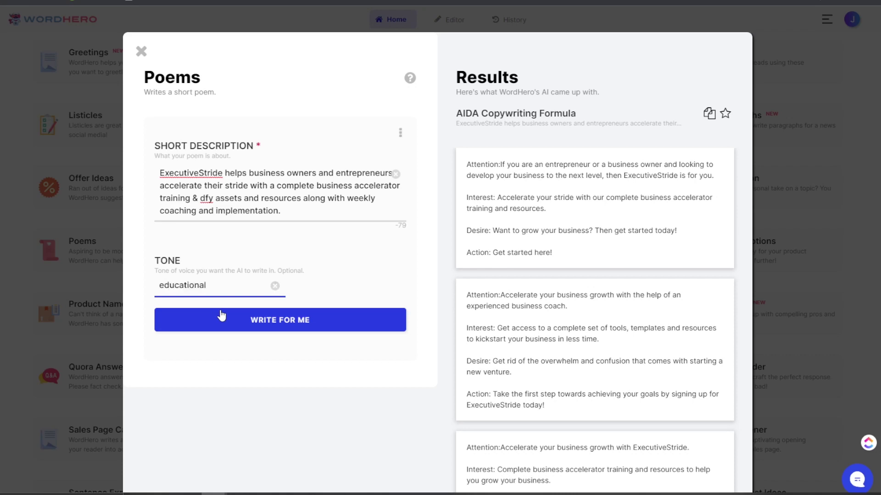
click(233, 317)
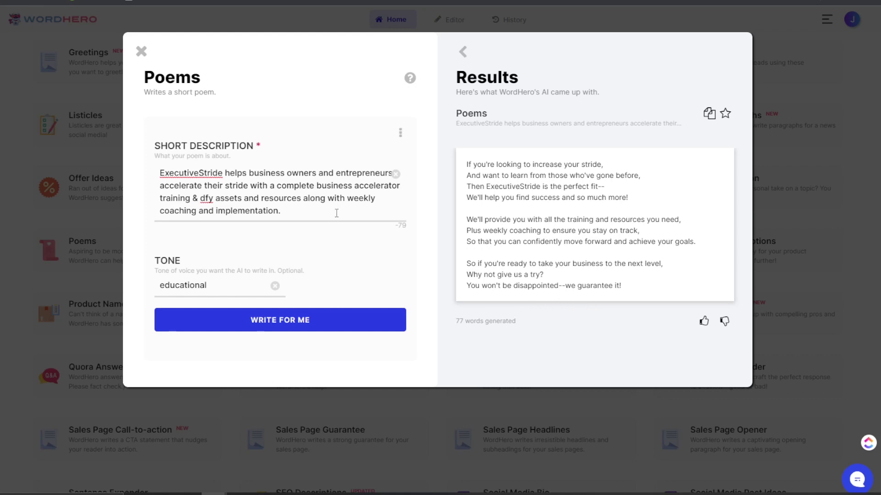
Close the Poems modal.
click(141, 51)
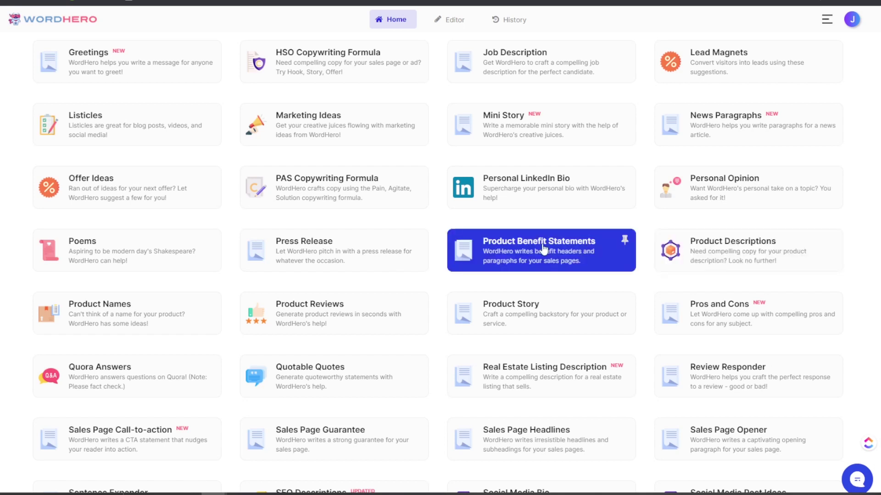
scroll(466, 278, down, 1)
scroll(465, 280, down, 5)
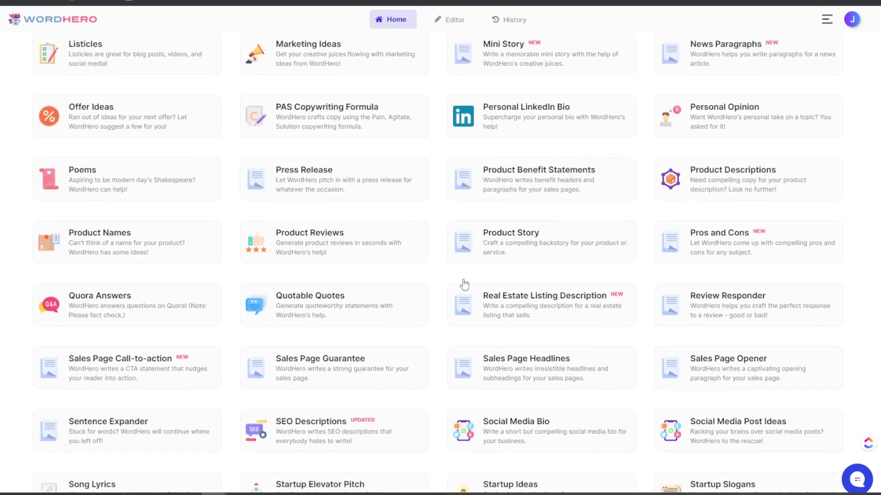
scroll(464, 294, up, 20)
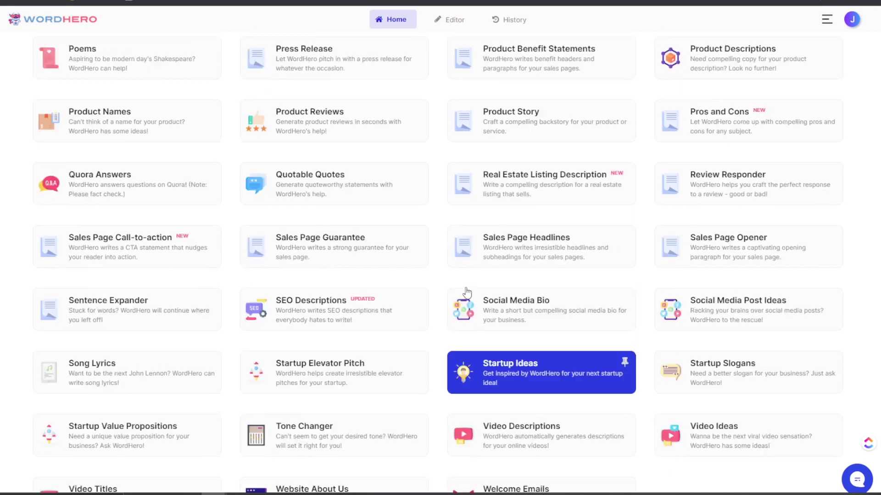
scroll(492, 284, up, 1)
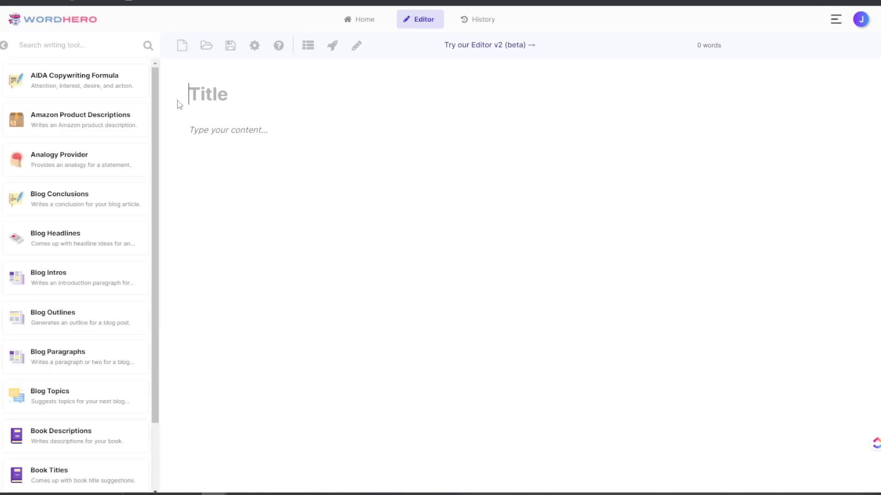
Find and open the FAQs tool in the tools sidebar beside the blank editor.
scroll(67, 144, down, 1)
scroll(73, 144, down, 6)
scroll(82, 143, down, 3)
scroll(82, 141, down, 3)
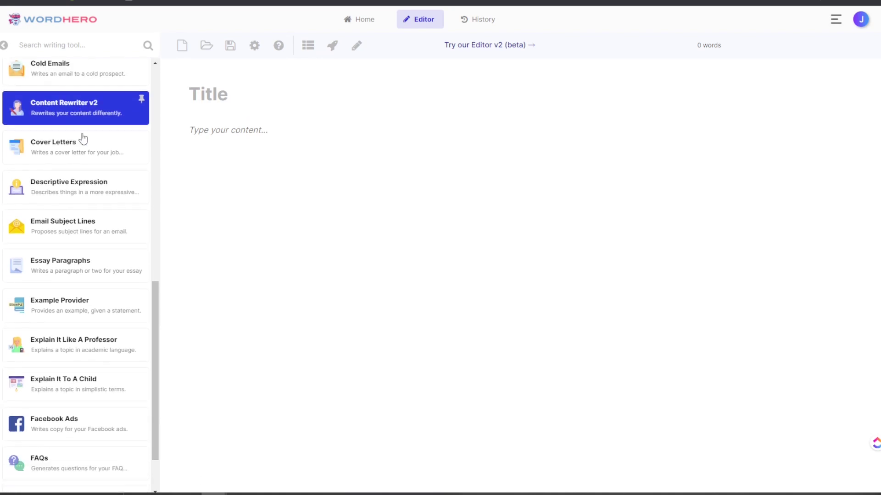
scroll(82, 142, down, 3)
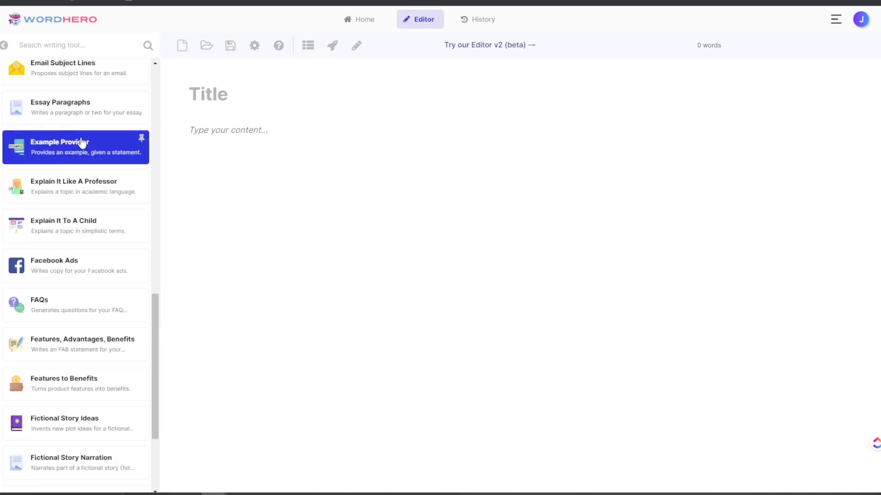
scroll(82, 142, down, 2)
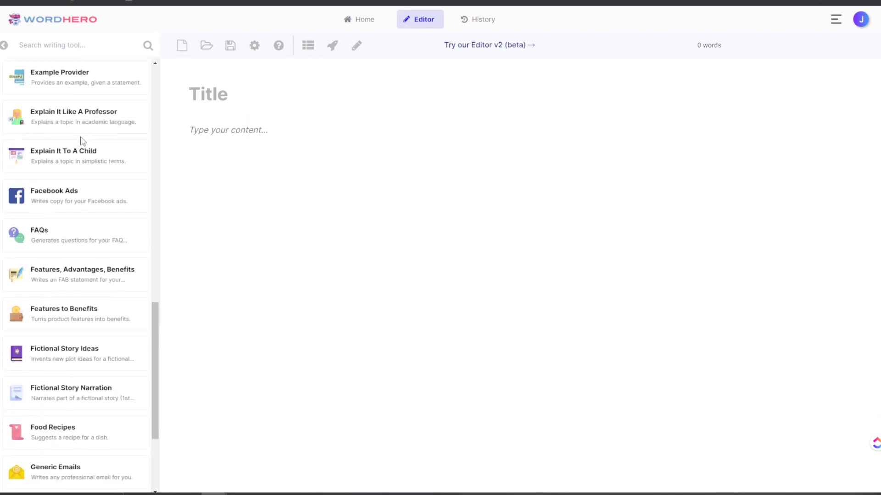
scroll(61, 179, down, 1)
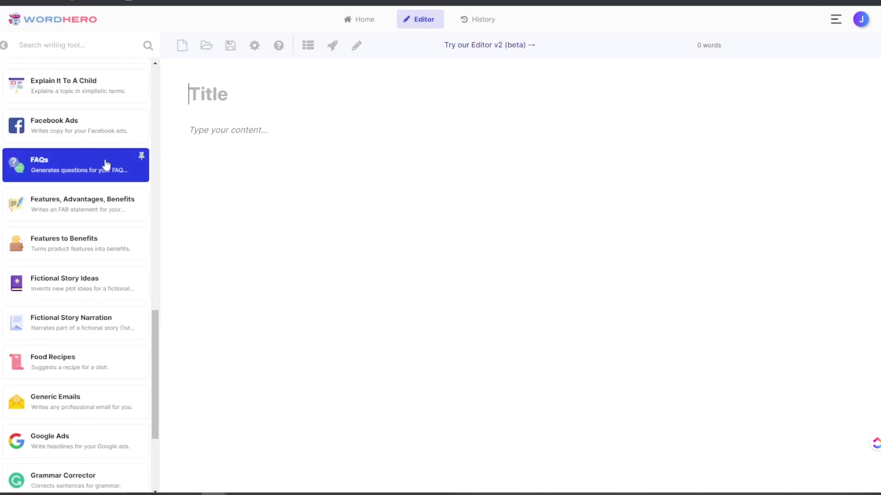
scroll(91, 156, up, 15)
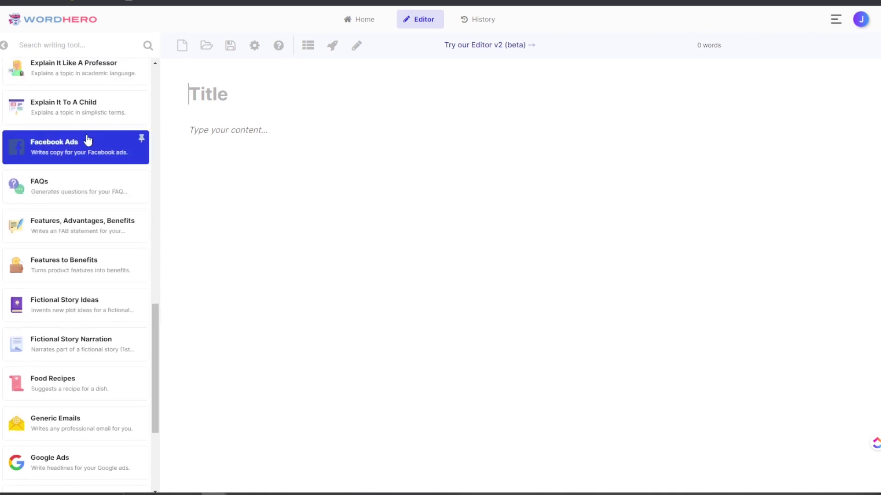
scroll(90, 138, up, 5)
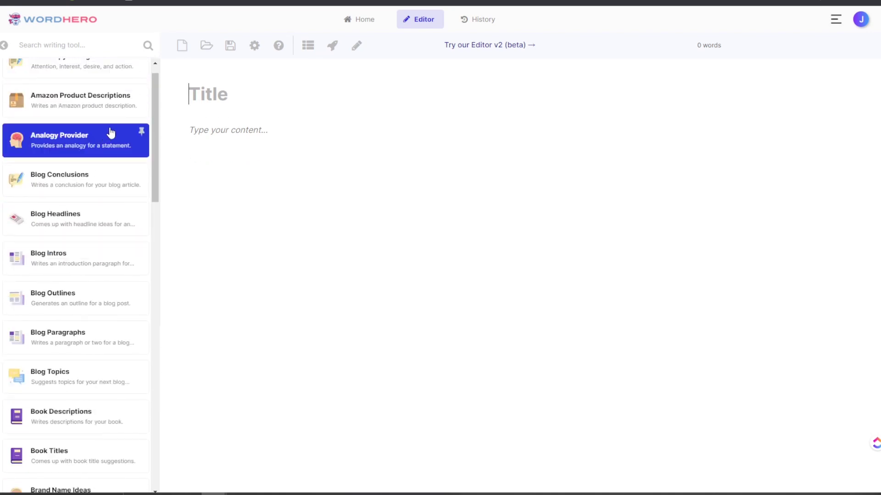
scroll(50, 279, down, 5)
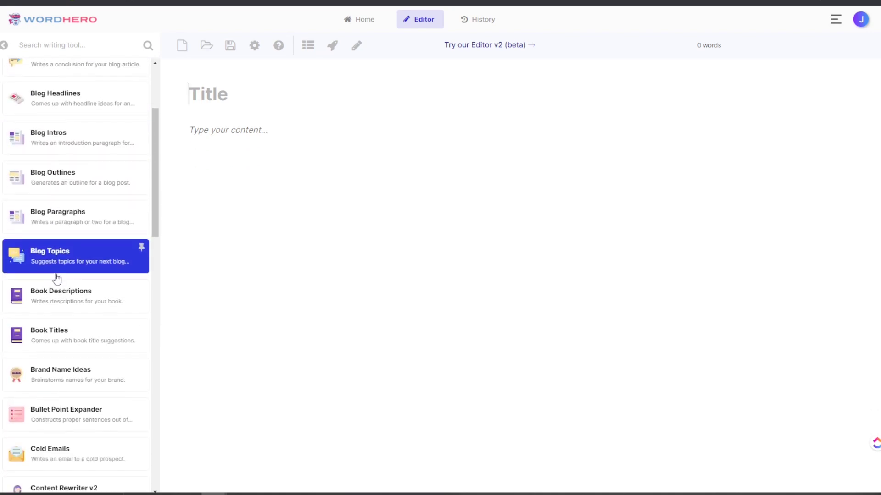
scroll(56, 279, down, 9)
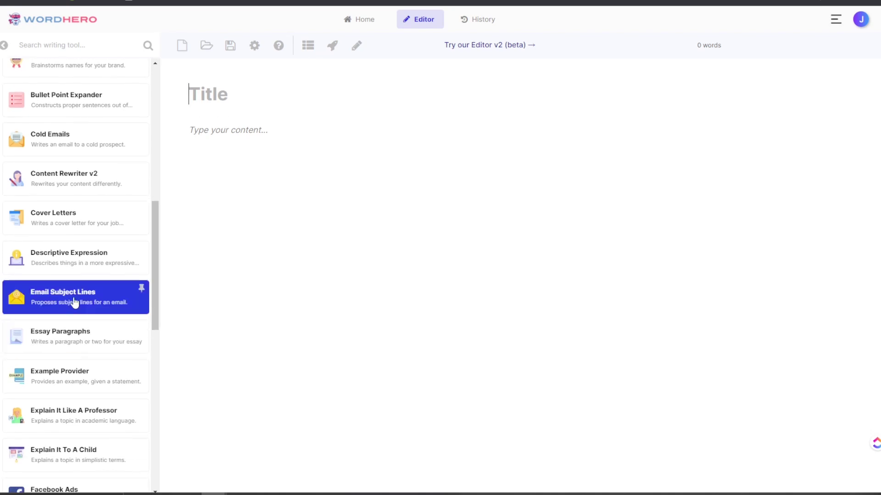
scroll(79, 295, down, 2)
click(39, 350)
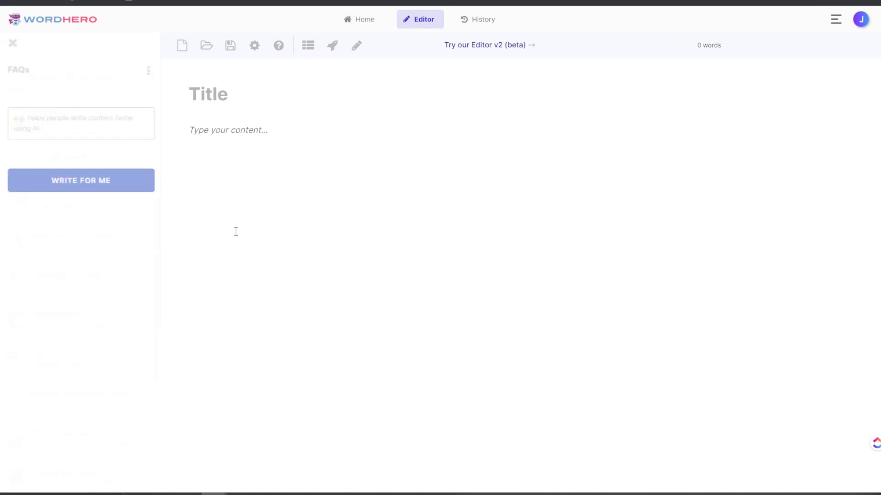
Describe the site as helping coaches, consultants and agencies scale to $100k+/mo, then generate FAQs.
click(41, 131)
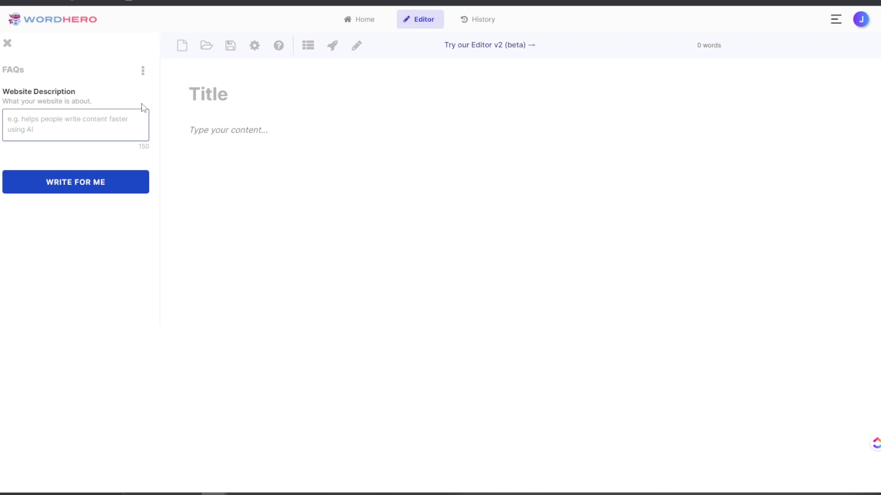
text(helps)
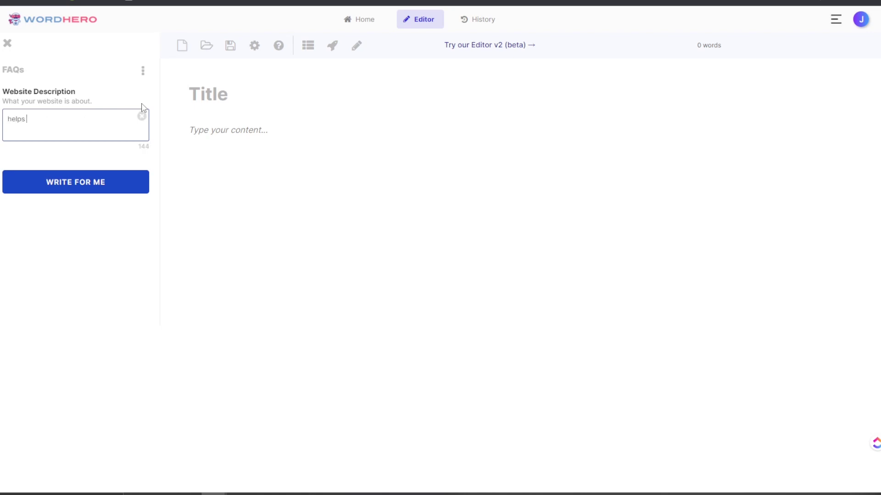
text( coaches, consultant, marketing agencies, and course cre)
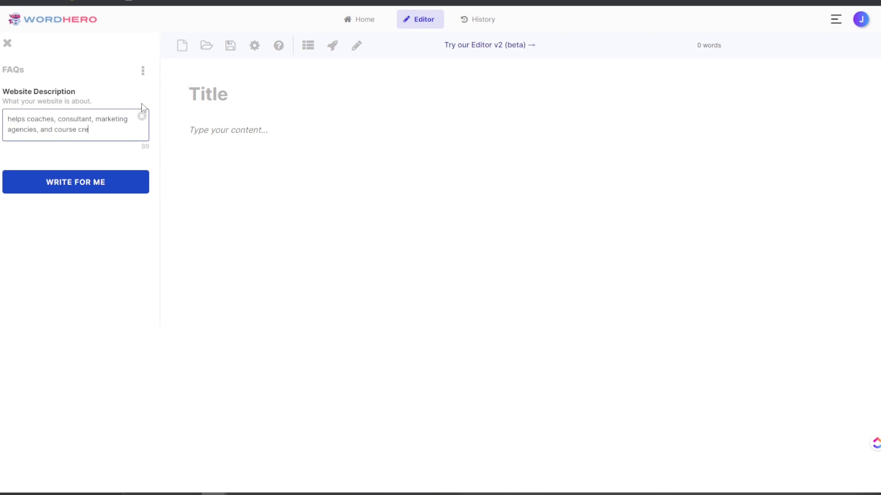
text(ators scale their business to $100k+)
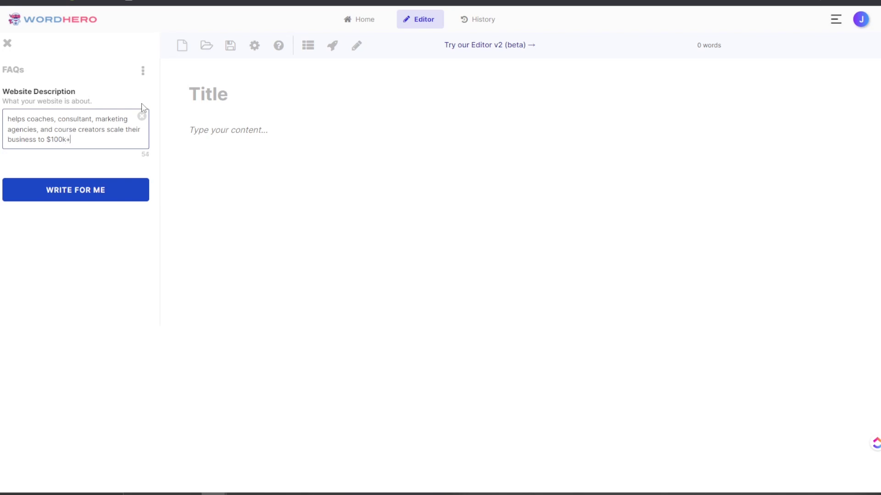
text(/mo)
text( with)
text( months)
text( or)
text( less)
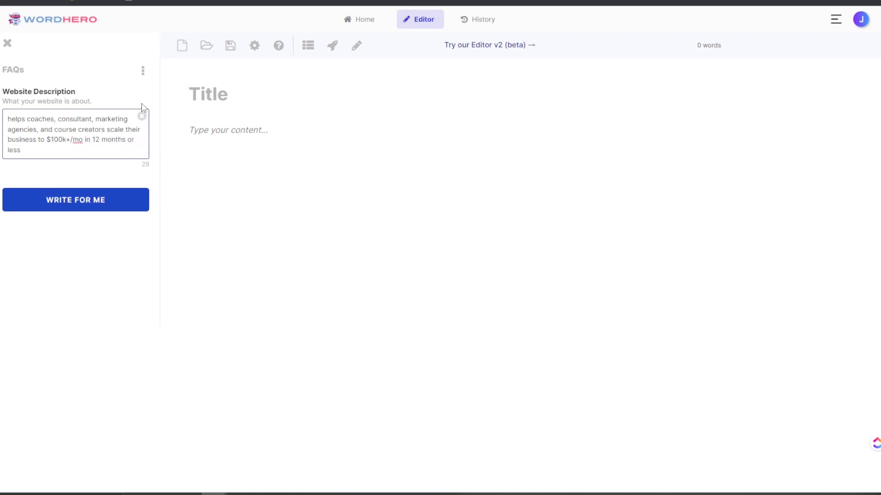
click(65, 206)
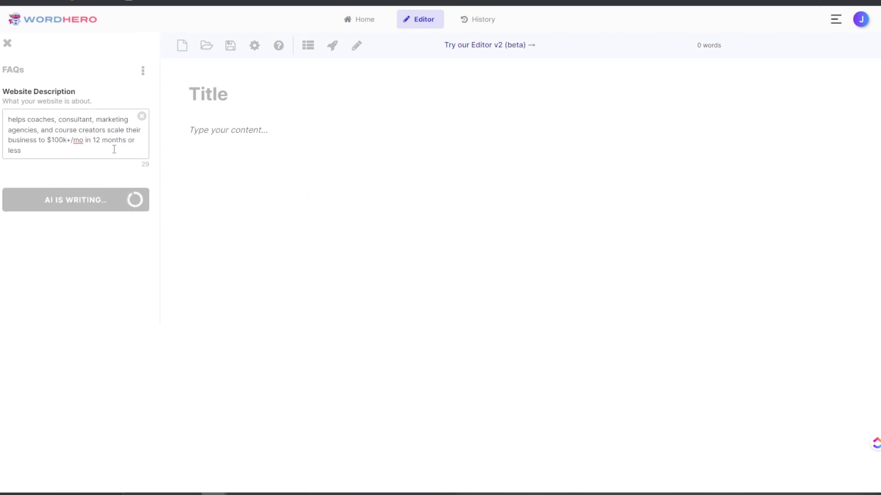
Paste the first three generated FAQ questions into the document one per line.
click(85, 92)
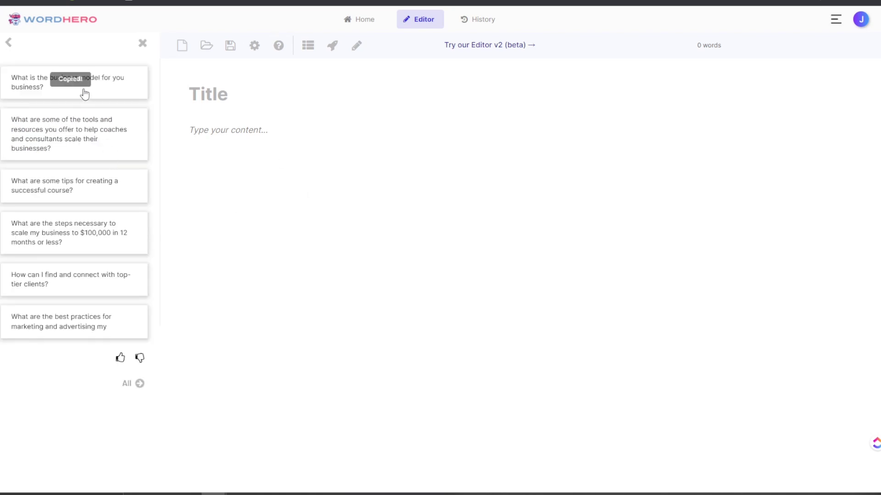
right_click(274, 182)
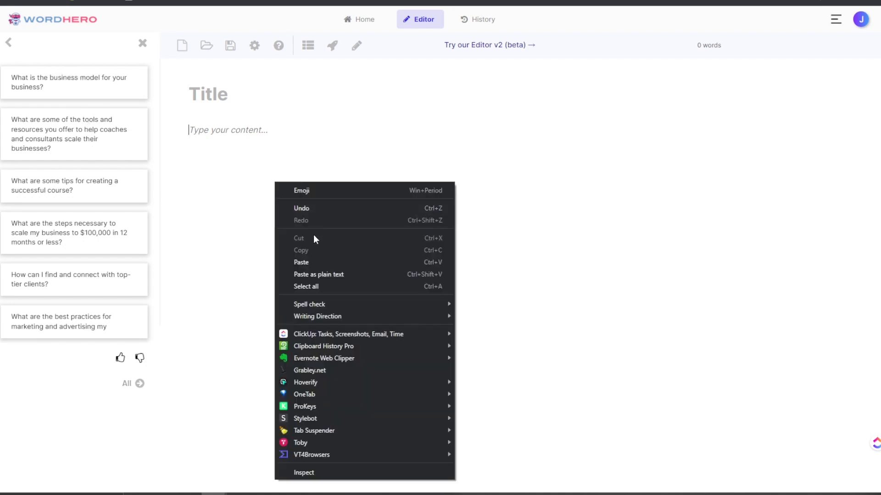
click(314, 262)
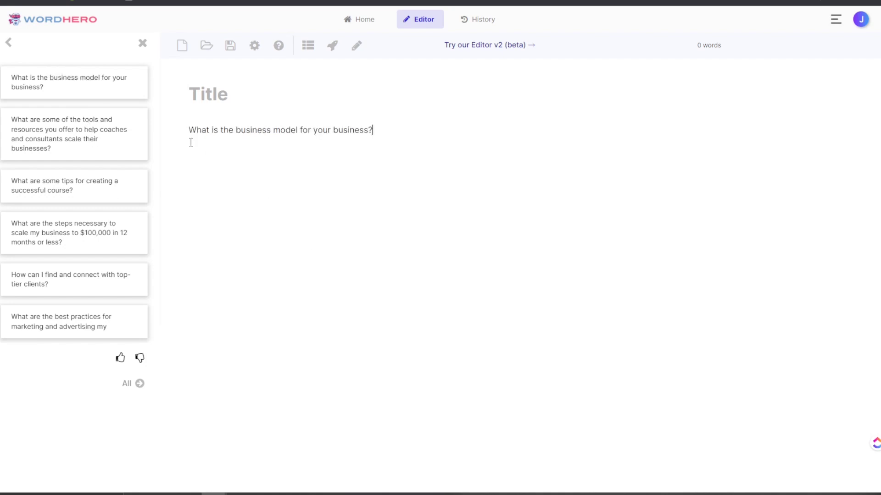
click(143, 144)
click(406, 146)
key(Return)
key(ctrl+v)
click(53, 133)
drag(347, 161, 285, 171)
drag(395, 160, 186, 160)
key(ctrl+v)
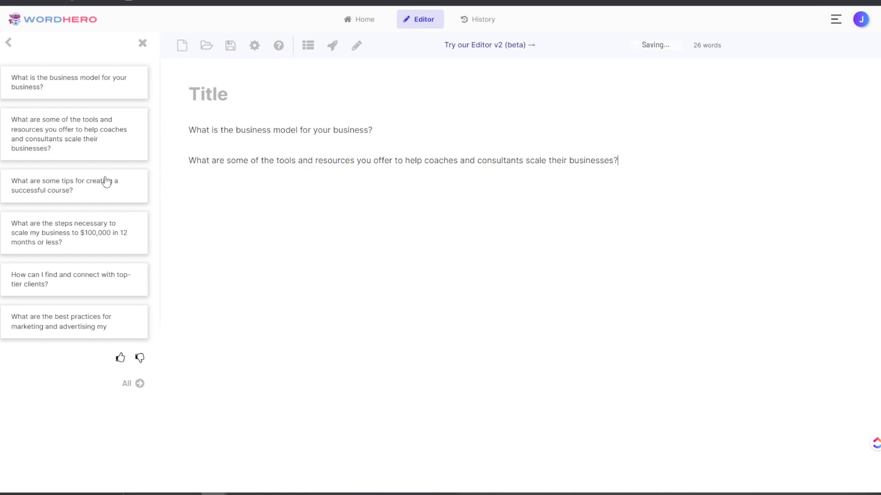
click(113, 178)
key(ctrl+v)
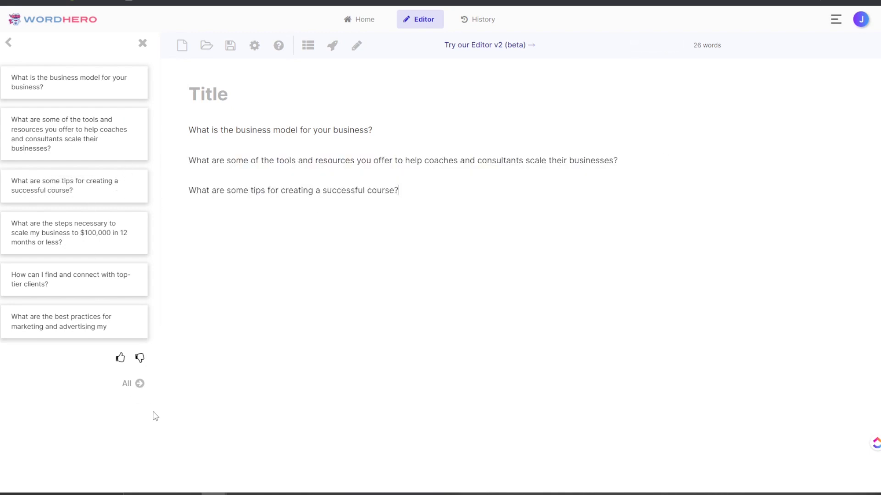
Delete the duplicated lines and insert all six suggested questions at once.
click(139, 384)
drag(598, 336, 210, 120)
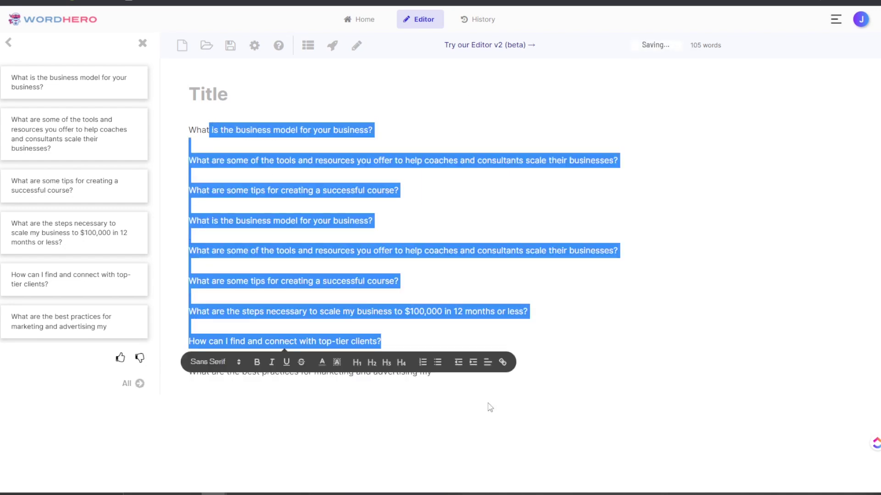
click(418, 334)
drag(433, 373, 187, 132)
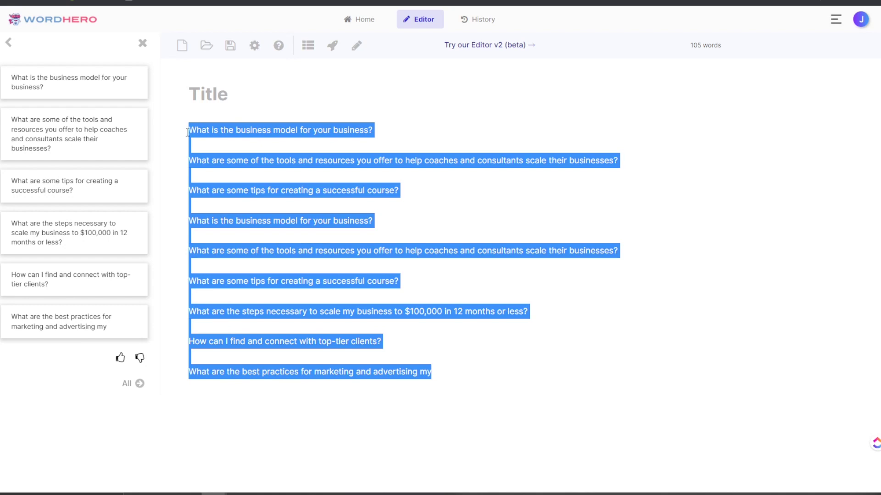
key(BackSpace)
click(140, 384)
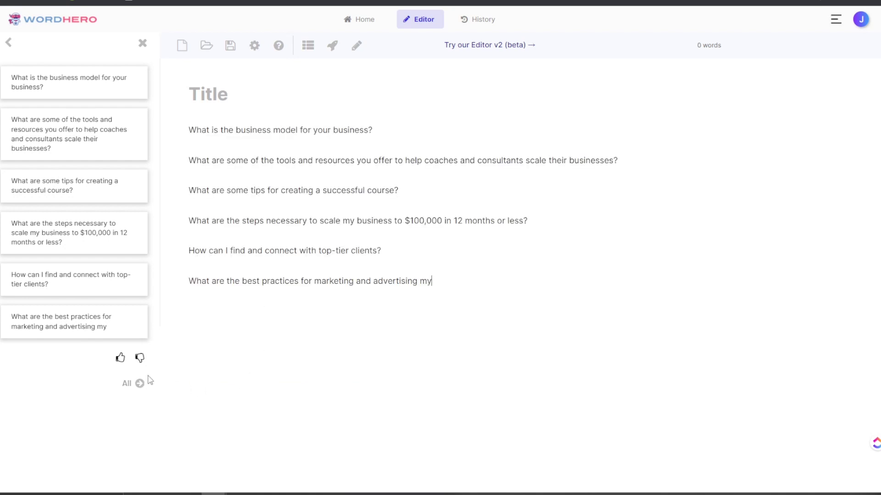
click(364, 127)
Format 'What is the business model for your business?' as an H2 heading.
drag(228, 130, 346, 151)
click(370, 131)
click(435, 163)
drag(386, 132, 187, 132)
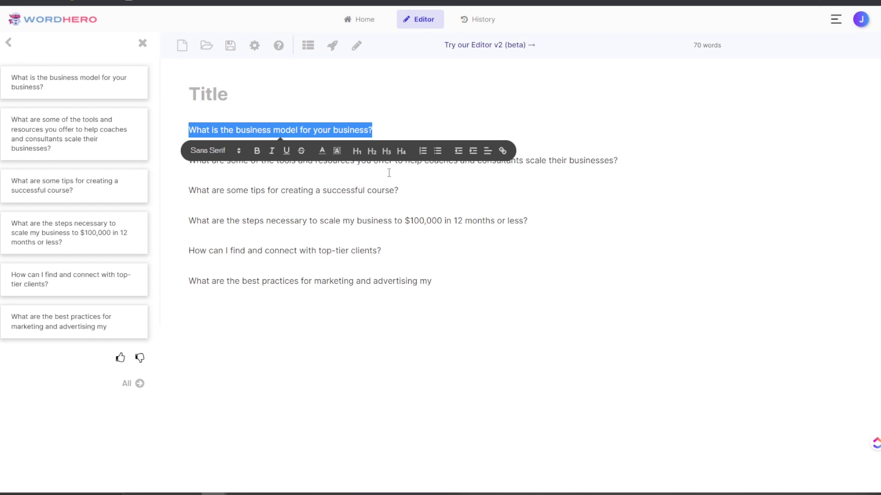
click(329, 47)
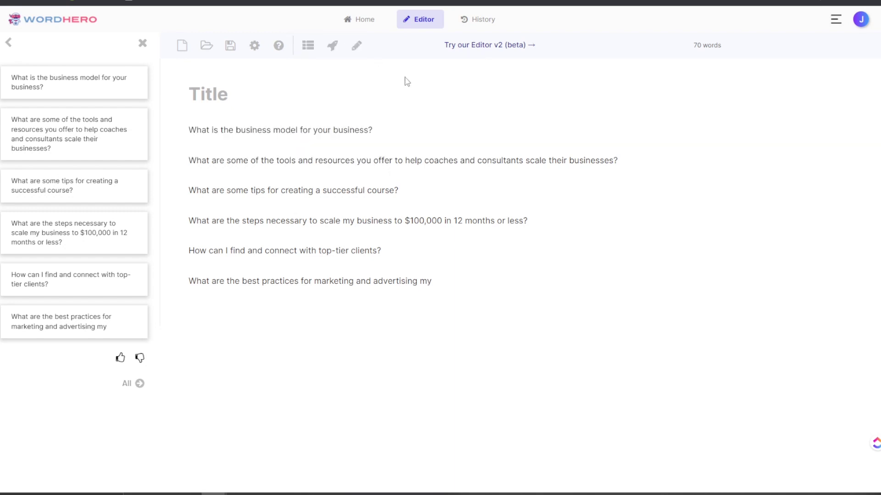
drag(393, 127, 163, 124)
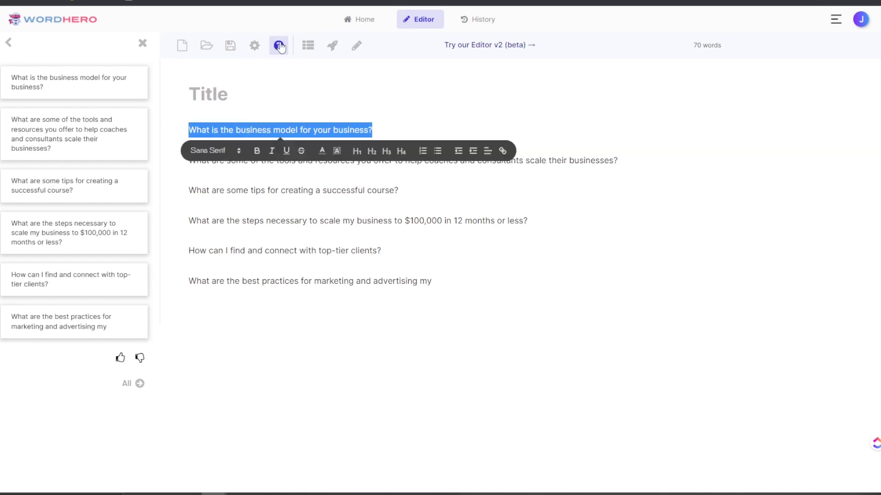
click(342, 53)
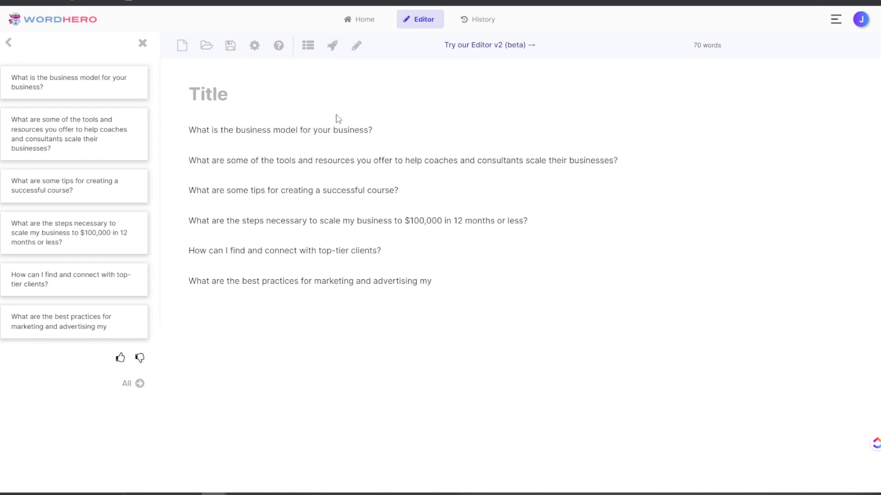
drag(401, 129, 153, 120)
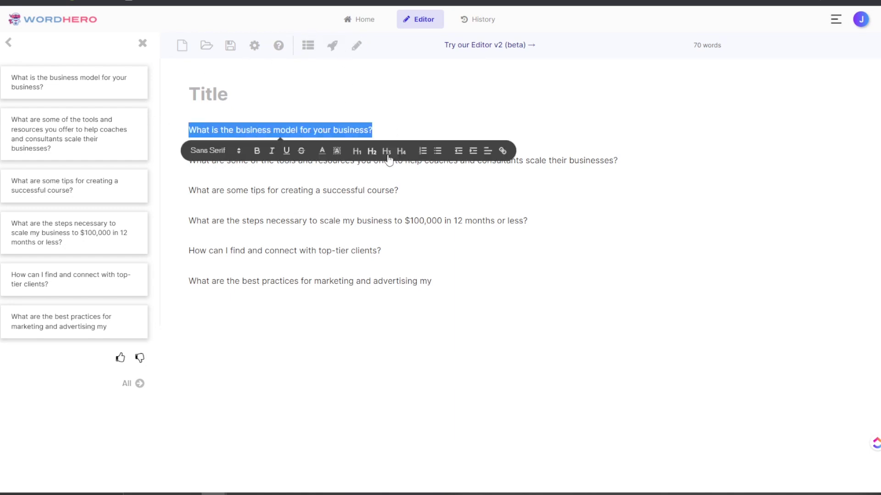
click(371, 153)
drag(483, 128, 135, 140)
click(341, 49)
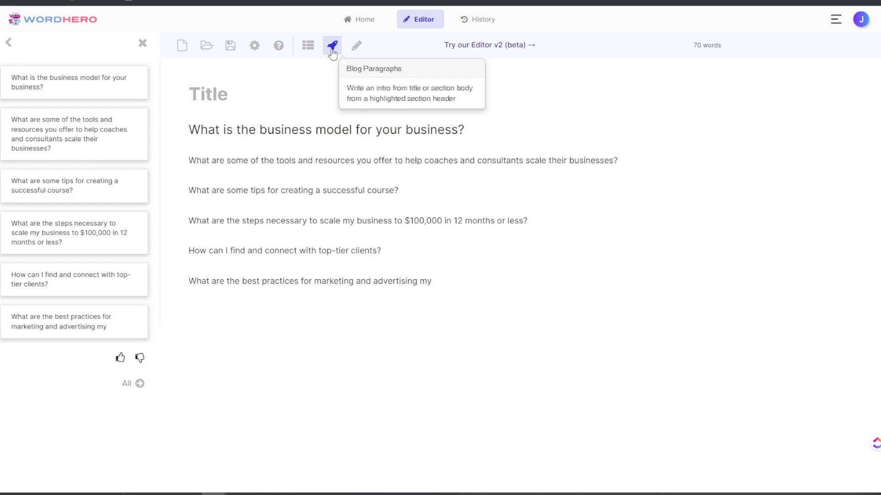
Type the title 'Frequently Asked Questions About ExecutiveStride.com Business Growth Accelertor'.
text(F)
key(BackSpace)
text(f)
key(BackSpace)
text(Frequently Asked)
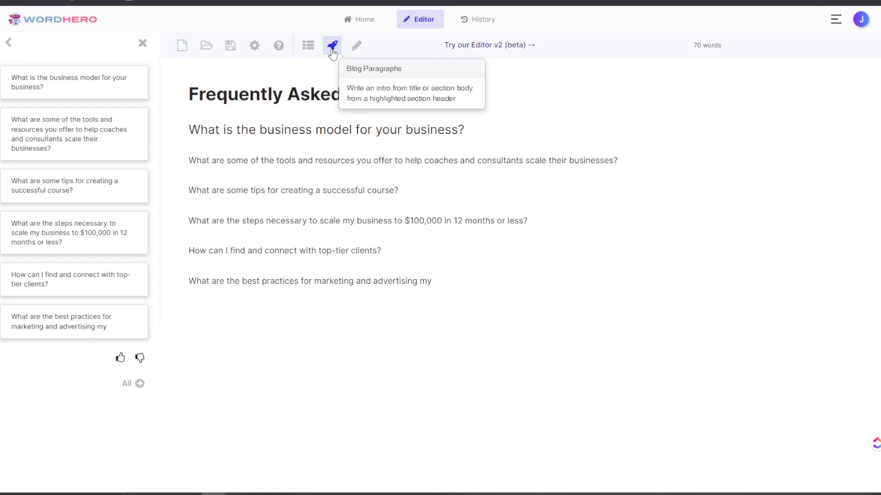
text(t Executive)
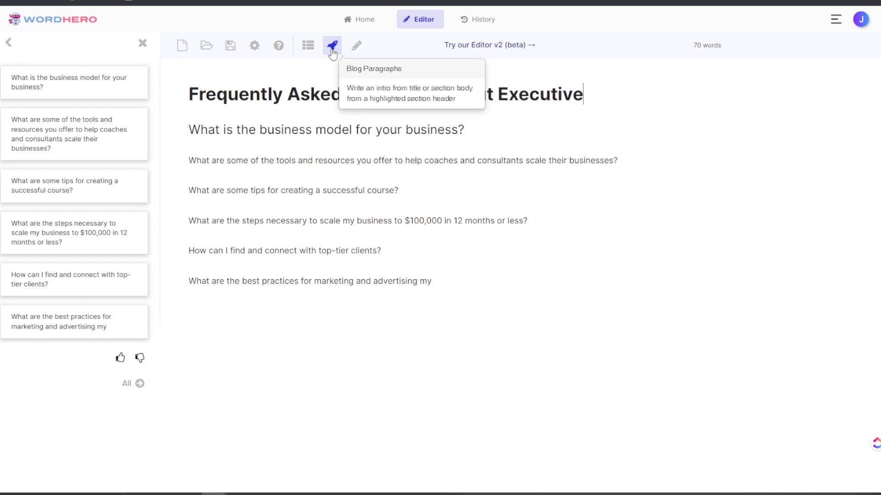
text(Stride.com)
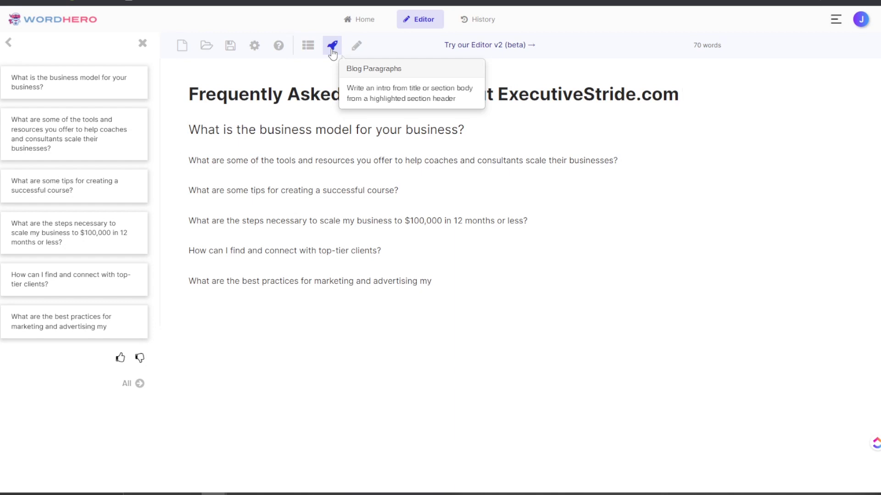
text( Business)
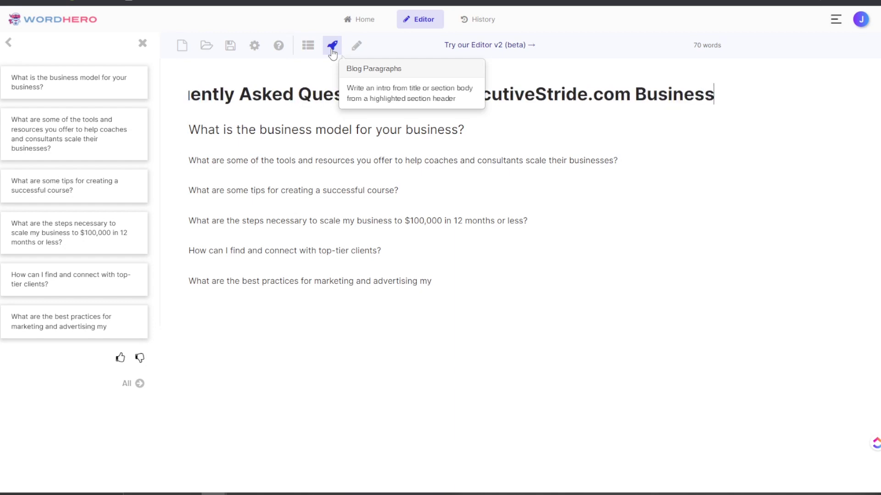
text( Growth A)
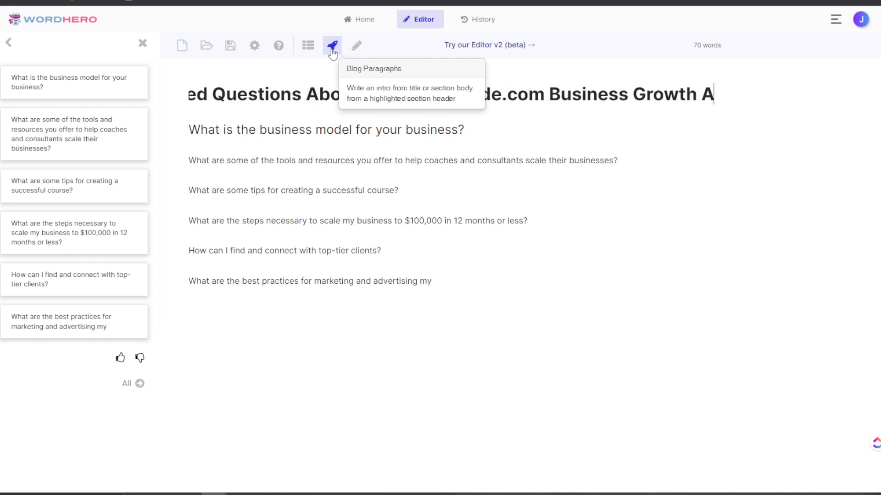
text(ccelero)
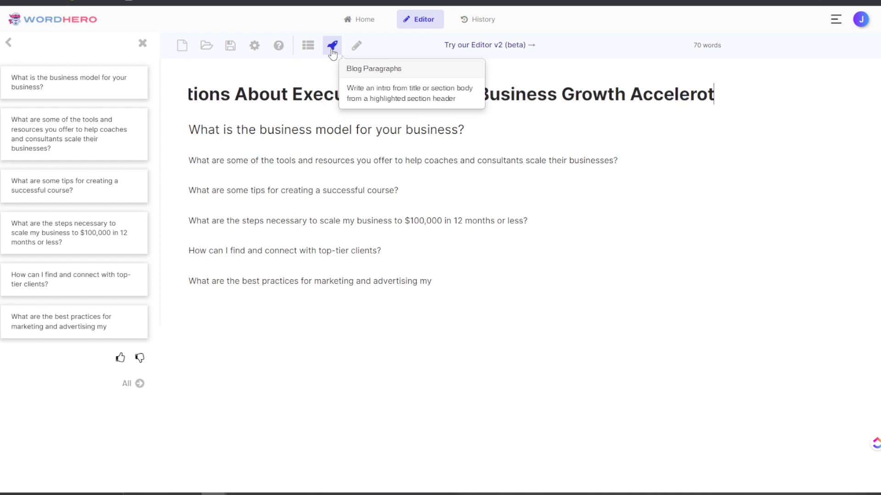
key(BackSpace)
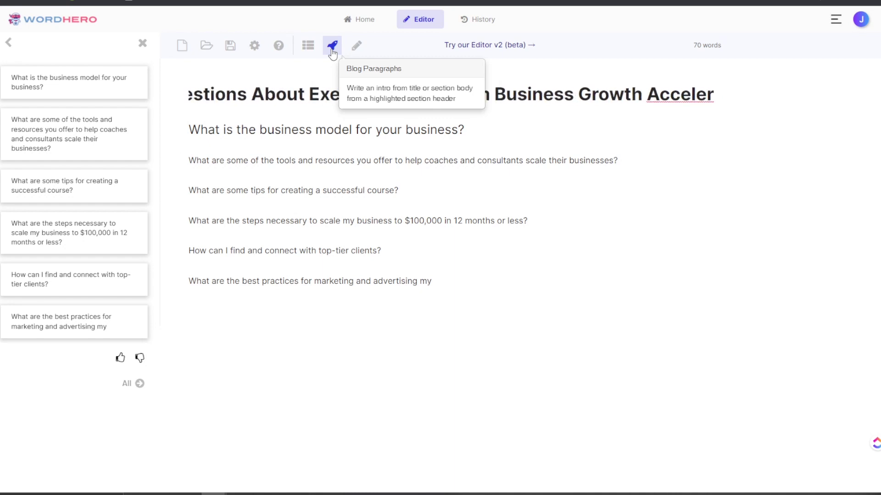
text(tor)
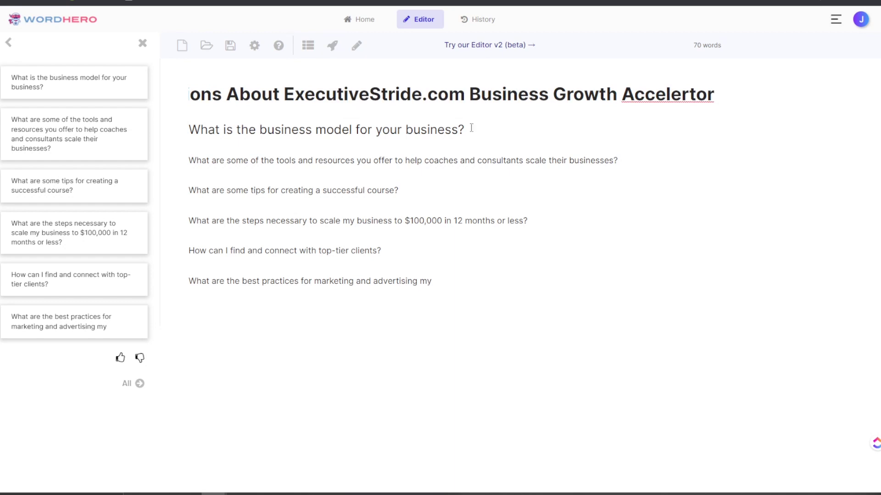
click(466, 129)
Generate a Blog Paragraph from the business-model heading and select the resulting ExecutiveStride.com paragraph.
drag(274, 130, 285, 130)
click(504, 118)
drag(496, 124, 188, 133)
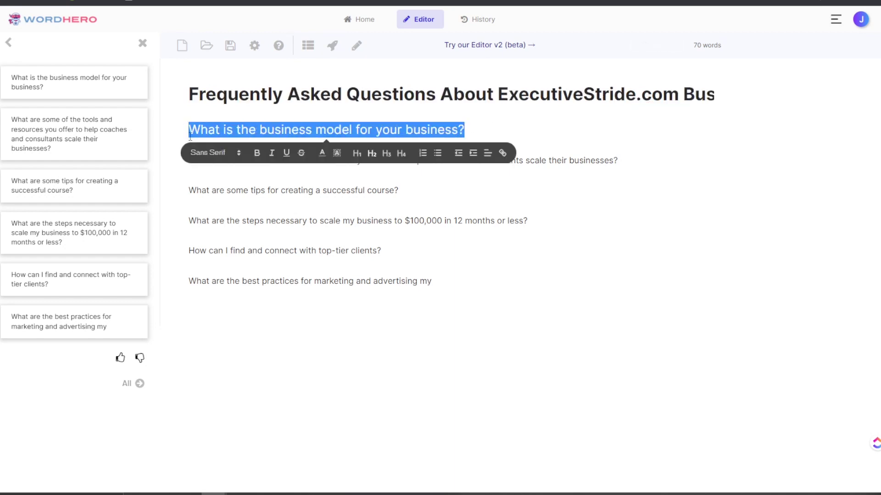
click(339, 46)
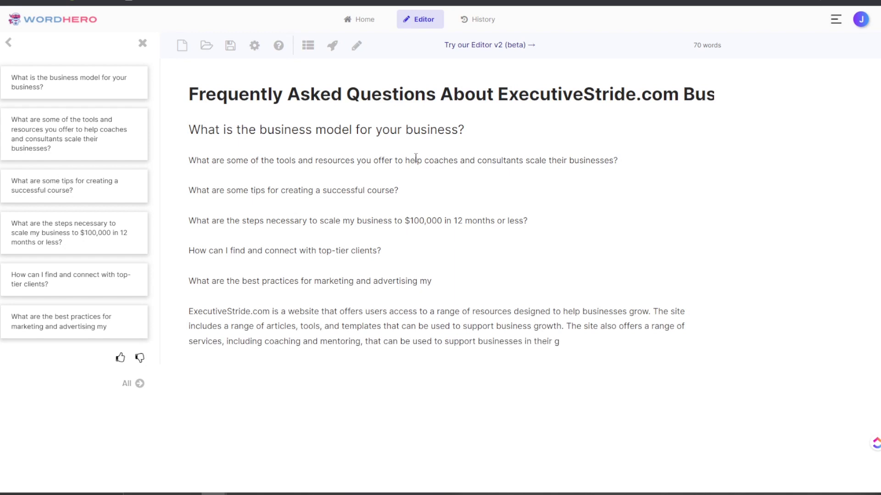
drag(189, 311, 630, 357)
key(ctrl+c)
Cut the ExecutiveStride.com paragraph and paste it directly under the business-model heading.
key(BackSpace)
click(483, 127)
text(\)
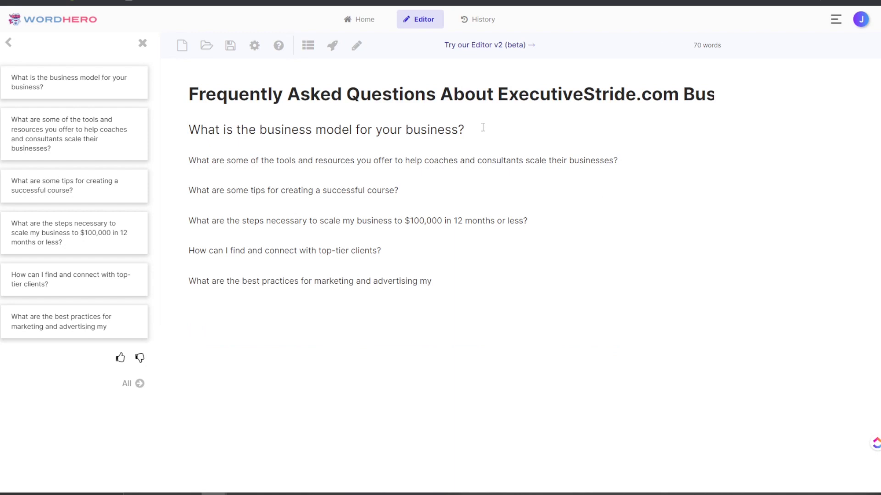
key(ctrl+v)
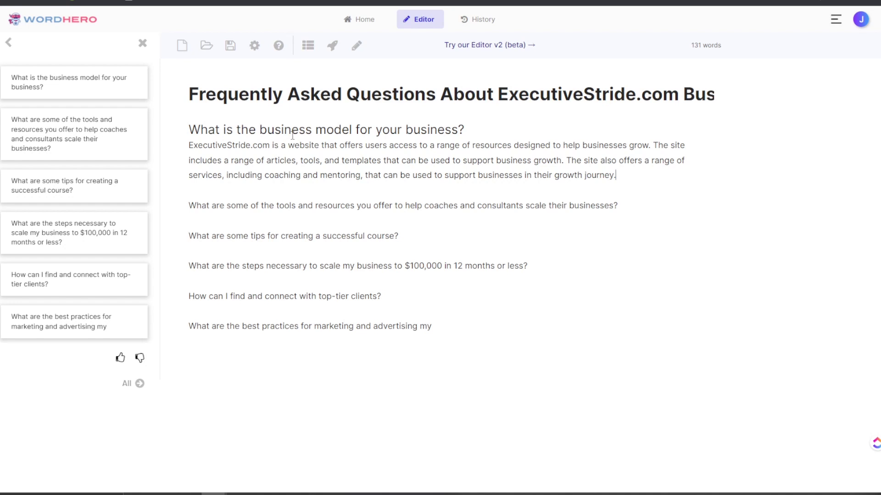
click(313, 129)
click(274, 130)
double_click(656, 161)
click(656, 161)
mouse_move(287, 145)
mouse_down()
mouse_move(338, 146)
mouse_move(304, 146)
mouse_up()
click(304, 146)
Make the tools-and-resources, course-tips and $100,000 steps questions headings.
drag(629, 209, 106, 197)
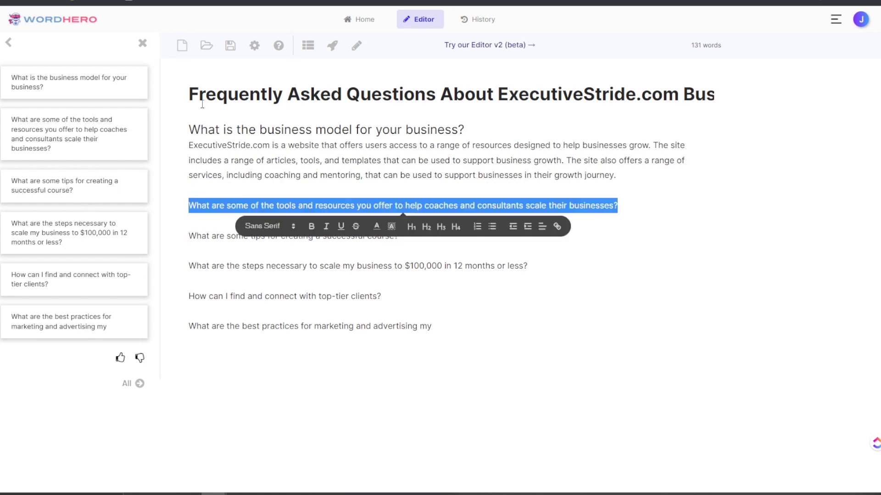
click(426, 226)
drag(408, 258, 190, 250)
click(372, 274)
drag(556, 277, 180, 285)
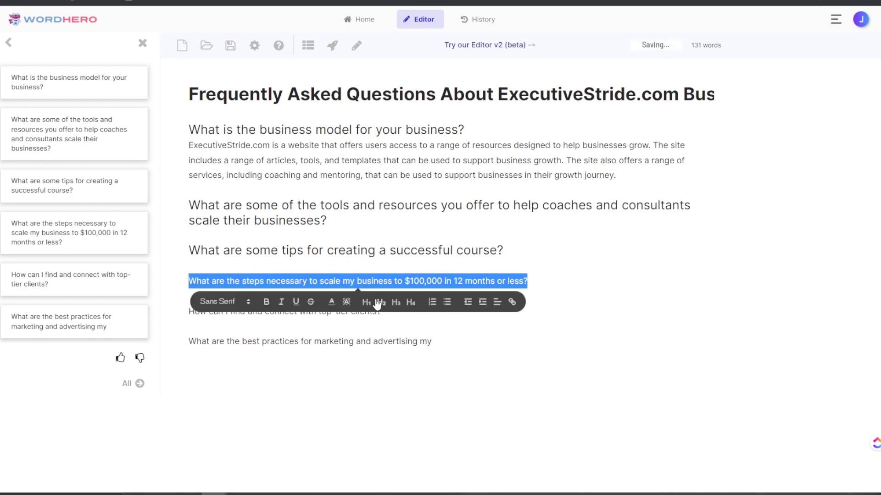
click(381, 302)
Make the top-tier clients and marketing-practices questions headings too.
click(466, 340)
mouse_move(188, 297)
mouse_down()
mouse_move(365, 307)
mouse_move(184, 313)
mouse_up()
click(389, 311)
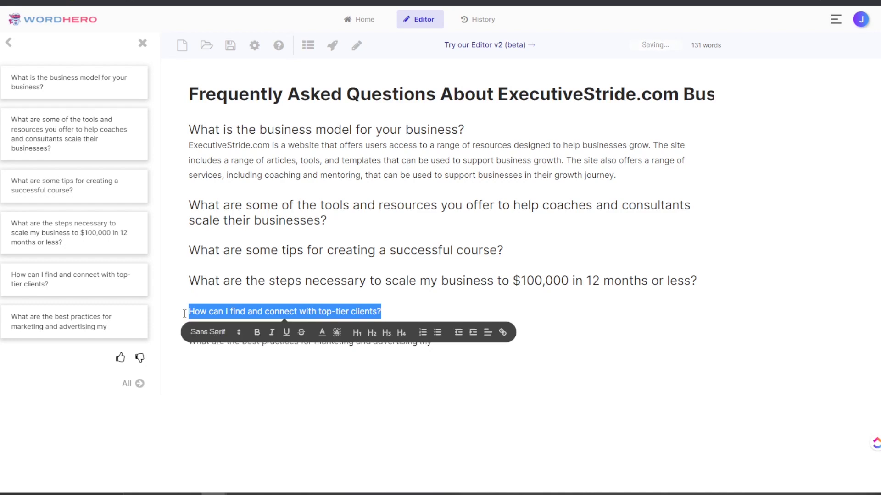
click(371, 334)
click(461, 340)
drag(460, 342, 185, 342)
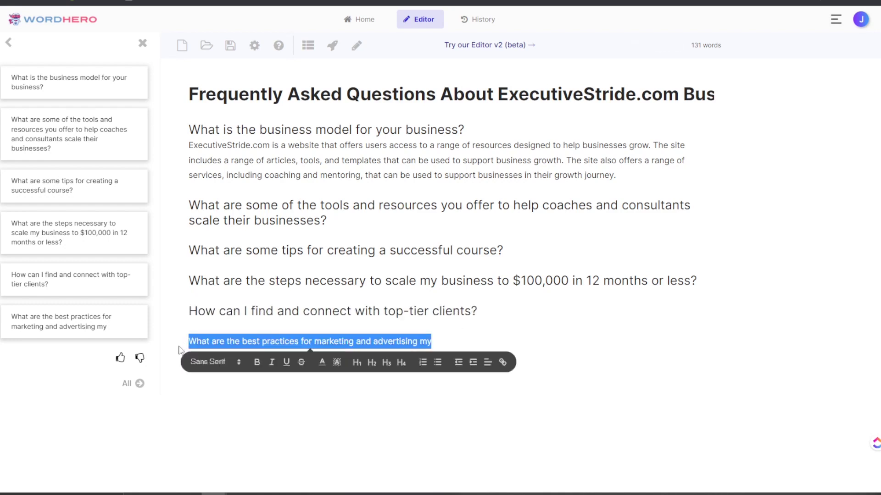
click(372, 362)
Add a blank line under each of the five question headings, then select the tools-and-resources question.
click(402, 233)
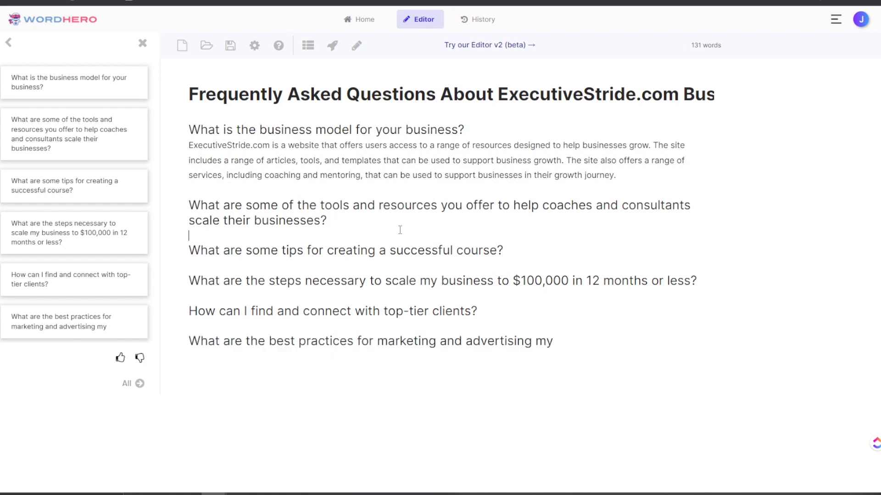
key(Return)
click(566, 264)
key(Return)
click(715, 311)
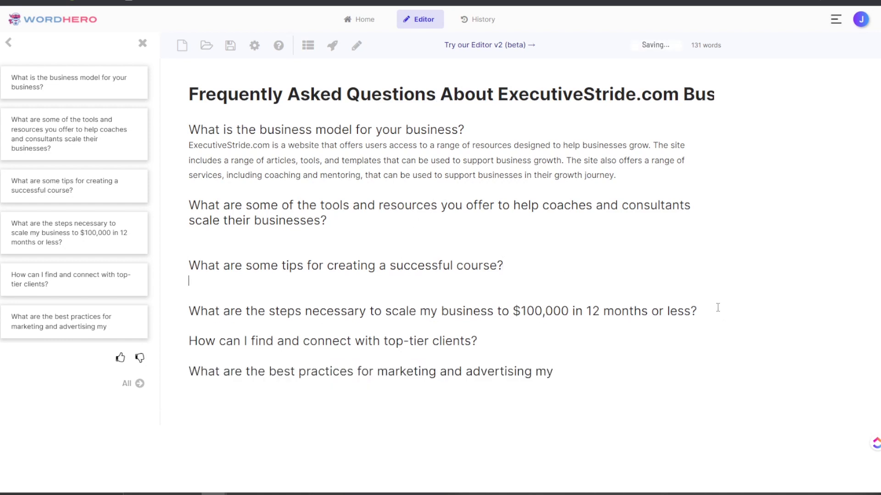
key(Return)
click(565, 361)
key(Return)
click(583, 407)
key(Return)
key(Return)
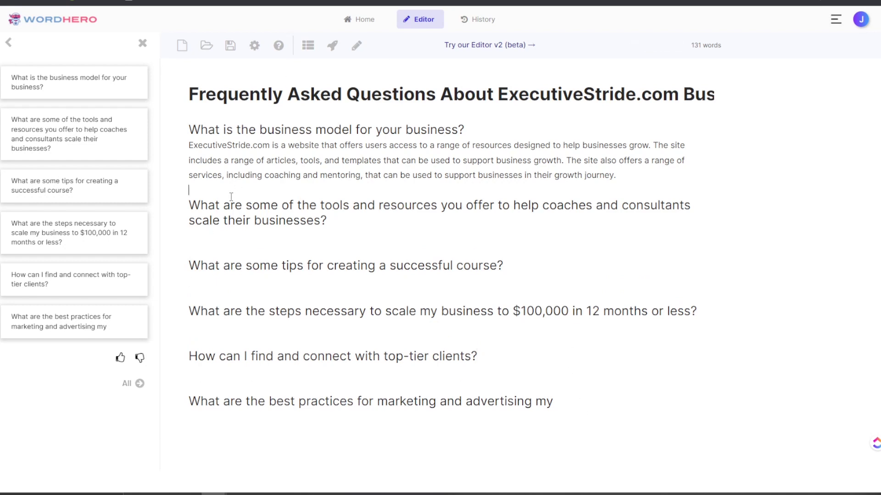
drag(327, 221, 144, 211)
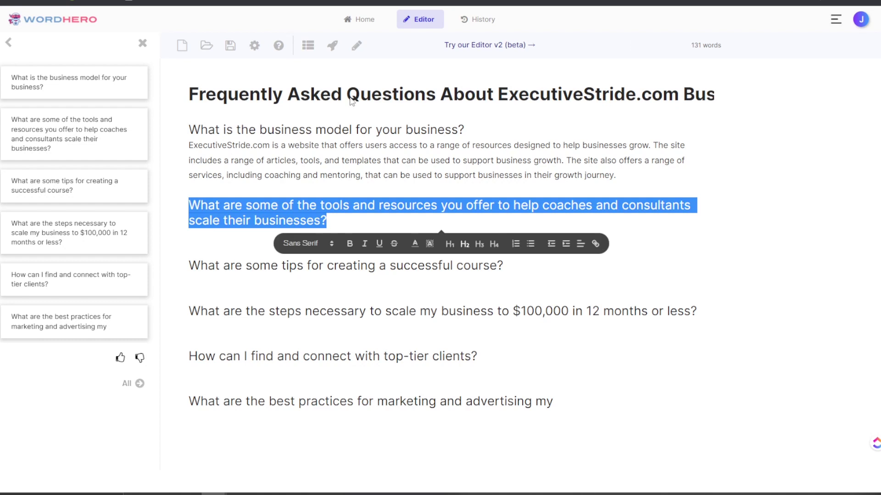
Generate an answer for the tools question, save the FAQ, and switch to the beta editor.
click(333, 46)
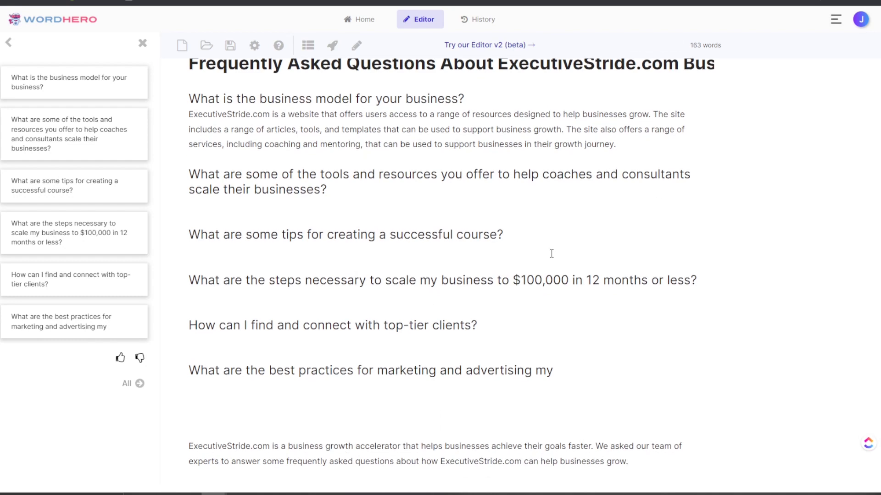
key(ctrl+a)
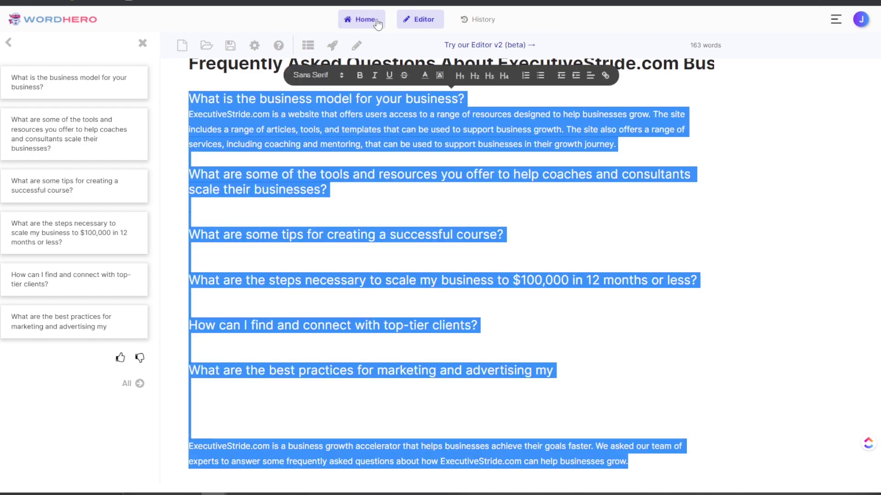
click(230, 46)
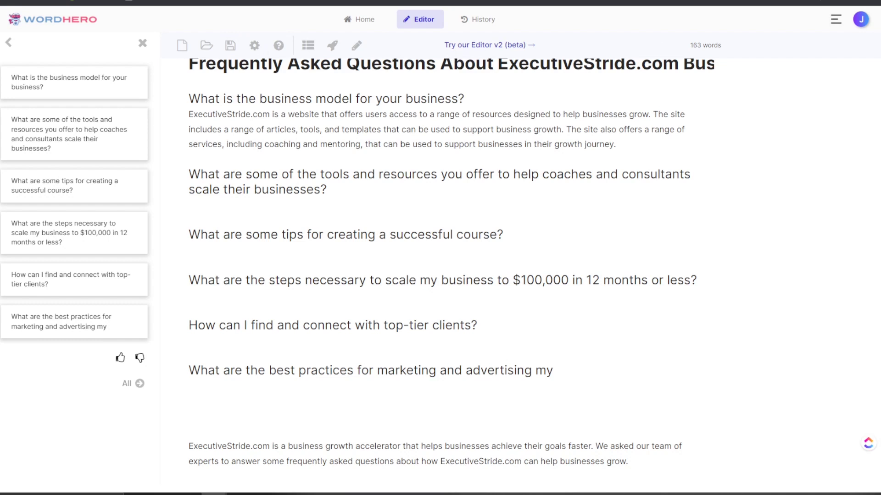
click(458, 46)
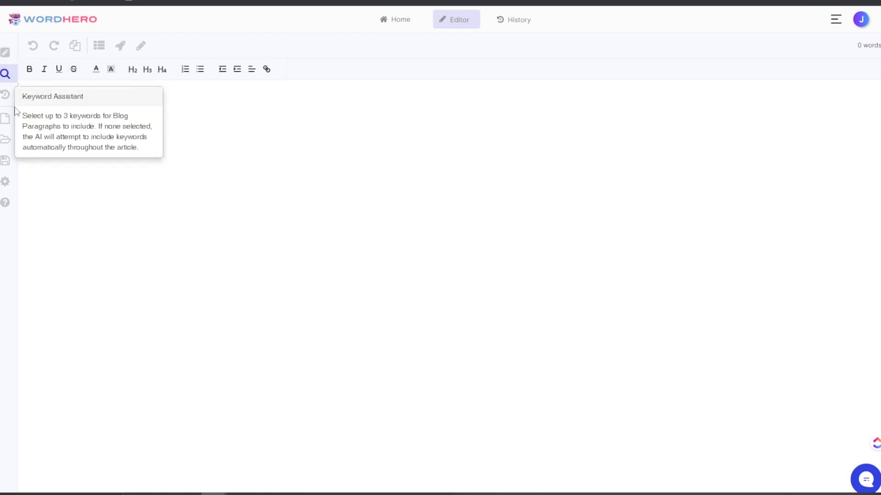
Open the Keyword Assistant panel and try generating content in the empty beta-editor document.
click(6, 75)
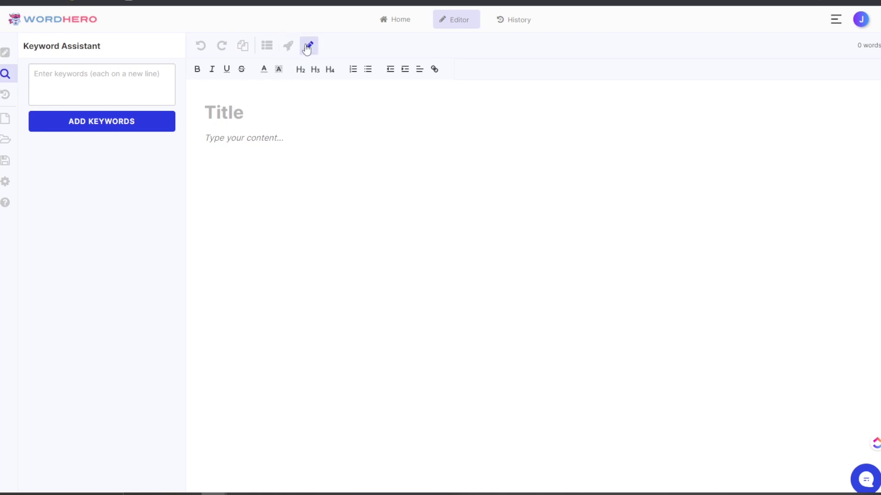
click(288, 47)
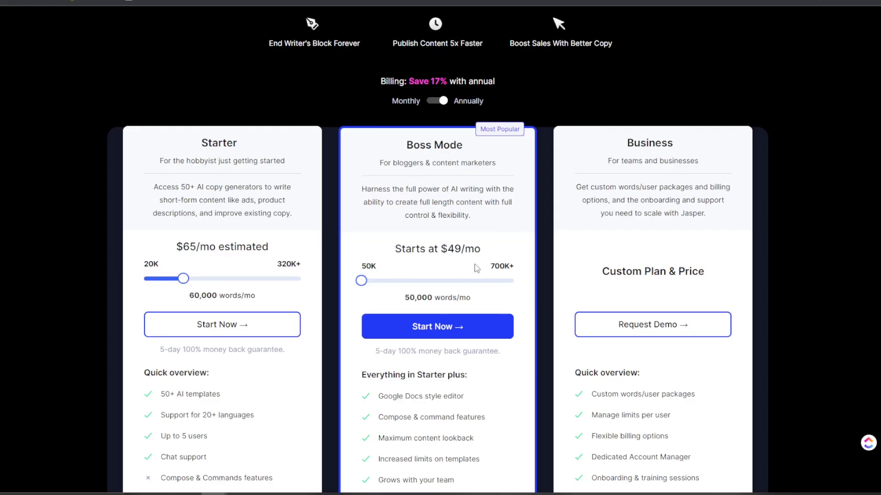
scroll(438, 247, up, 4)
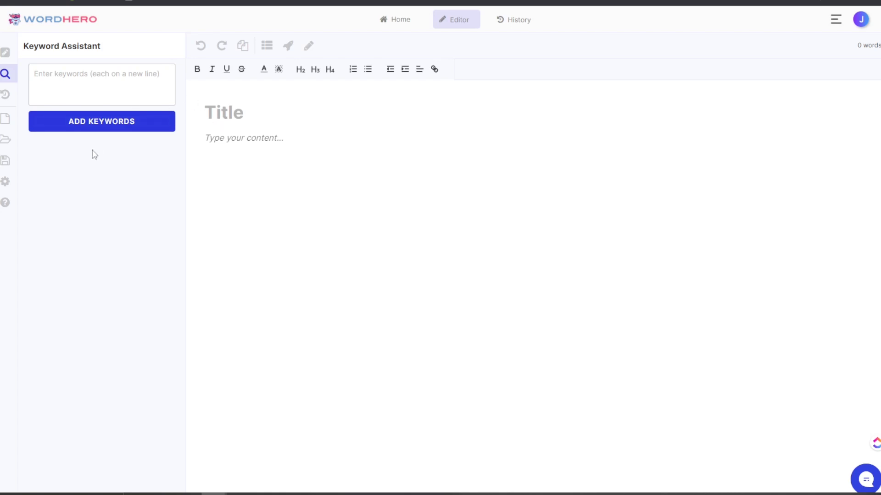
Reopen the ExecutiveStride FAQ from the saved documents list.
click(6, 139)
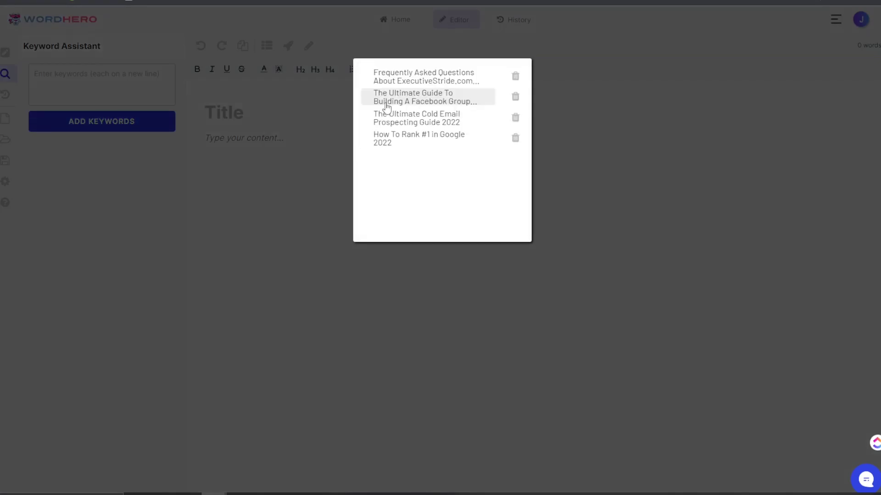
click(398, 81)
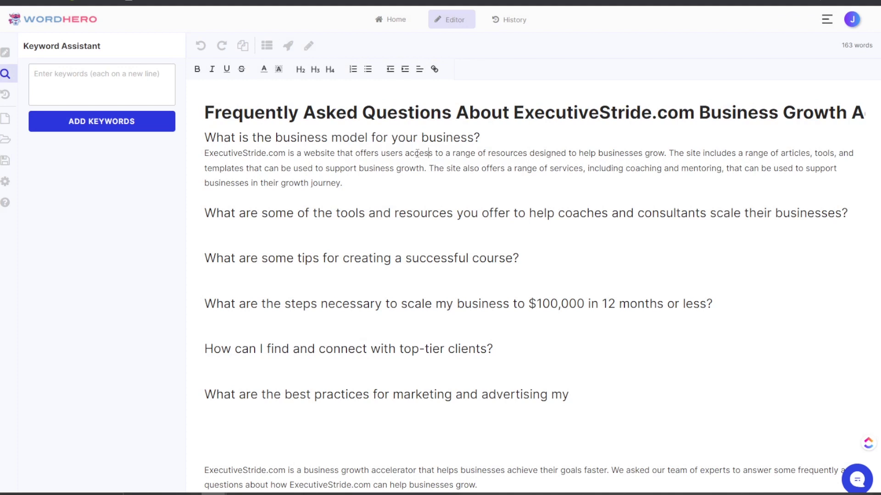
scroll(330, 210, down, 1)
scroll(330, 205, up, 1)
scroll(356, 205, down, 1)
Move the stray answer paragraph from the bottom to under the tools question.
drag(498, 460, 215, 428)
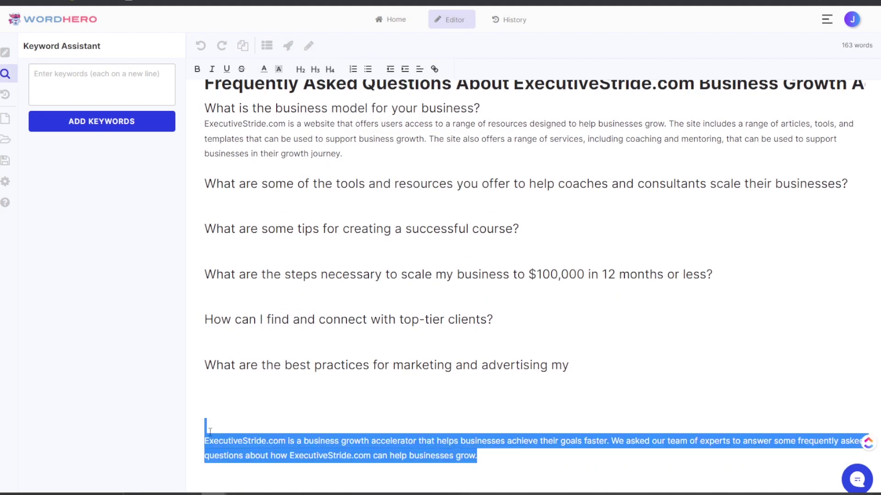
key(ctrl+x)
click(293, 213)
key(ctrl+v)
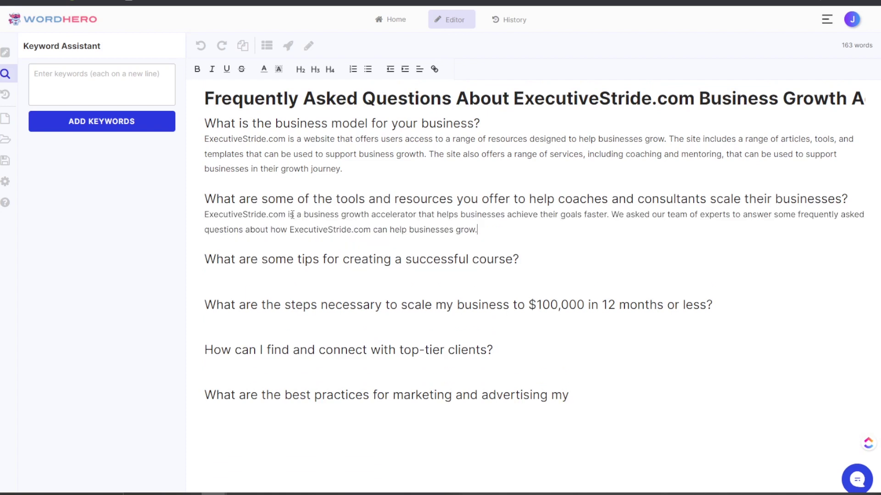
Generate an answer for the course-tips question heading.
key(Right)
key(shift+Up)
click(288, 46)
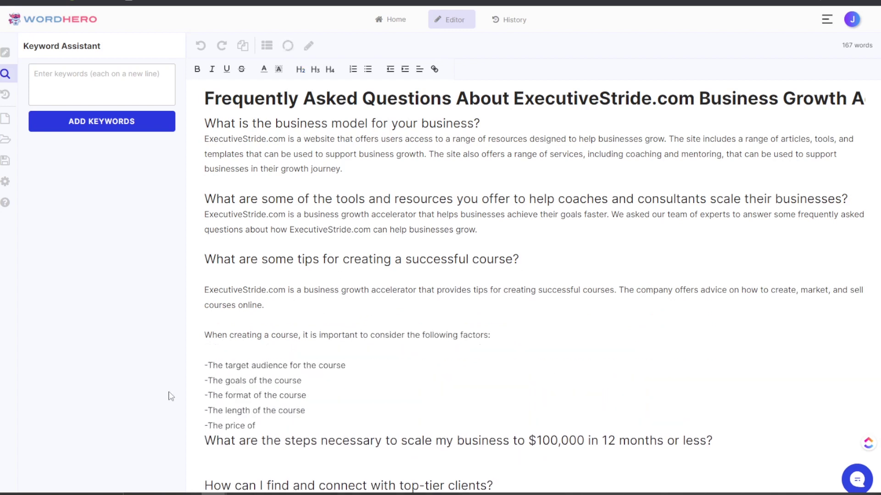
Add a blank line after the course-tips answer and remove the empty line beneath its heading.
scroll(306, 397, down, 2)
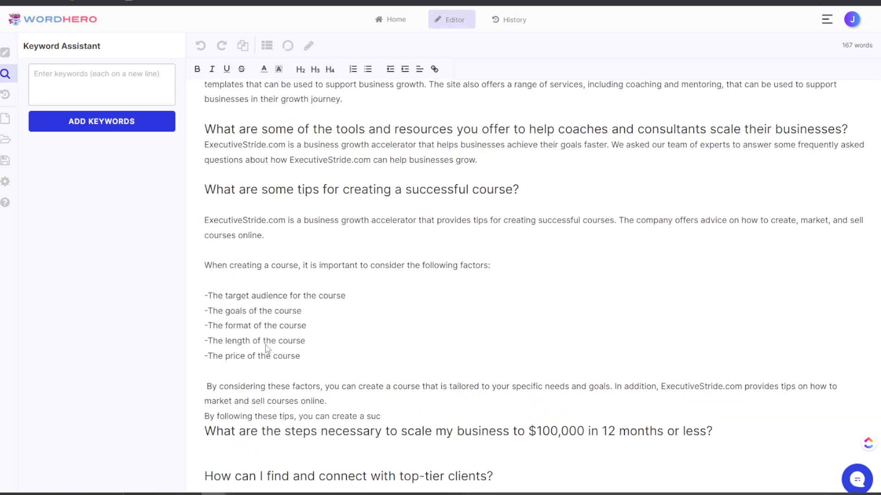
scroll(292, 360, down, 1)
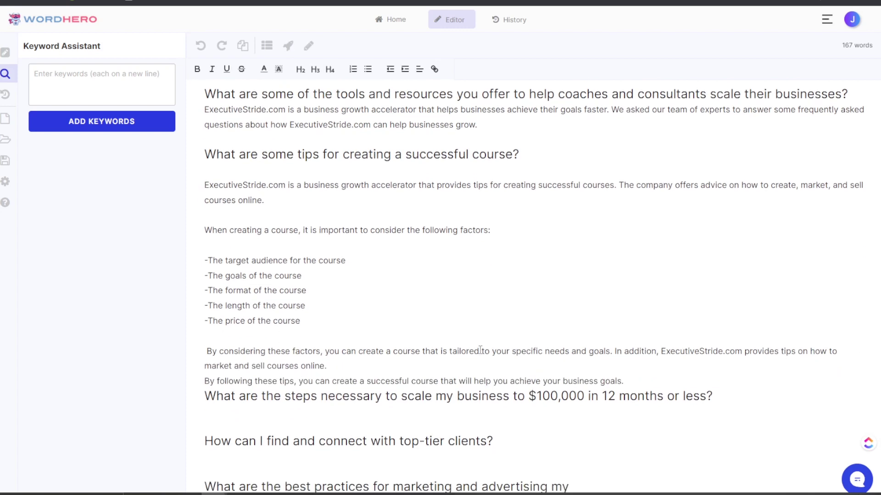
click(717, 375)
key(Return)
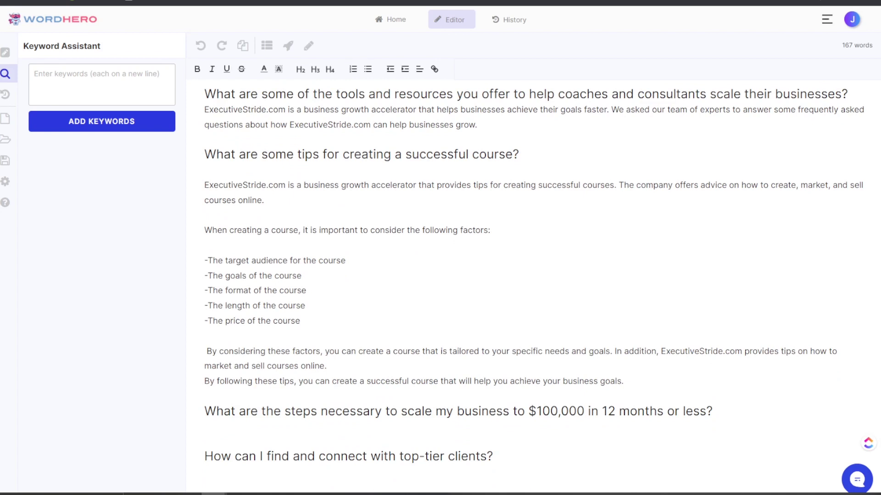
click(220, 165)
key(BackSpace)
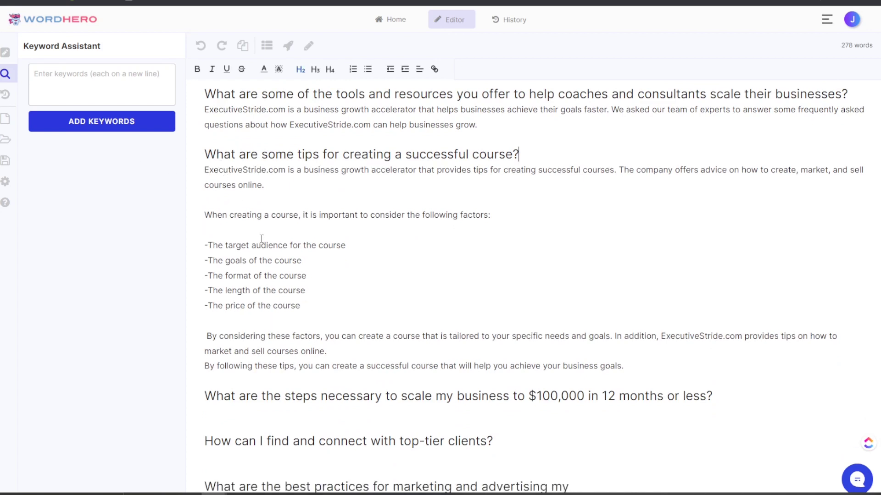
scroll(289, 256, down, 1)
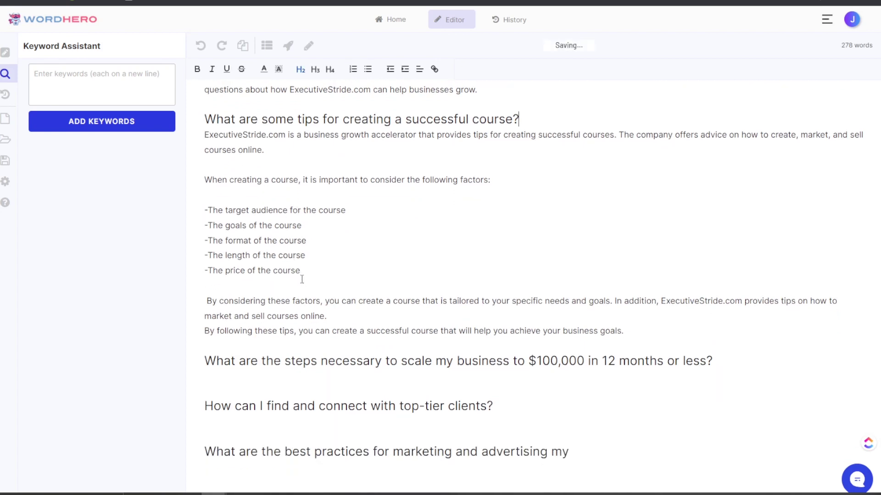
click(271, 195)
Generate a three-paragraph answer under the $100,000-in-12-months question, ending "it'll all be worth it!".
scroll(360, 367, down, 3)
drag(719, 291, 229, 277)
click(301, 47)
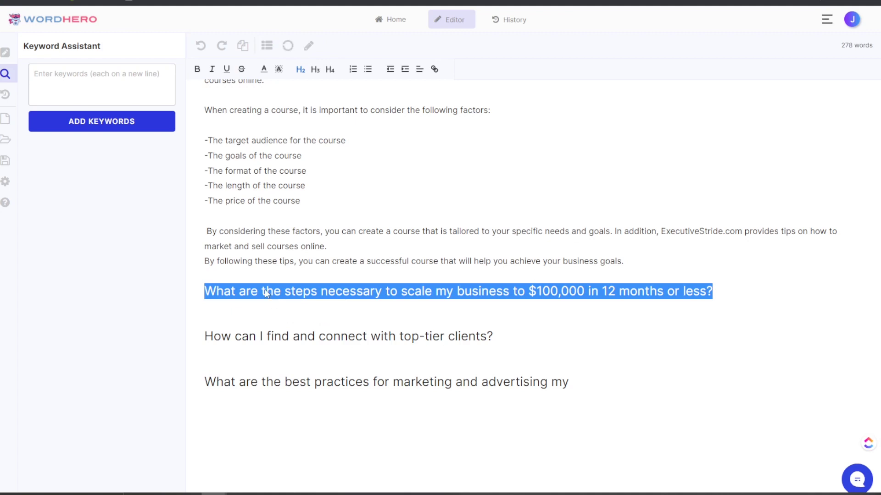
scroll(423, 403, up, 3)
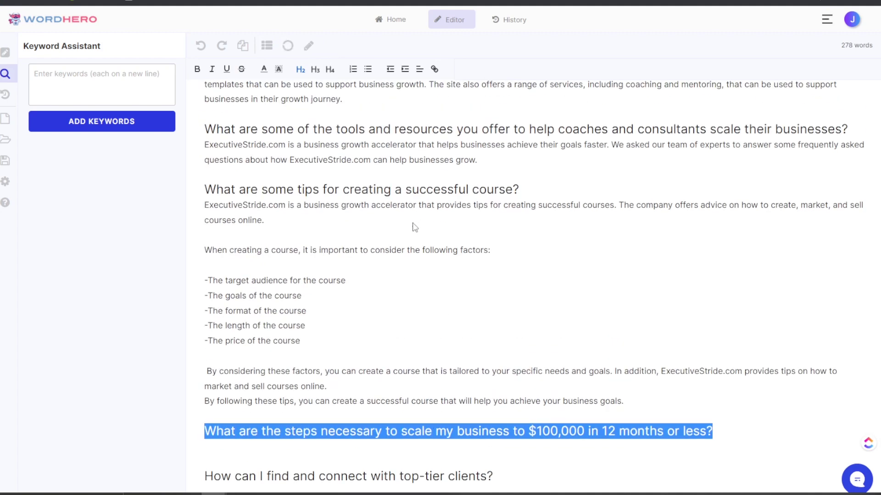
scroll(415, 224, up, 1)
scroll(398, 253, up, 1)
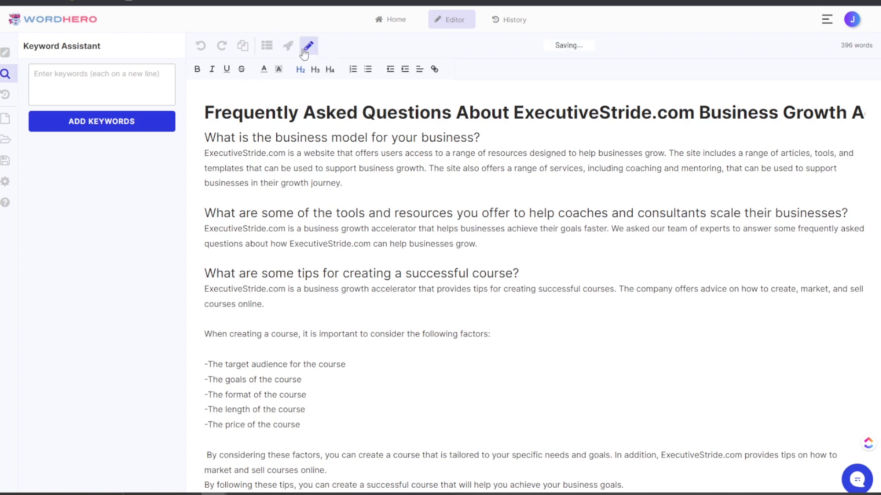
scroll(357, 468, down, 6)
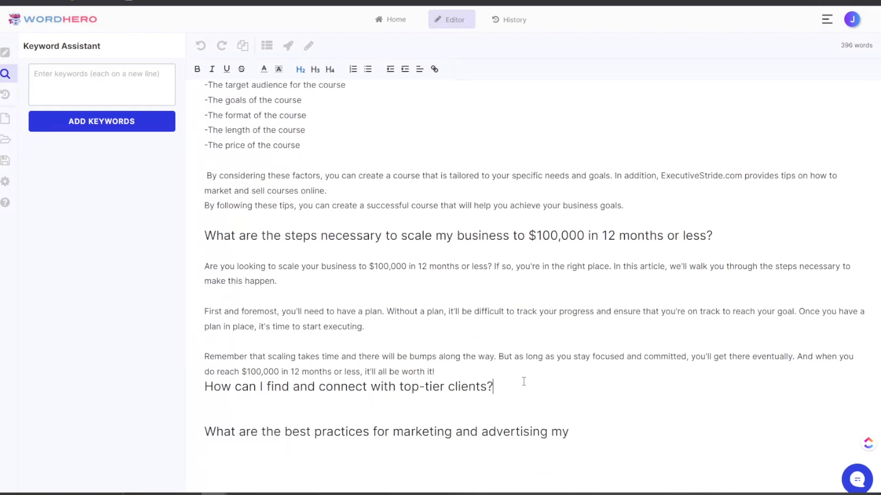
Add a blank line before the clients heading and have the AI continue the scaling answer.
key(Return)
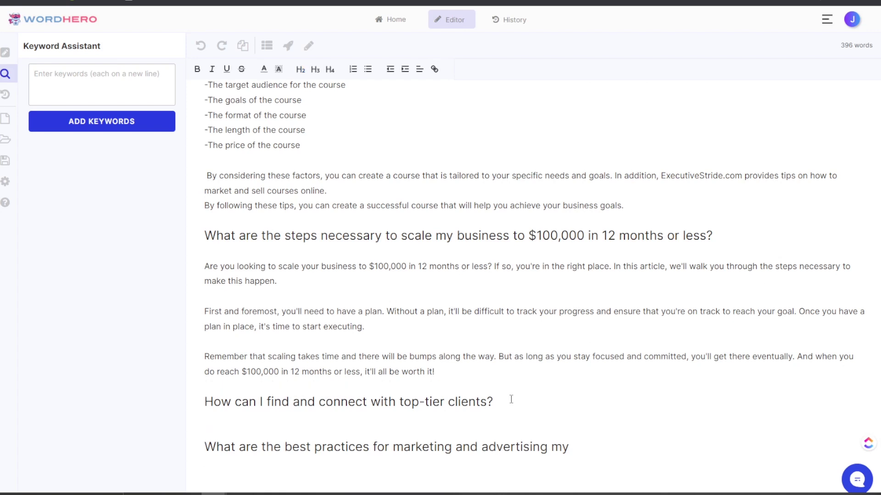
key(ctrl+a)
click(292, 267)
drag(457, 373, 202, 264)
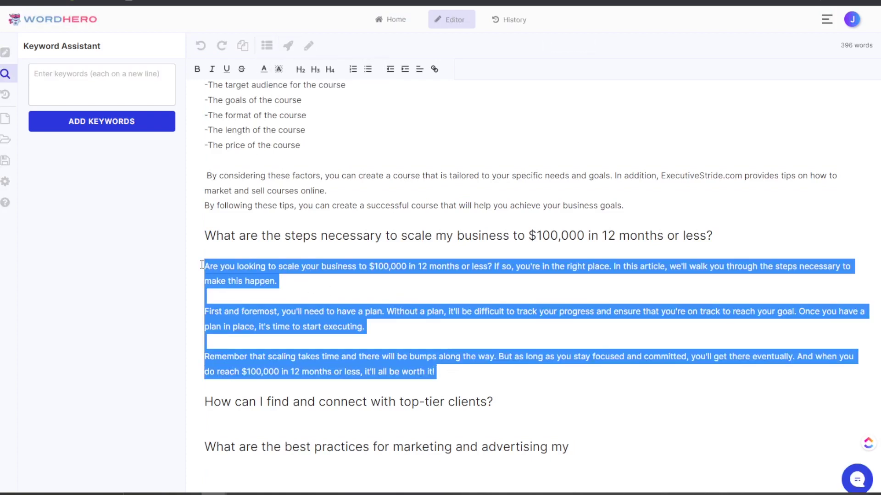
click(305, 44)
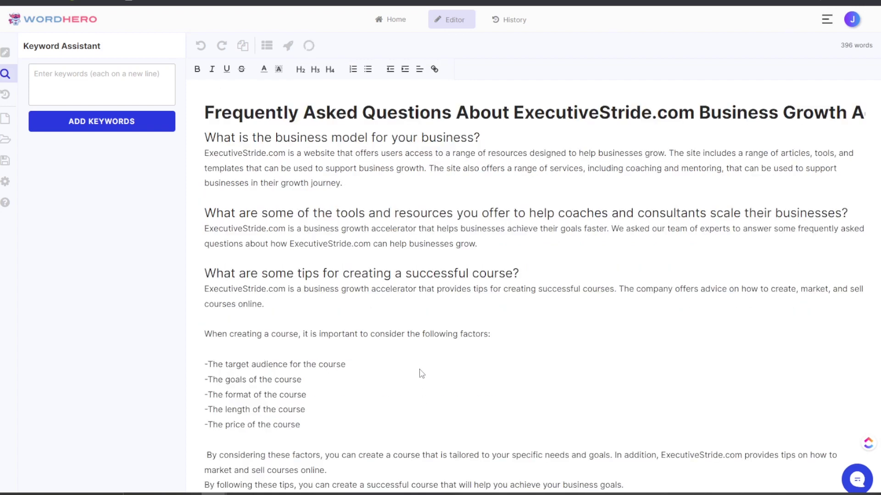
Move the "Step 1: Start Your 12 Month Plan Now!" text onto its own line.
scroll(432, 284, down, 8)
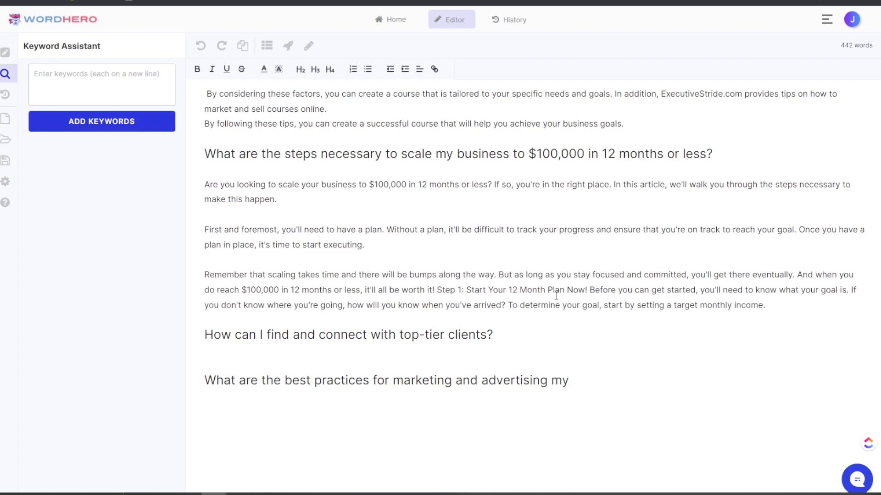
click(437, 289)
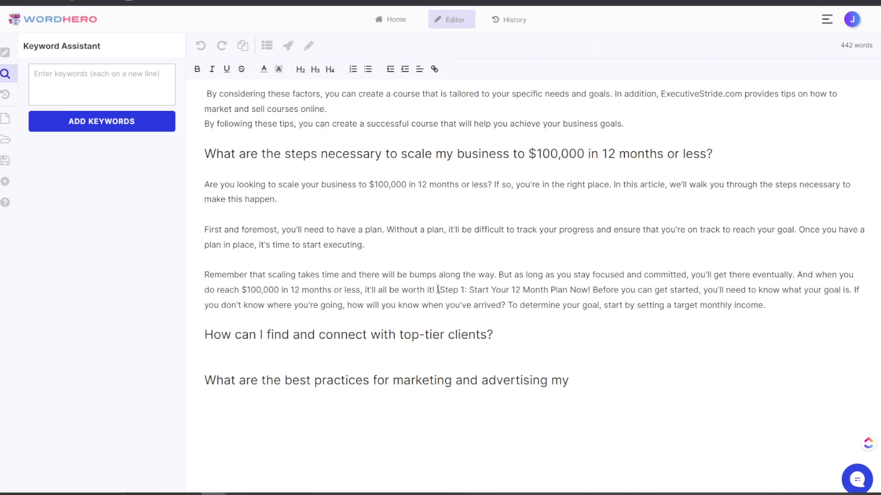
text(\)
key(Return)
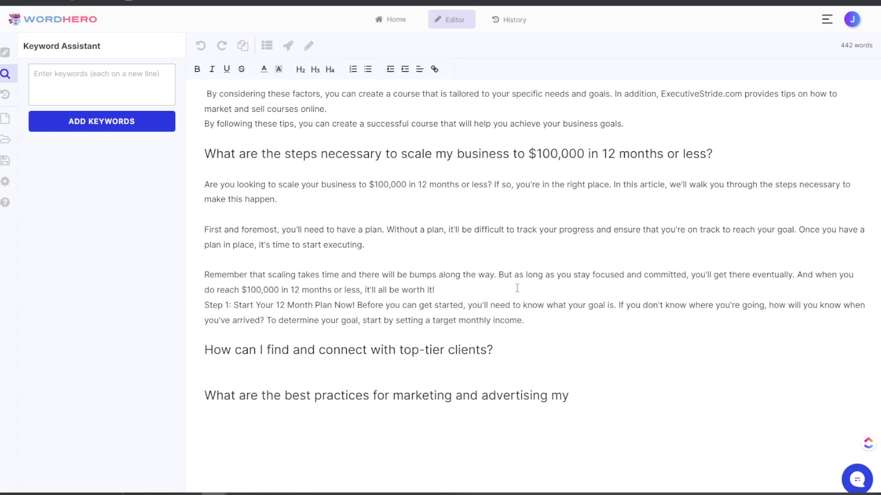
Insert an empty line after the 'worth it!' paragraph so Step 1 stands apart, then review the article.
key(Return)
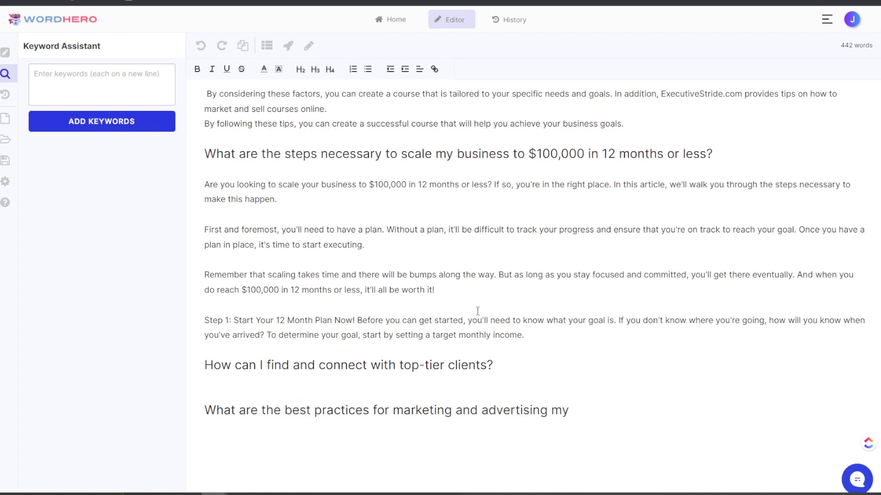
scroll(491, 321, up, 1)
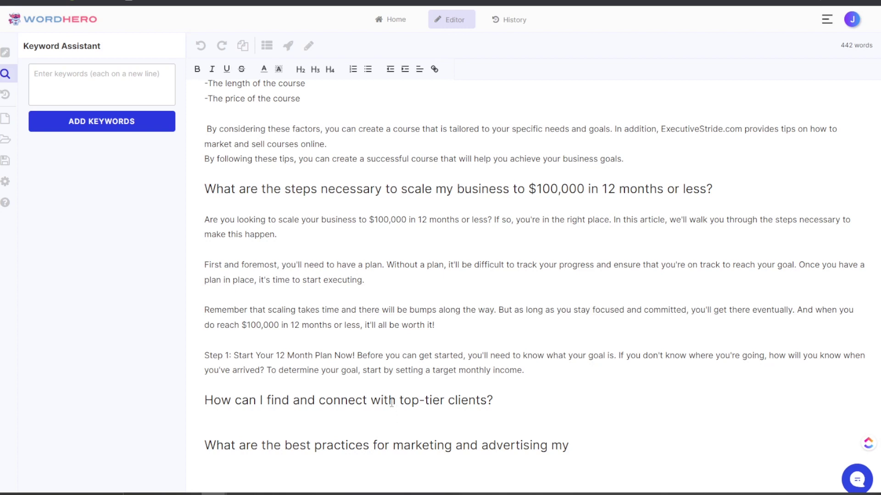
scroll(391, 402, up, 3)
scroll(392, 408, up, 4)
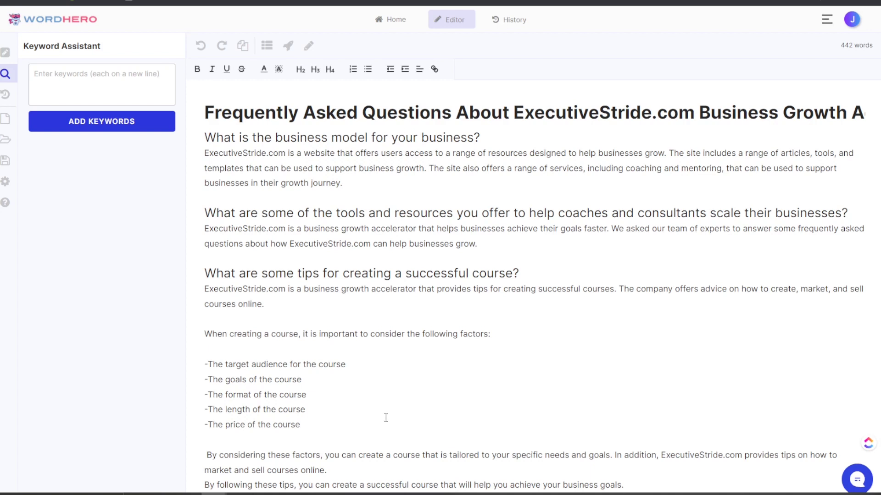
scroll(329, 486, down, 3)
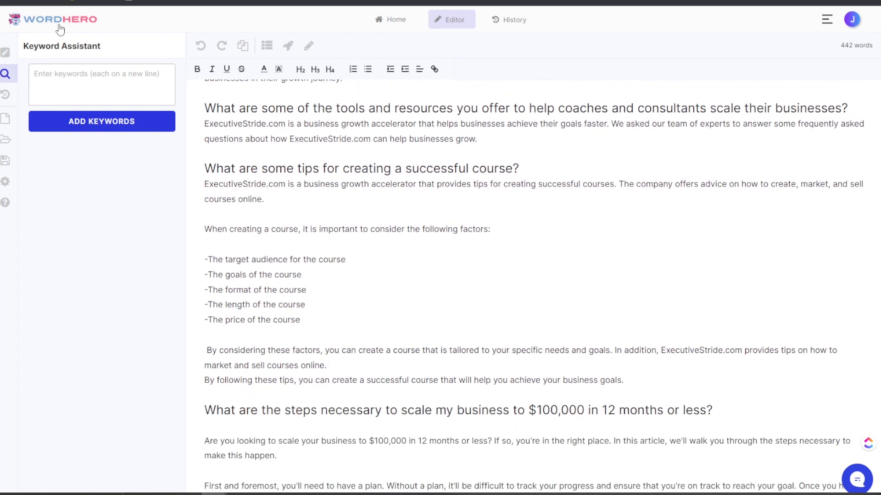
scroll(216, 290, down, 8)
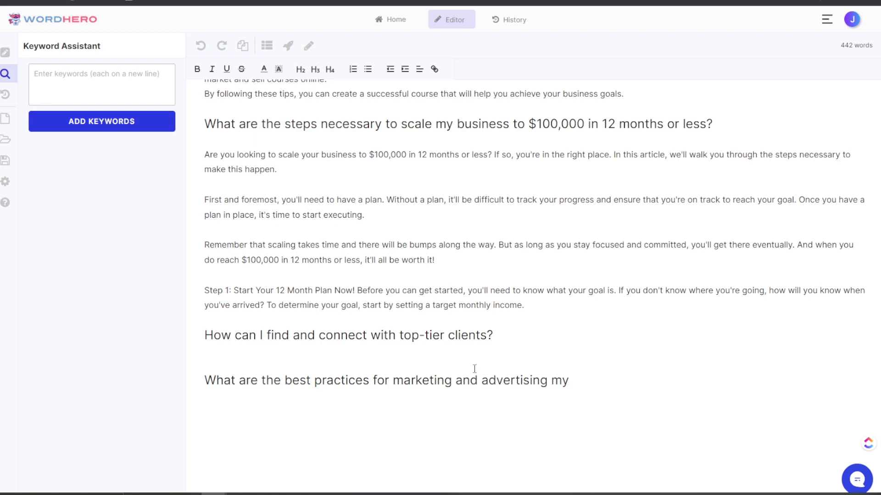
Enter the keywords 'Course Creator Coaching', 'Marketing Agency' and 'Digital Marketing Agency' on separate lines.
click(48, 76)
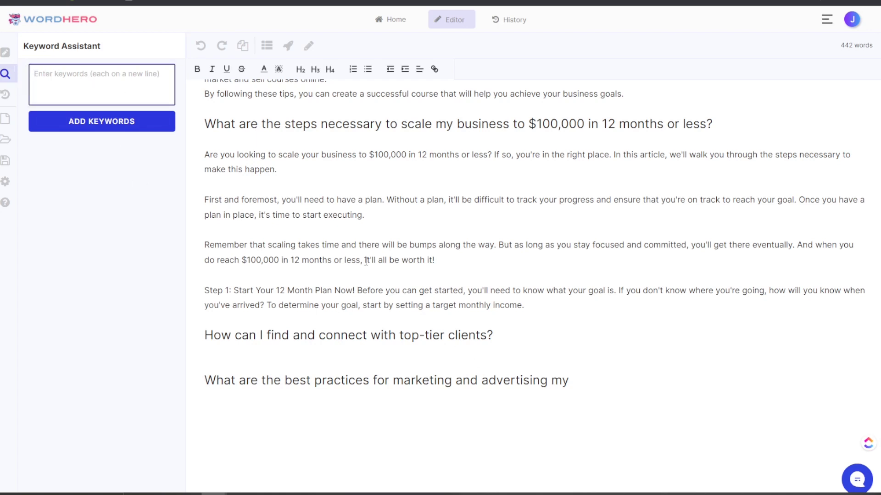
scroll(335, 281, up, 4)
scroll(335, 281, up, 2)
text(C)
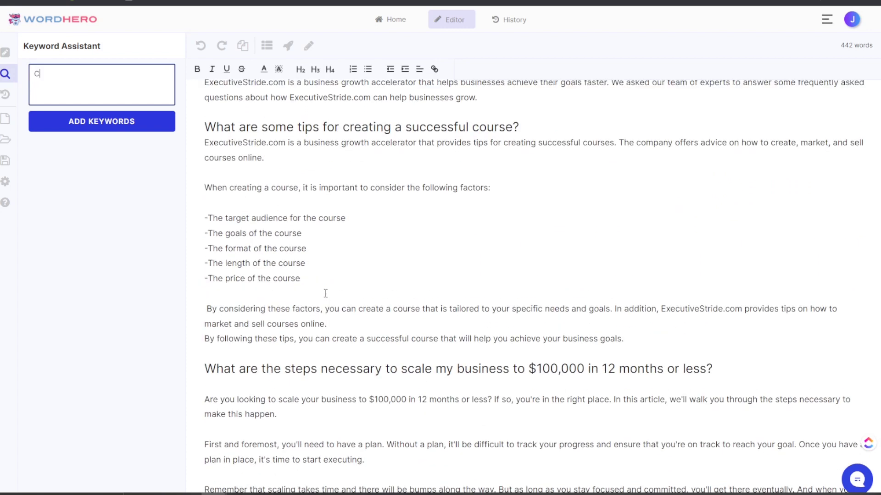
text(ourse Creator )
text(Coachin)
text(g)
key(Return)
text(M)
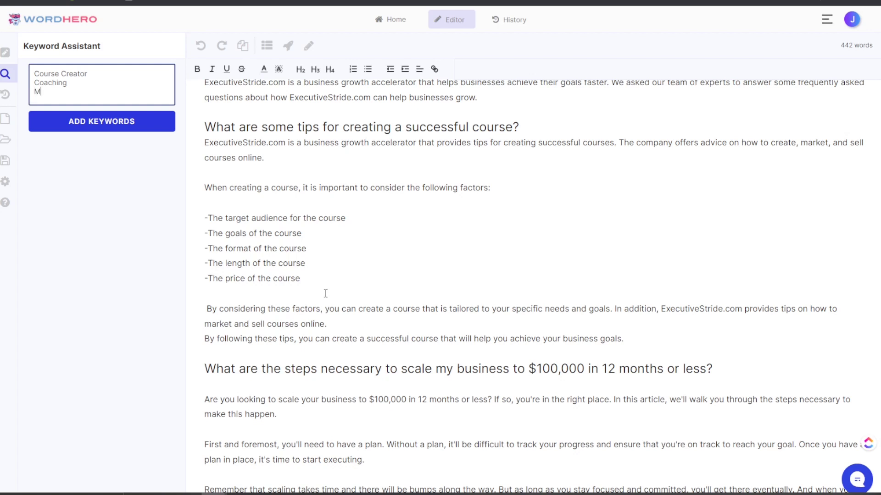
text(arketing Agency)
key(Return)
text(Dig)
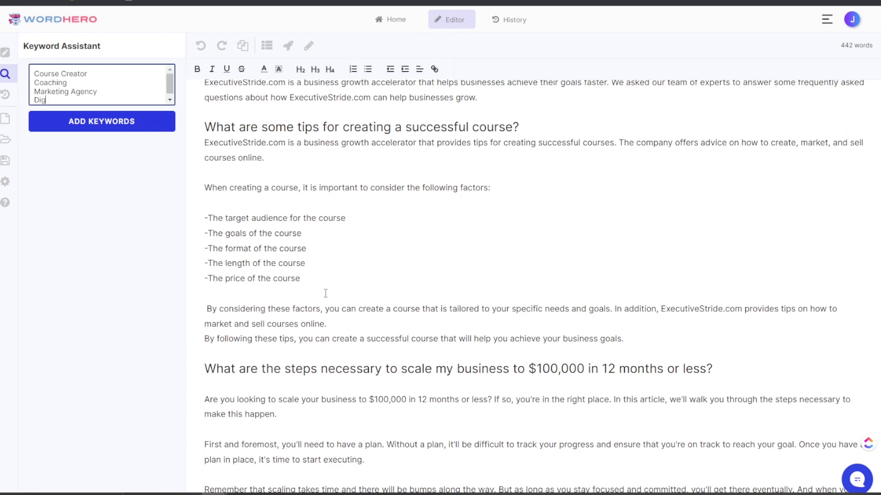
text(ital Marketing Agfen)
key(BackSpace)
key(BackSpace)
key(BackSpace)
text(ency)
key(Return)
Add Ecommerce, Email, TikTok and Onlyfans Marketing Agency as further keyword lines.
text(Eco)
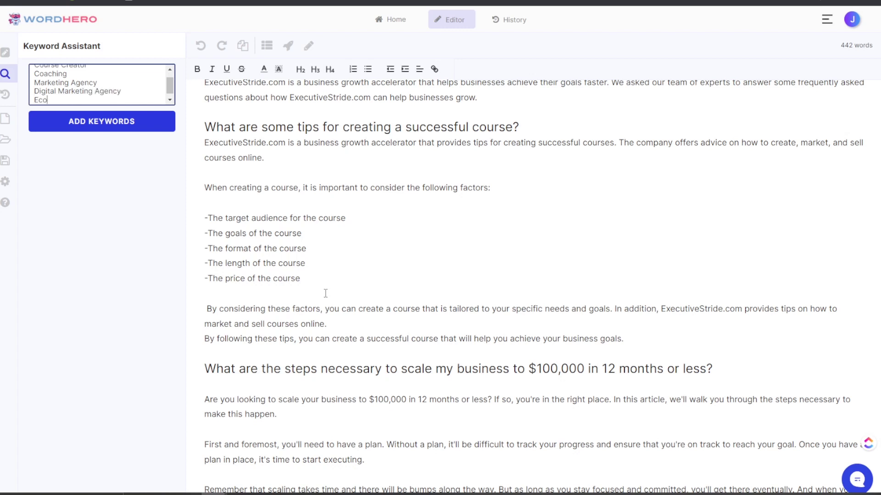
text(mmerce Marketing Agency)
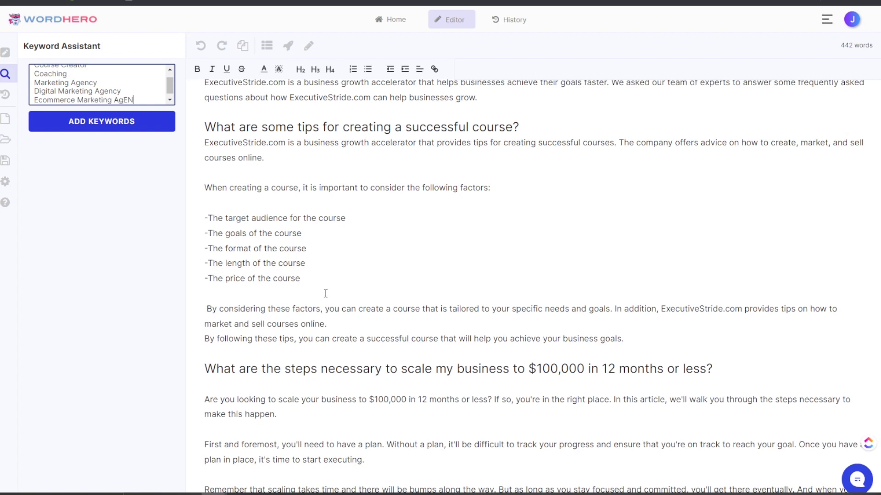
key(Return)
text(Email Marketing Agency)
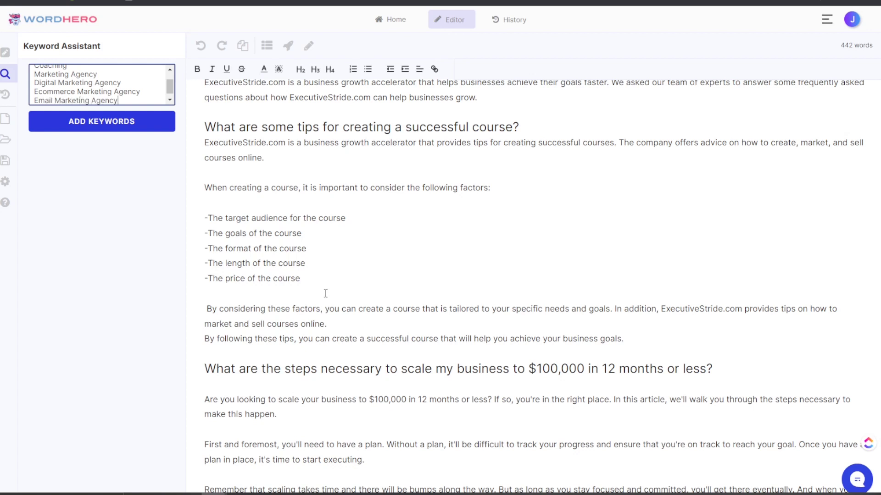
key(Return)
text(Tik)
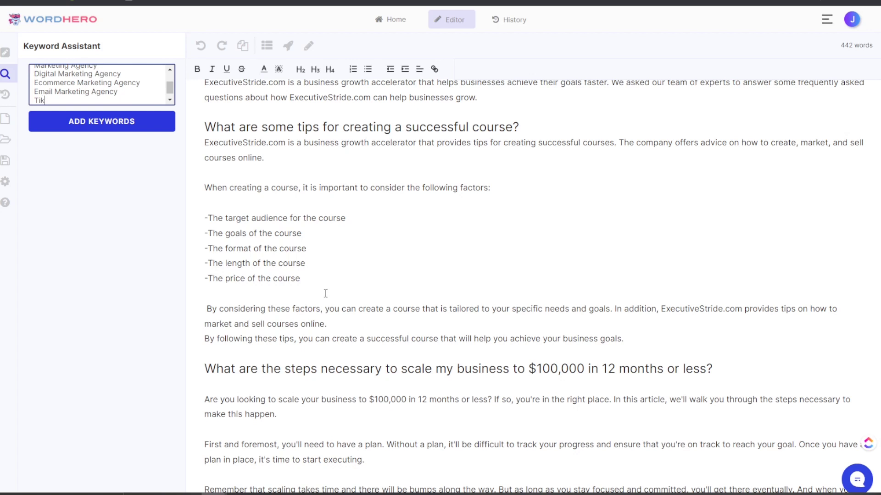
text(Tok Marketing Agency)
key(Return)
text(Onlu)
key(BackSpace)
text(fy)
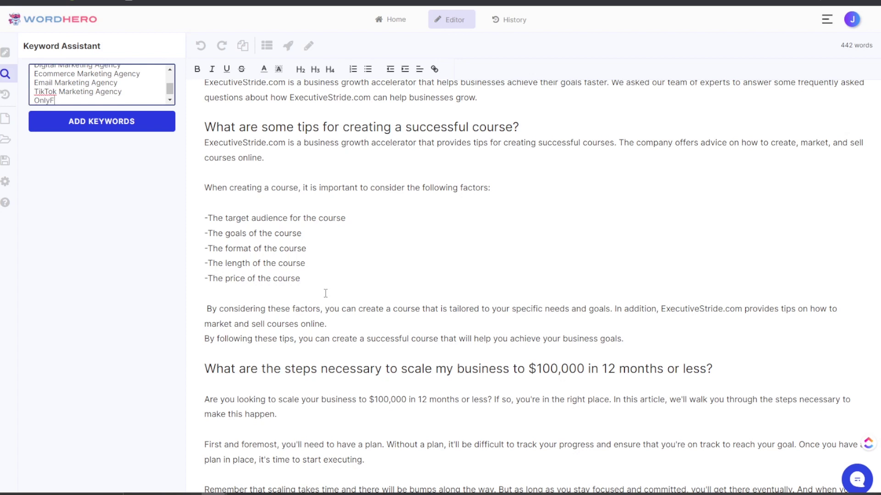
text(fans Marketing Agency)
scroll(66, 71, up, 3)
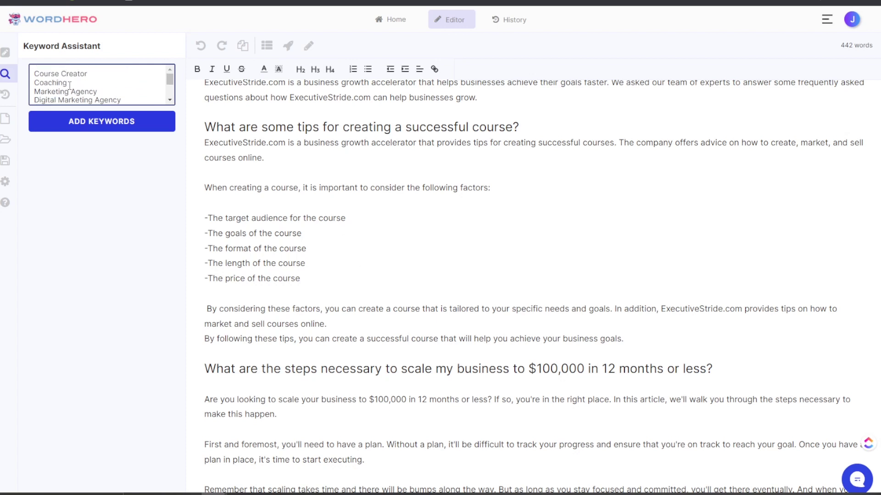
scroll(78, 76, down, 5)
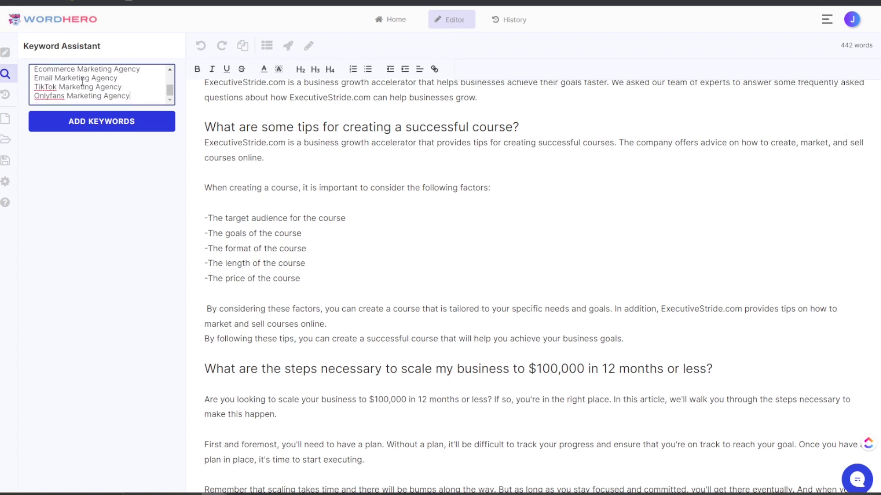
scroll(82, 83, up, 5)
scroll(80, 85, down, 4)
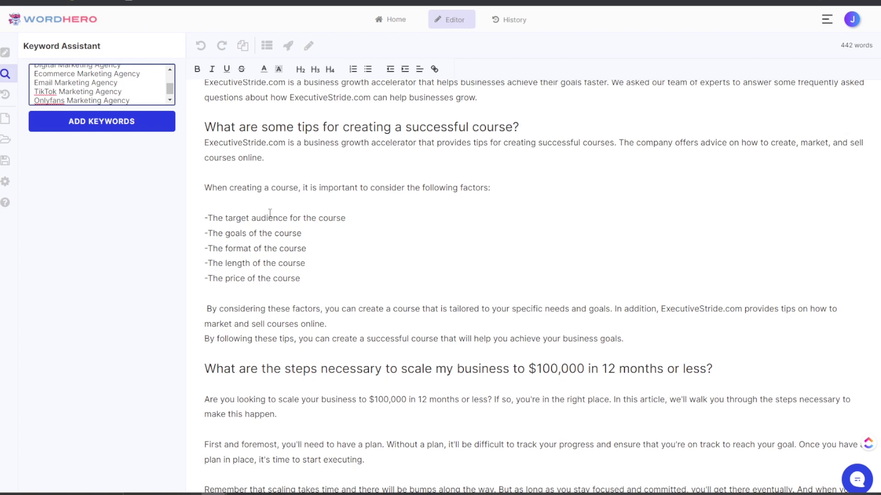
Add the eight listed keywords to the assistant's keyword list, then move to the NeuronWriter site.
click(71, 122)
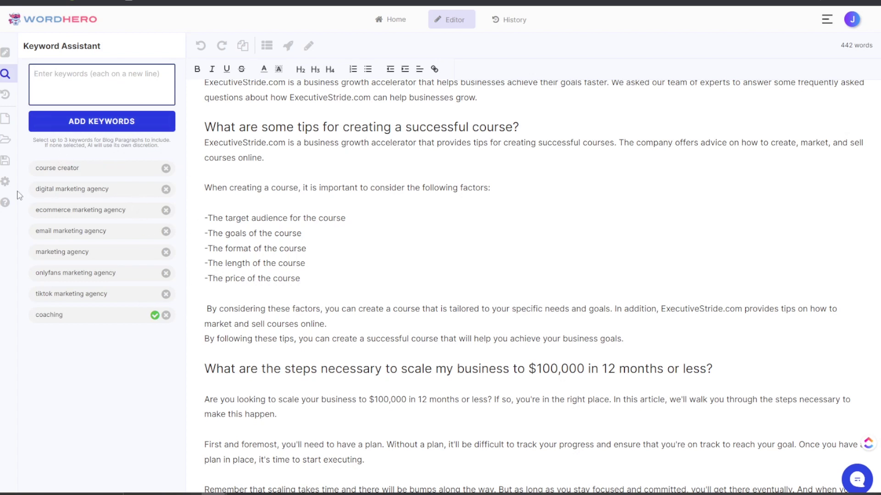
scroll(257, 224, down, 2)
scroll(298, 223, down, 4)
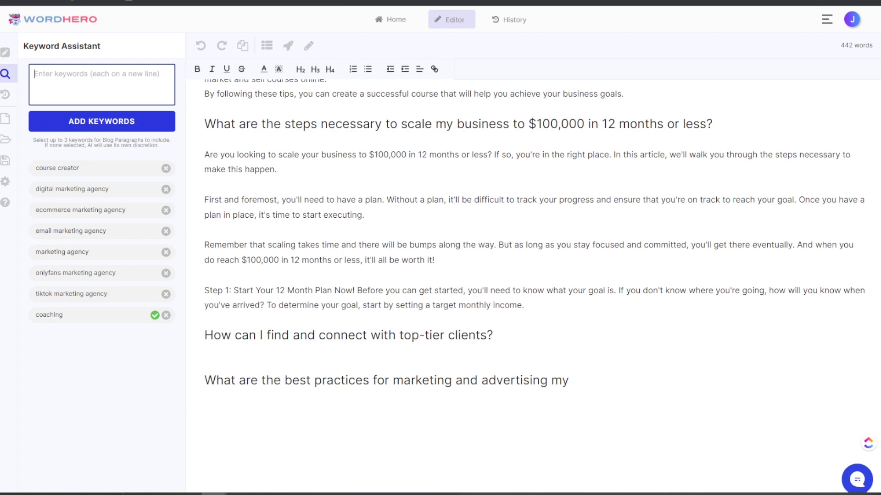
click(655, 3)
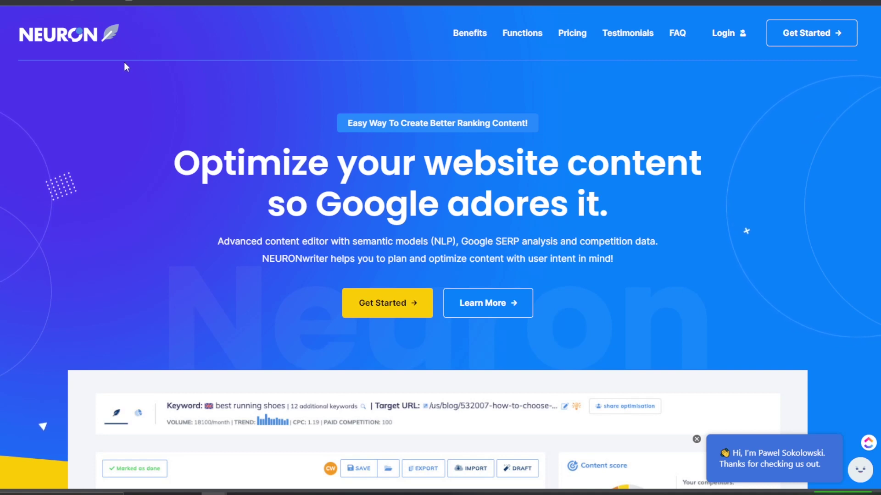
Scroll past the product preview and show the pricing plans, €19 Bronze to €97 Diamond.
scroll(166, 105, down, 5)
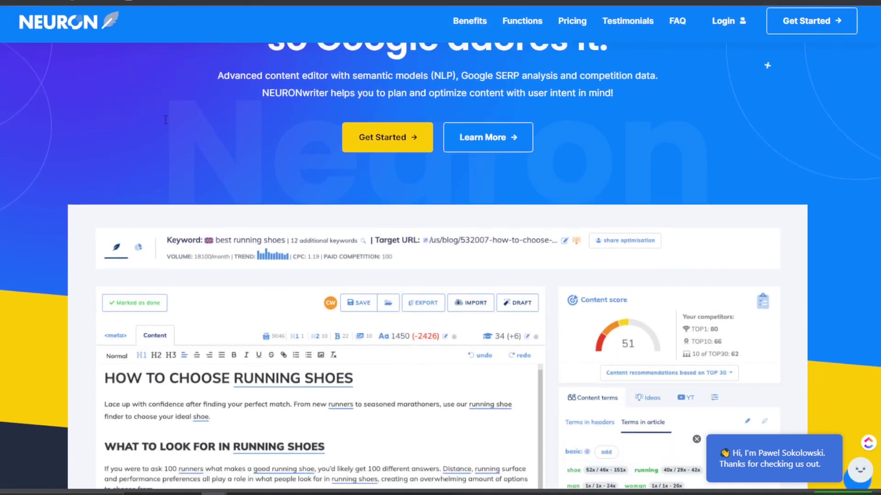
scroll(167, 118, down, 6)
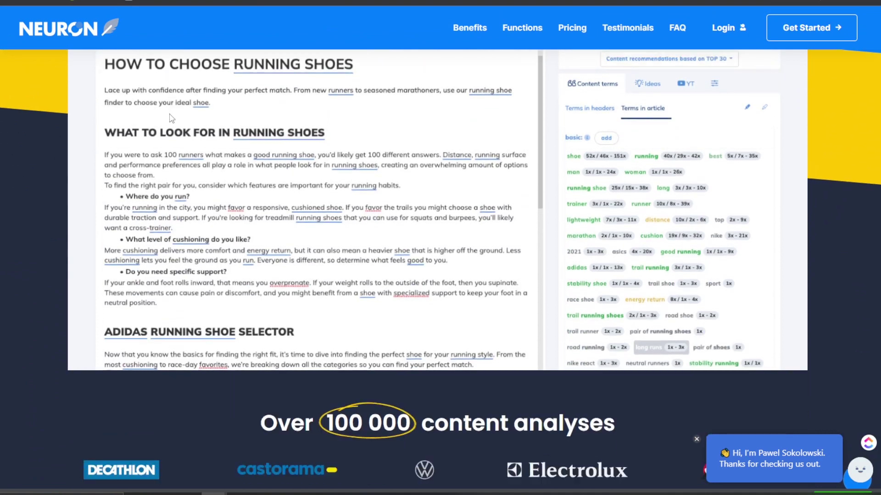
scroll(171, 118, down, 1)
scroll(540, 15, up, 1)
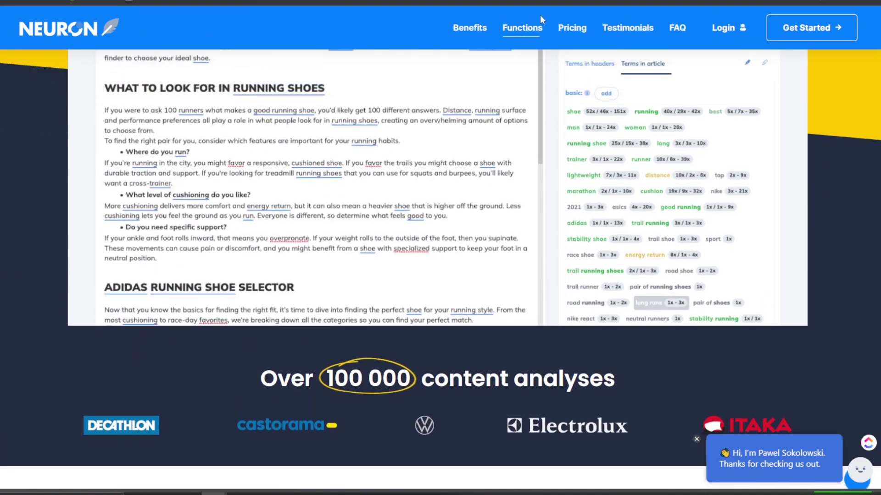
click(561, 31)
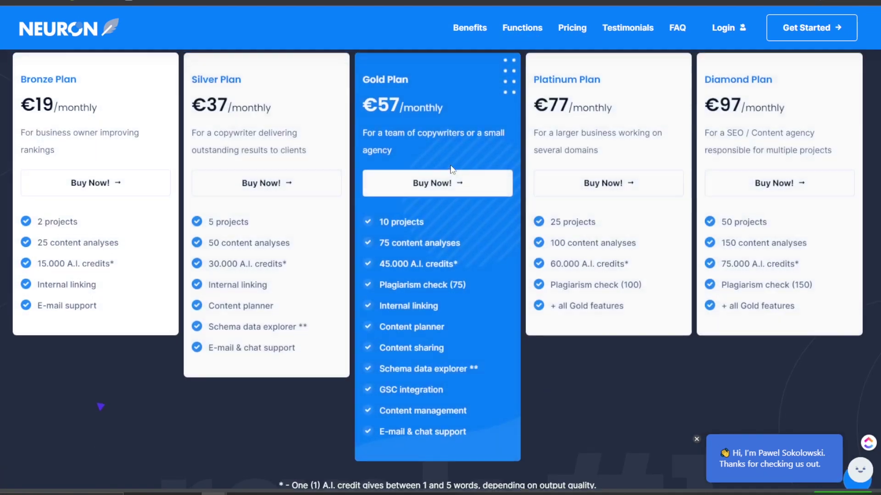
scroll(237, 240, down, 3)
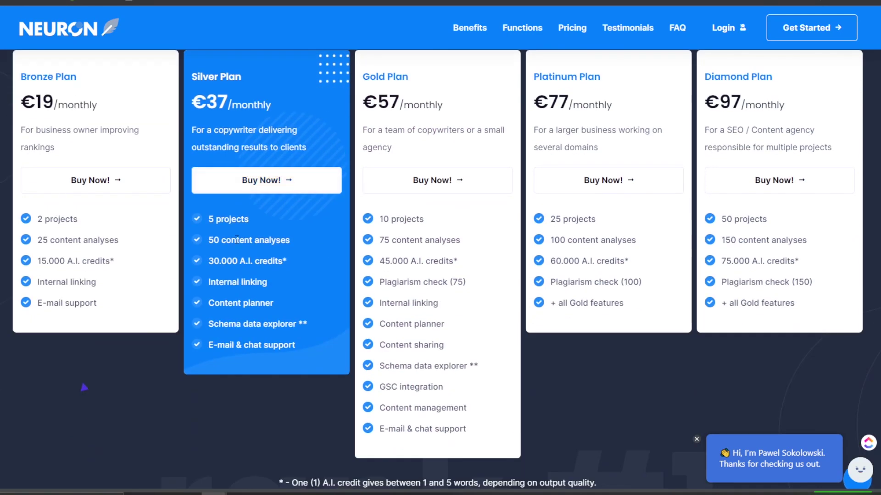
scroll(236, 239, down, 1)
scroll(225, 235, up, 2)
drag(314, 308, 219, 310)
scroll(403, 273, up, 1)
scroll(417, 266, up, 20)
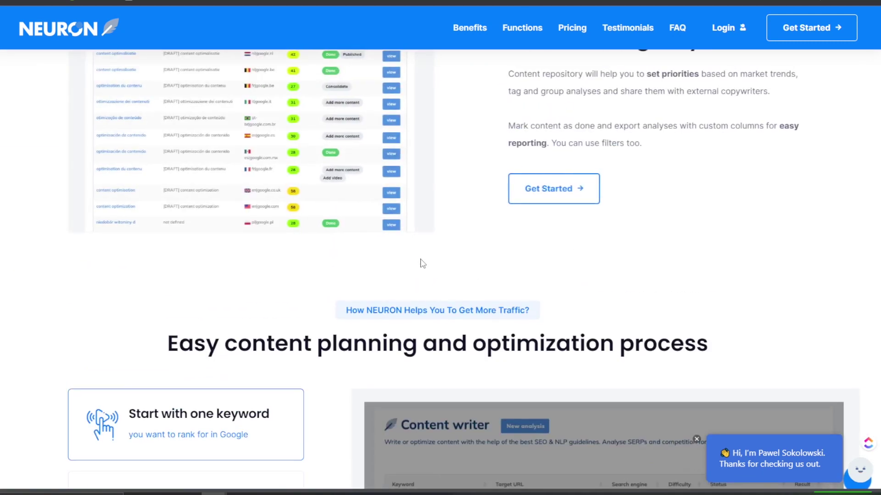
scroll(423, 261, up, 15)
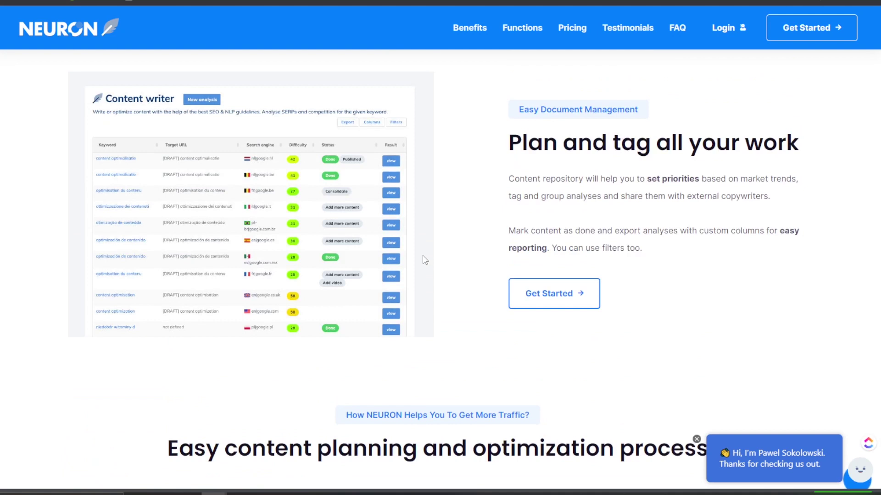
scroll(427, 257, up, 10)
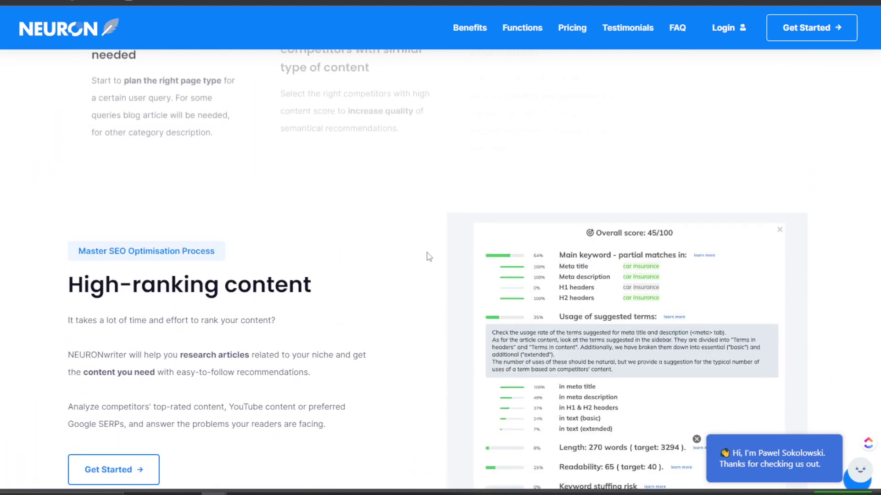
scroll(431, 251, up, 10)
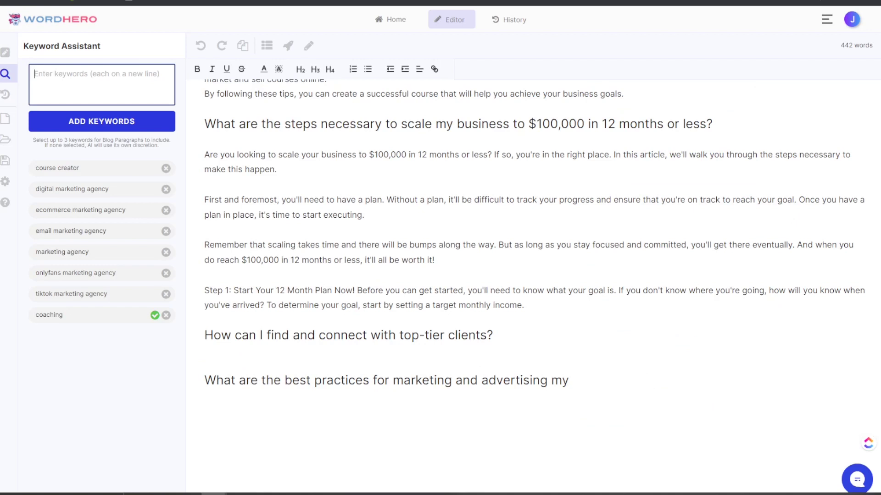
Scroll the WordHero article to the section on scaling to $100,000 in 12 months.
scroll(445, 248, up, 2)
scroll(456, 252, down, 2)
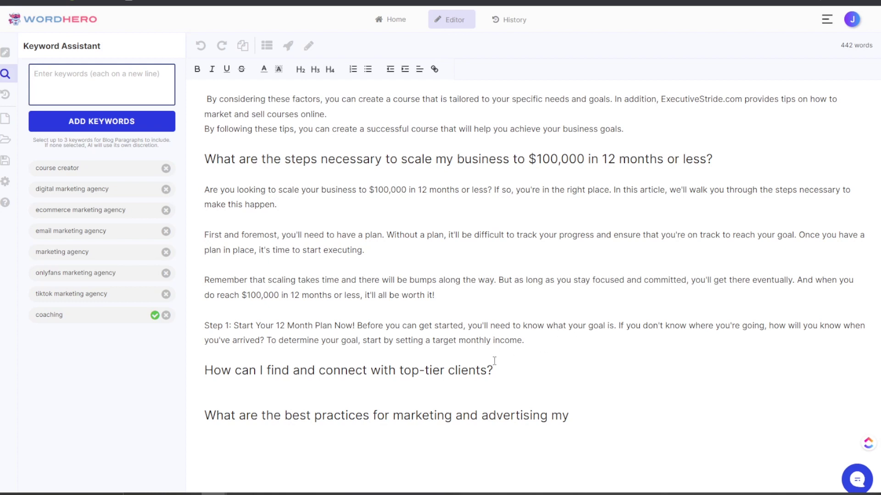
scroll(360, 360, down, 1)
Select the 'How can I find and connect with top-tier clients?' heading and generate Blog Paragraphs beneath it.
drag(505, 339, 192, 323)
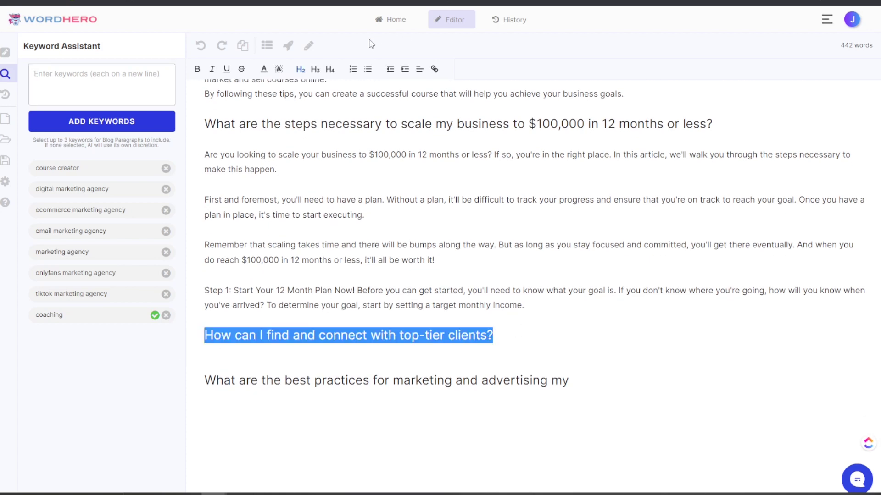
click(288, 45)
scroll(583, 421, up, 5)
scroll(620, 400, down, 5)
scroll(421, 307, up, 10)
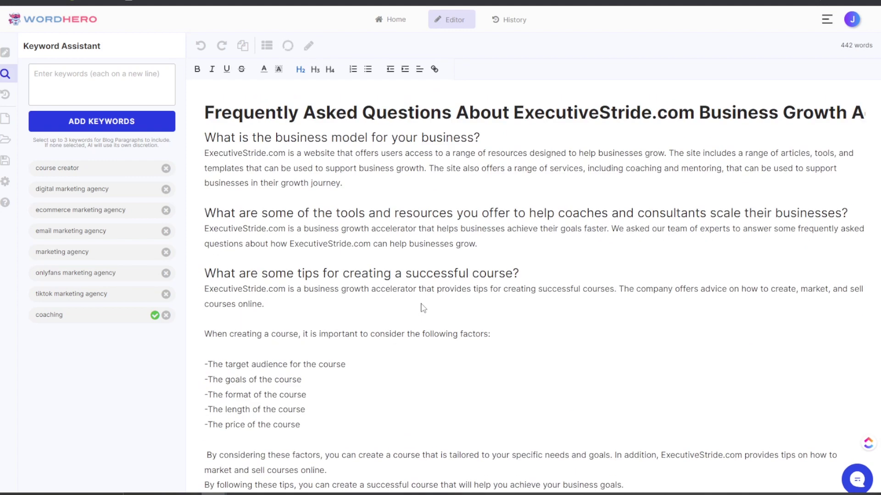
scroll(422, 307, down, 2)
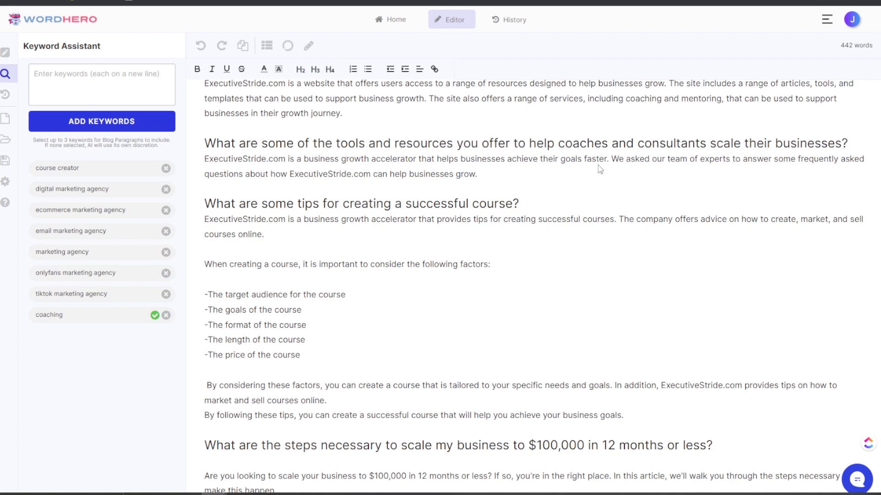
click(479, 200)
scroll(504, 206, down, 5)
scroll(505, 208, down, 2)
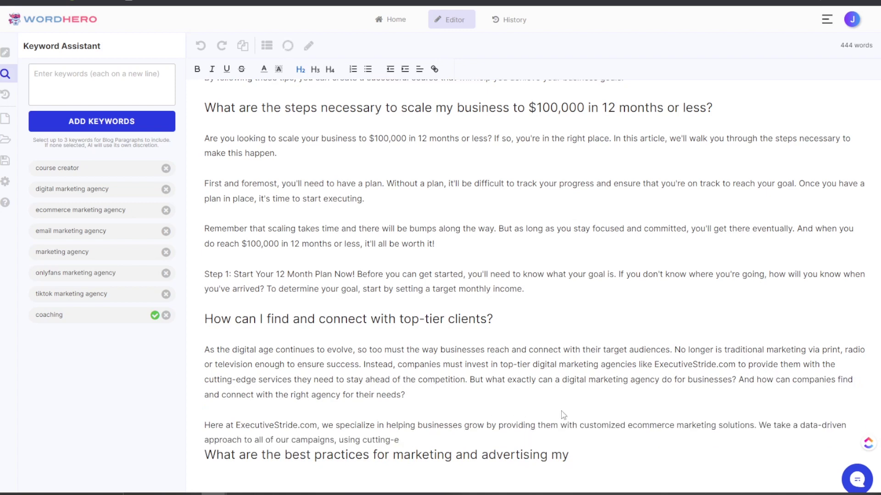
drag(478, 386, 326, 386)
click(534, 298)
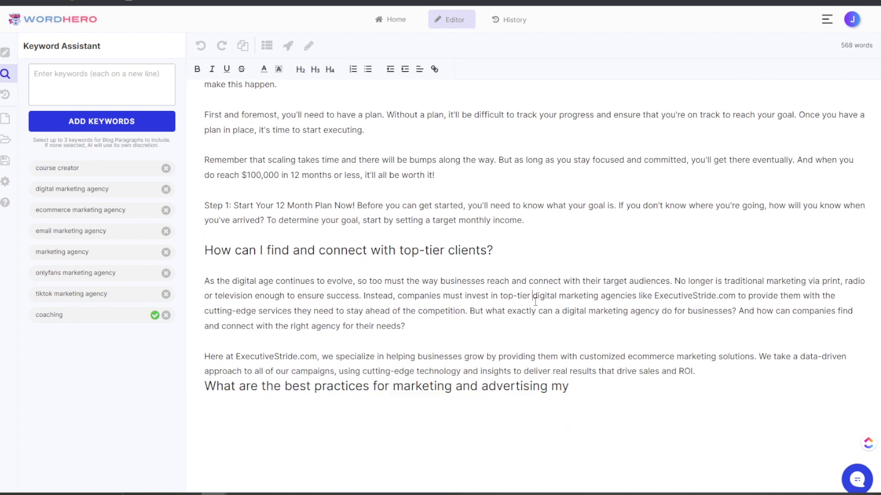
Add a blank line between the top-tier clients answer and the next heading.
drag(541, 296, 556, 296)
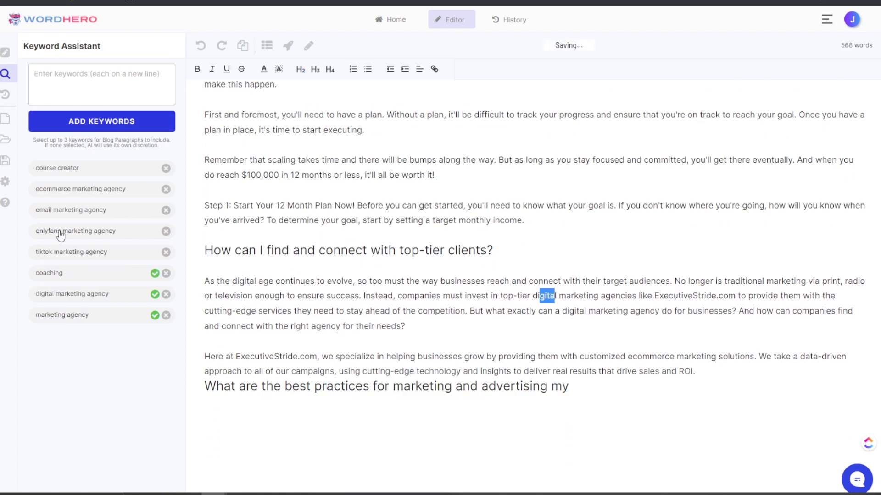
drag(588, 310, 593, 311)
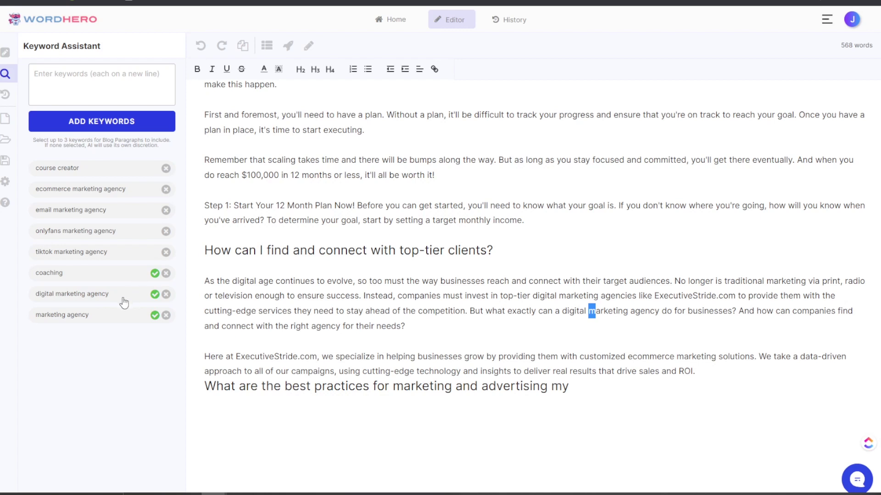
click(527, 278)
click(695, 371)
key(Return)
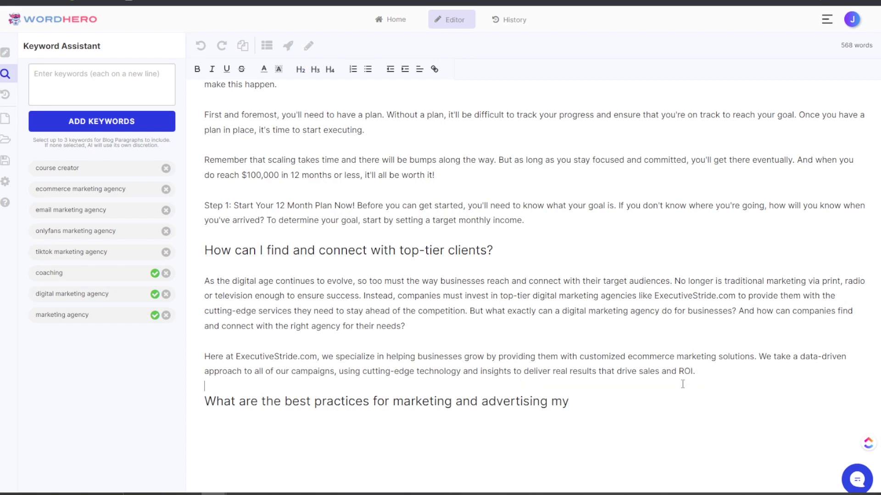
Finish the marketing heading with 'coaching business' and generate Blog Paragraphs for it.
drag(591, 406, 235, 393)
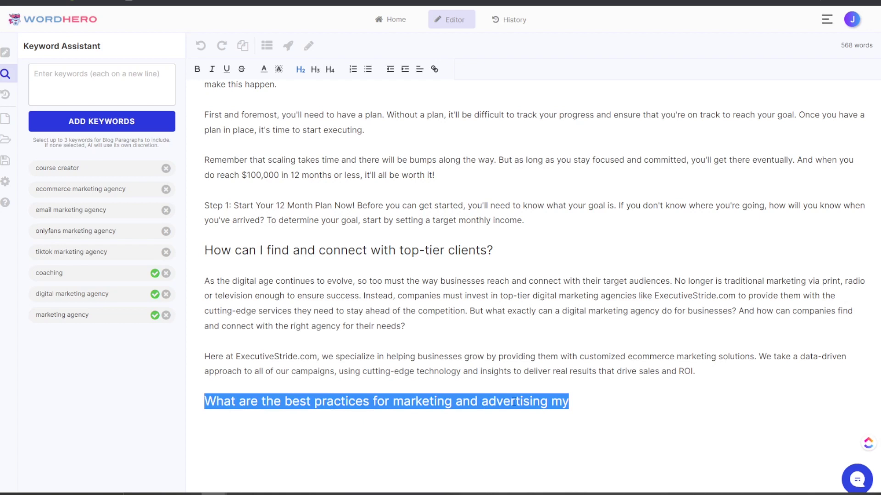
click(578, 401)
text(co)
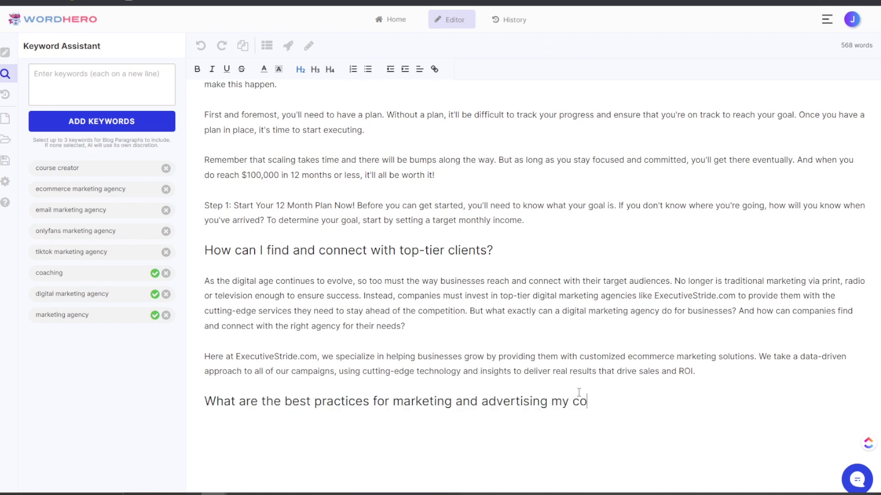
text(aching business)
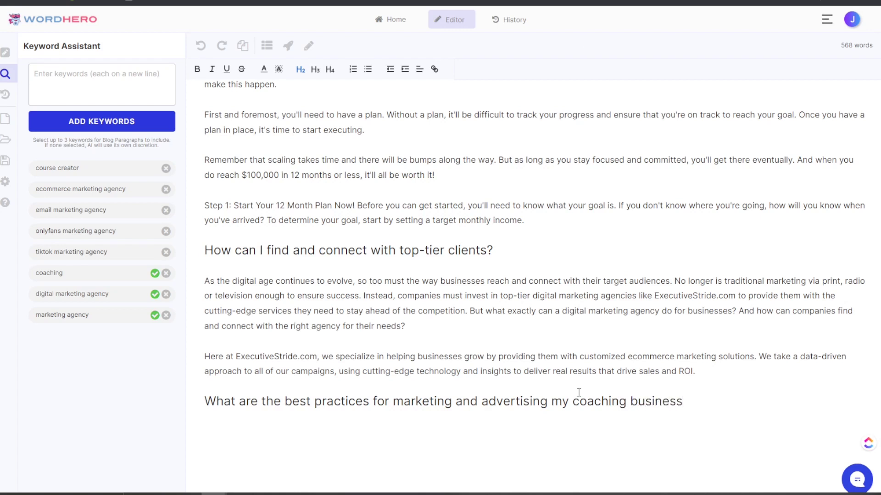
click(174, 411)
click(632, 372)
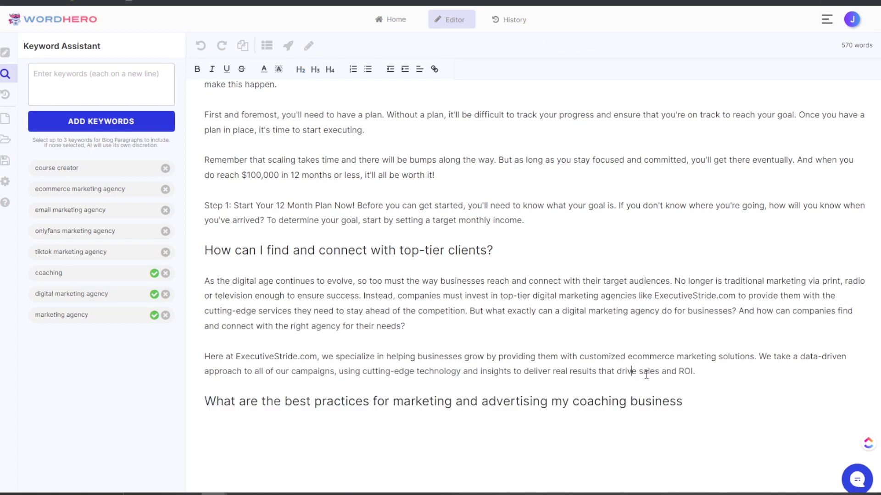
drag(694, 402, 175, 400)
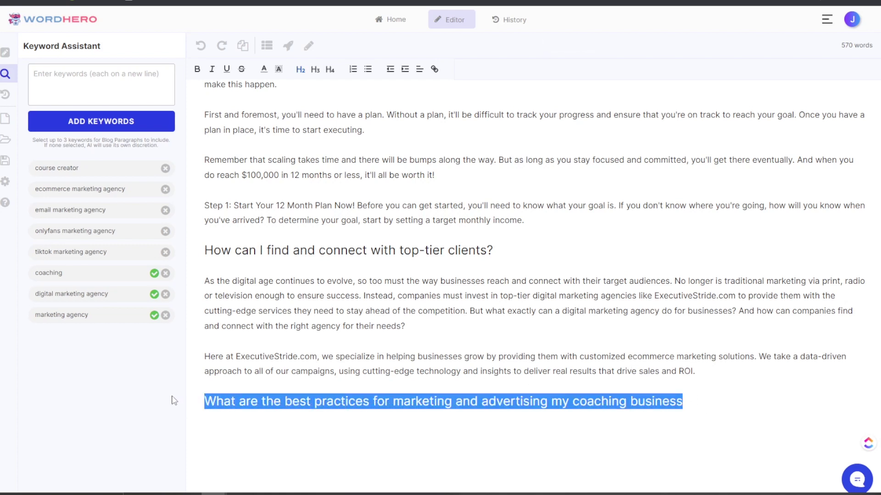
click(288, 45)
Review the generated answer's social-media, email marketing and networking tips as the article reaches 717 words.
scroll(385, 343, down, 3)
scroll(384, 343, down, 7)
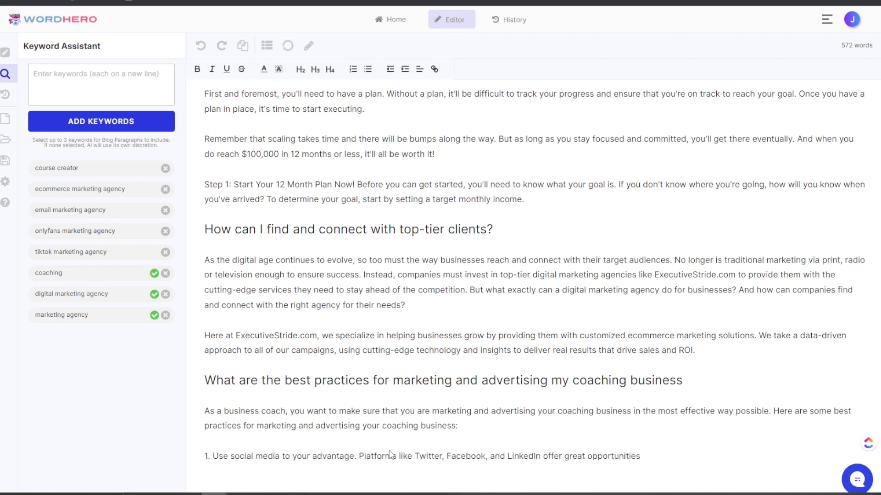
scroll(403, 440, down, 1)
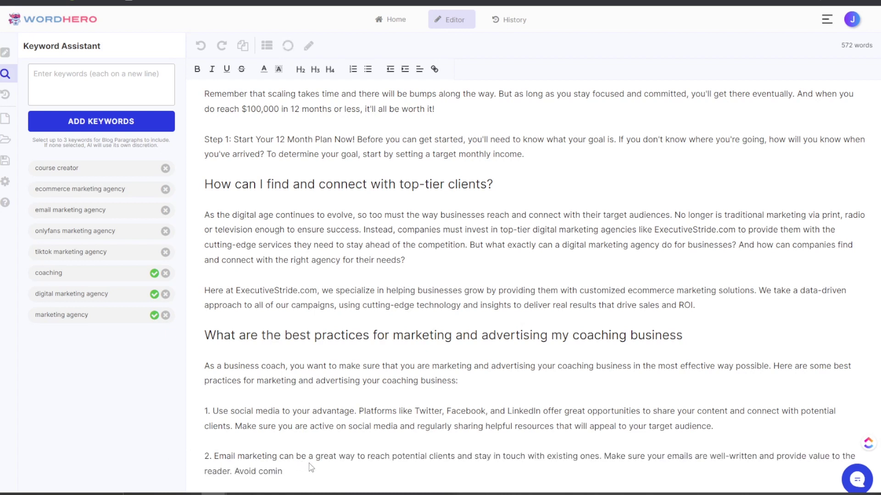
scroll(312, 463, down, 1)
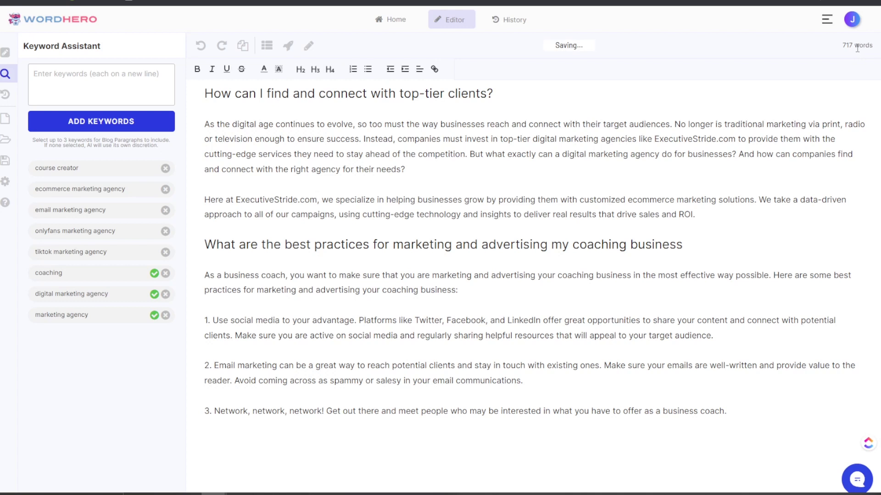
scroll(717, 279, up, 15)
scroll(716, 280, down, 4)
scroll(716, 279, down, 4)
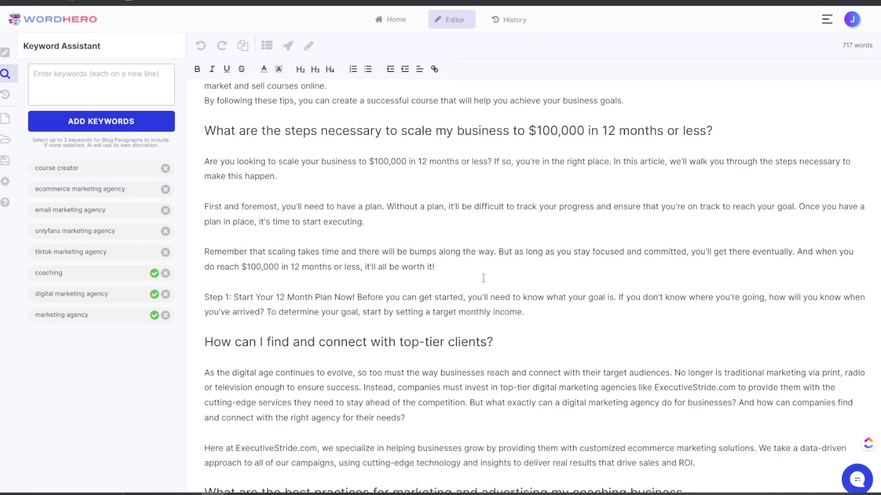
Save the 717-word FAQ article document.
scroll(328, 363, up, 8)
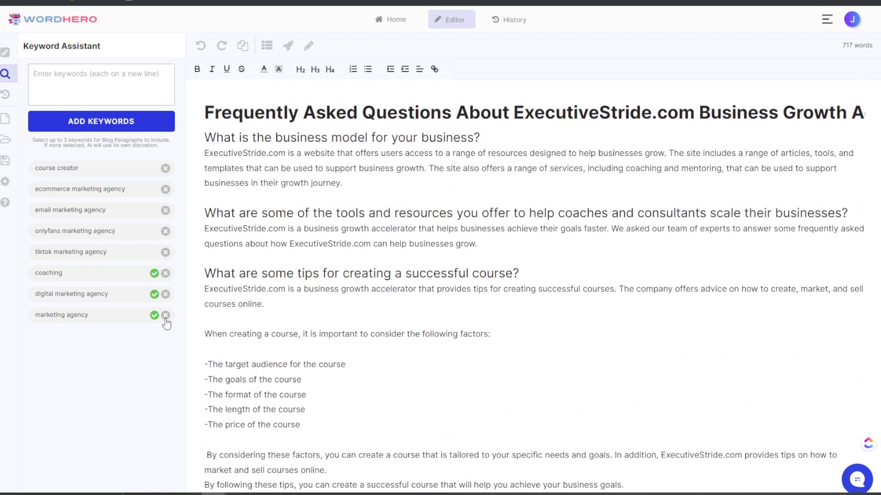
scroll(497, 307, down, 7)
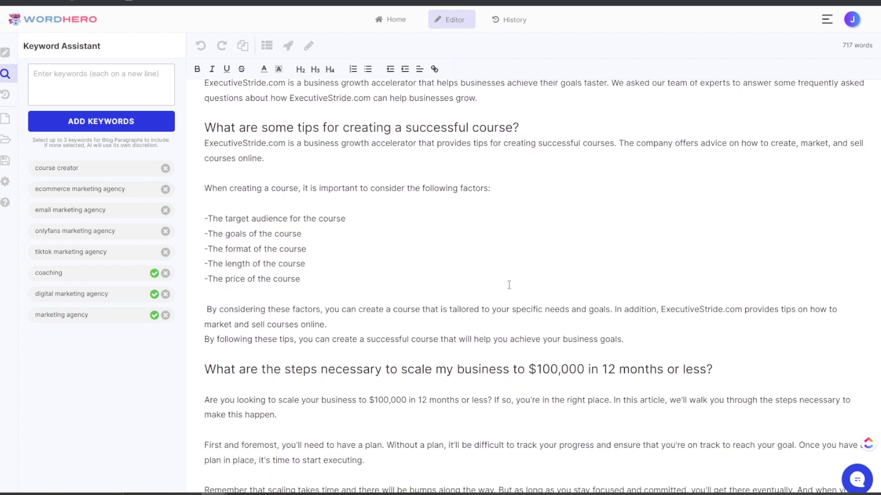
click(5, 160)
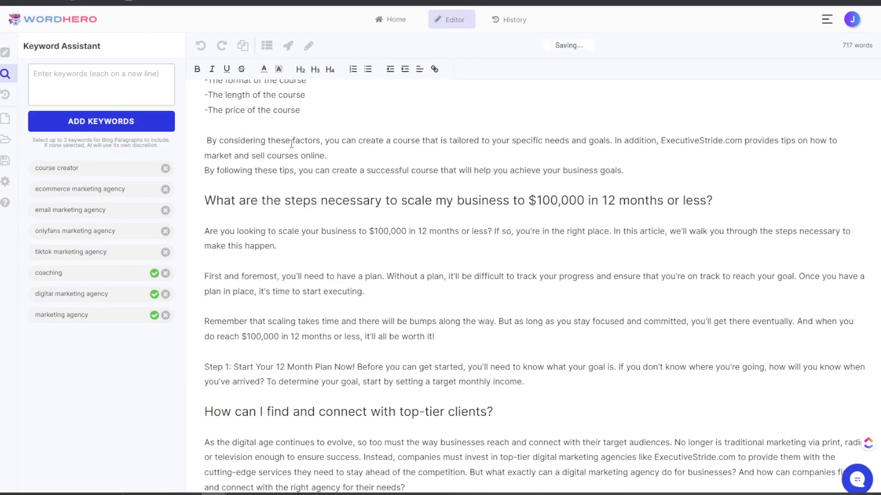
scroll(541, 303, up, 7)
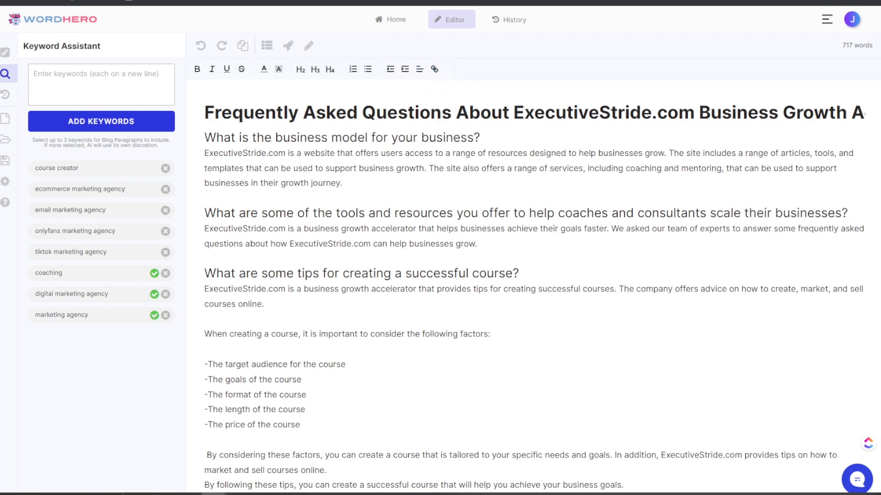
click(656, 1)
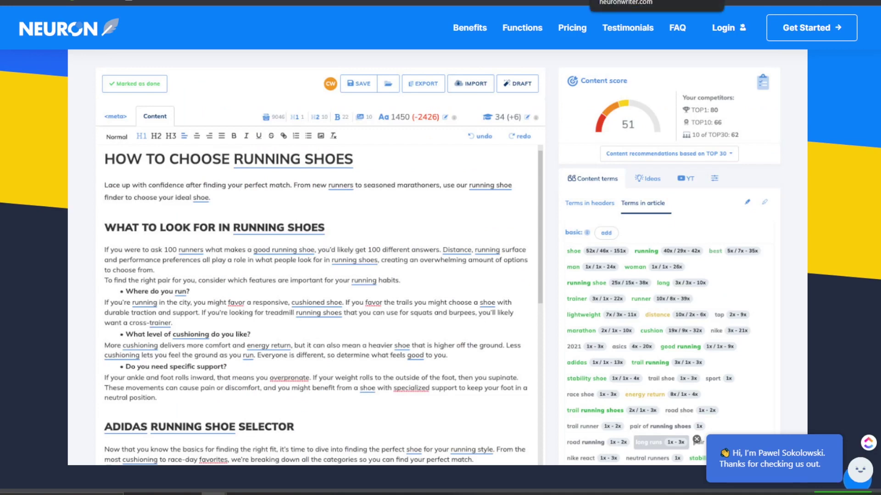
Glance over NeuronWriter's landing page, then return to the WordHero FAQ article.
click(577, 3)
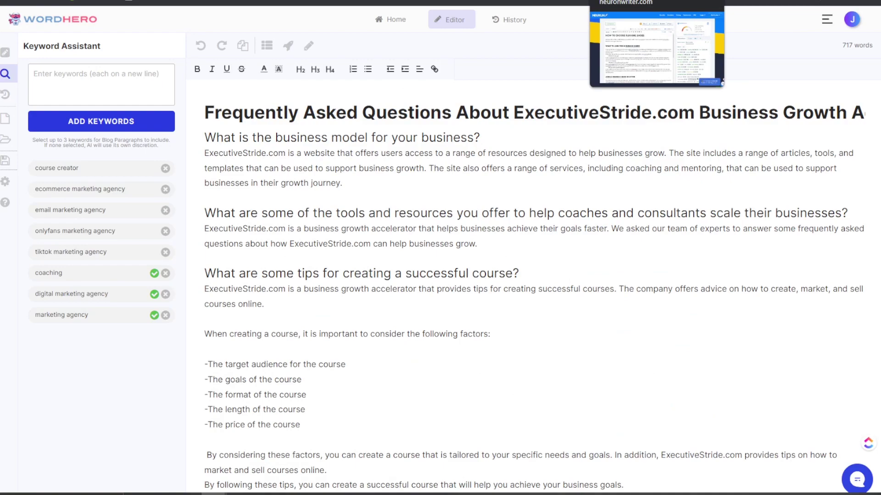
click(592, 3)
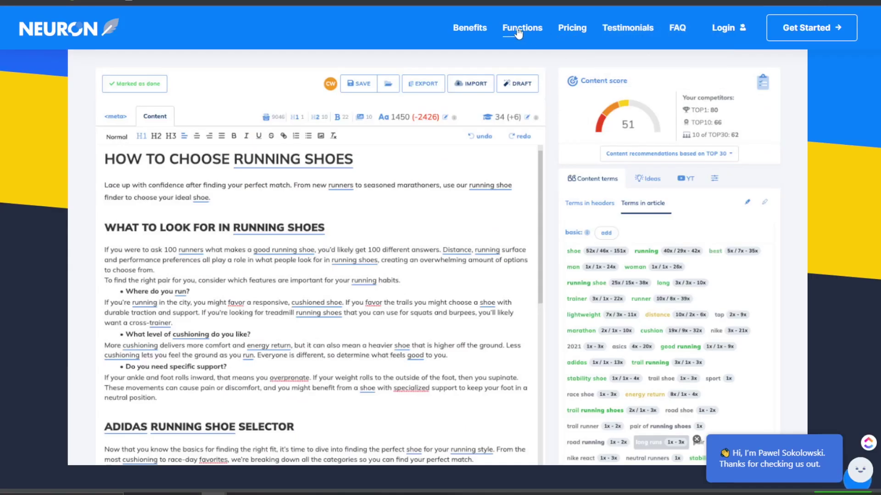
scroll(478, 146, up, 8)
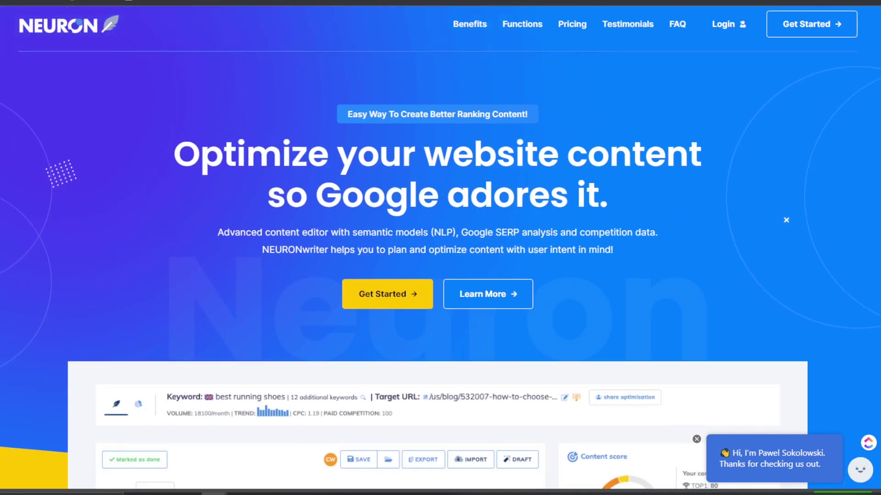
click(481, 3)
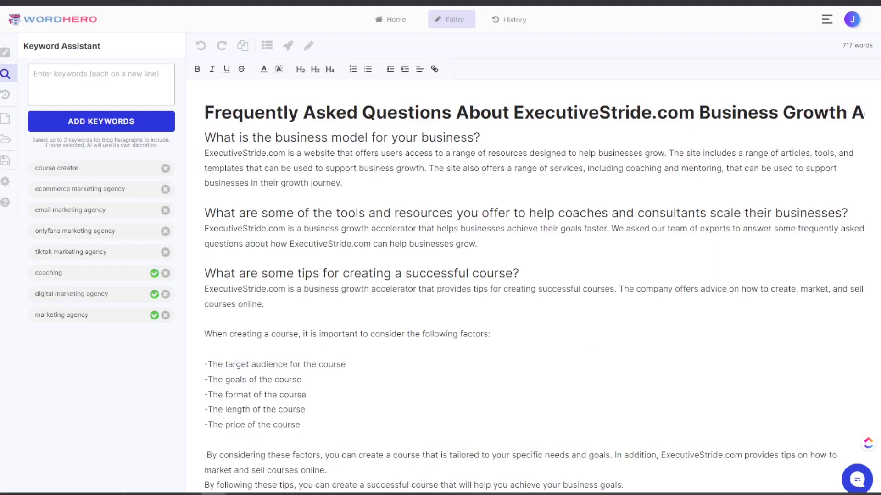